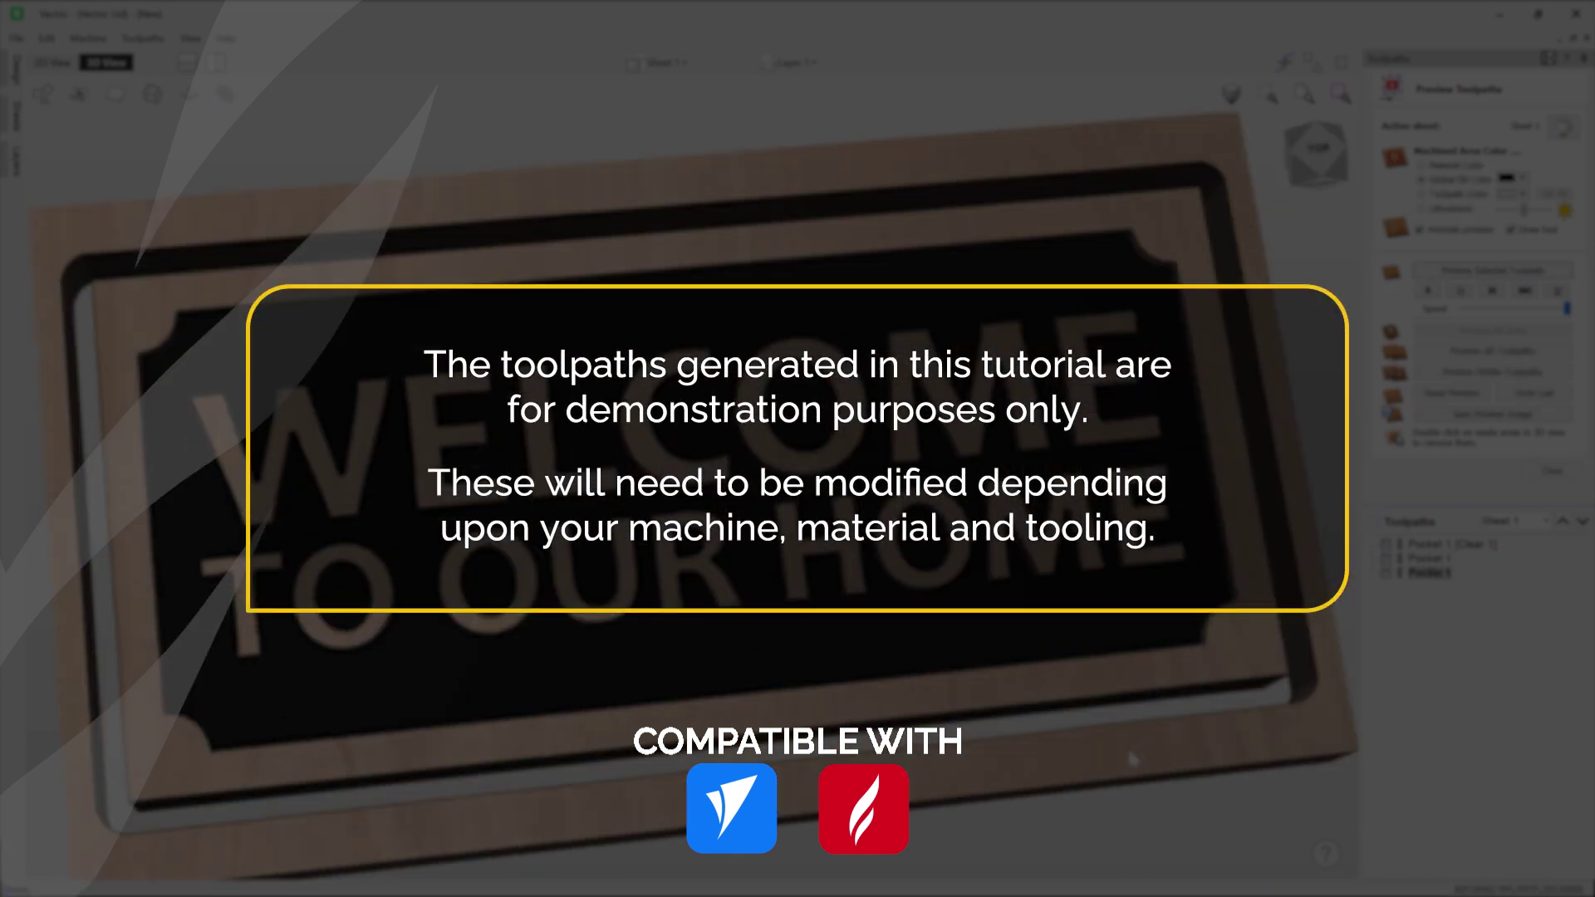
Simulate the walnut Clear 1 pass, then the VCarve Inlay 1 pass, in 3D preview.
drag(1130, 758, 1099, 570)
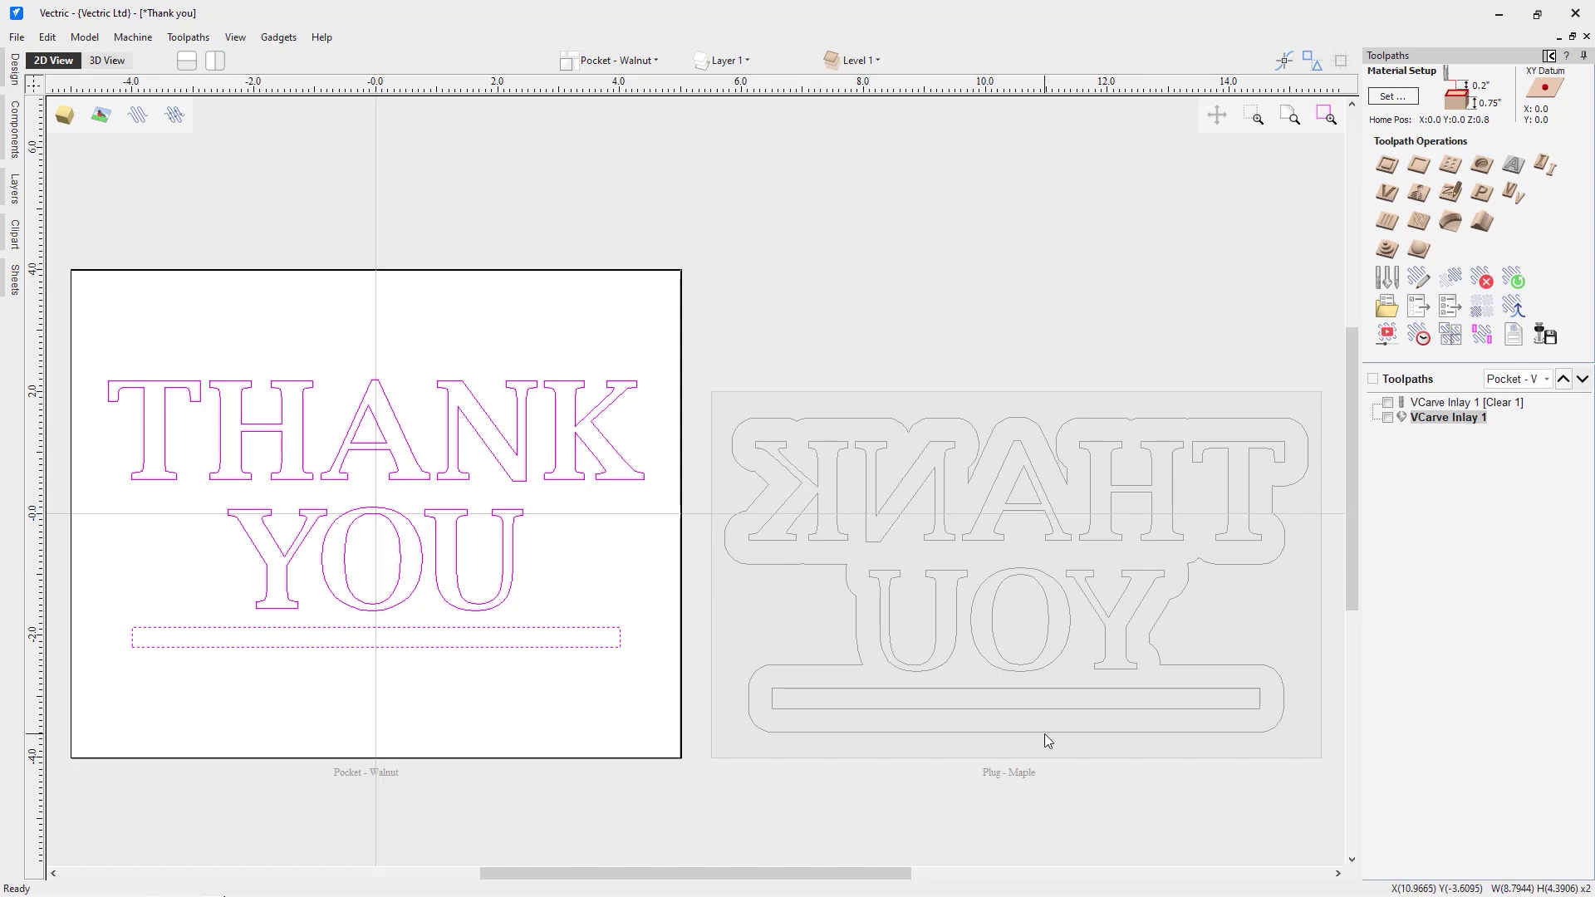
click(1372, 378)
click(1386, 334)
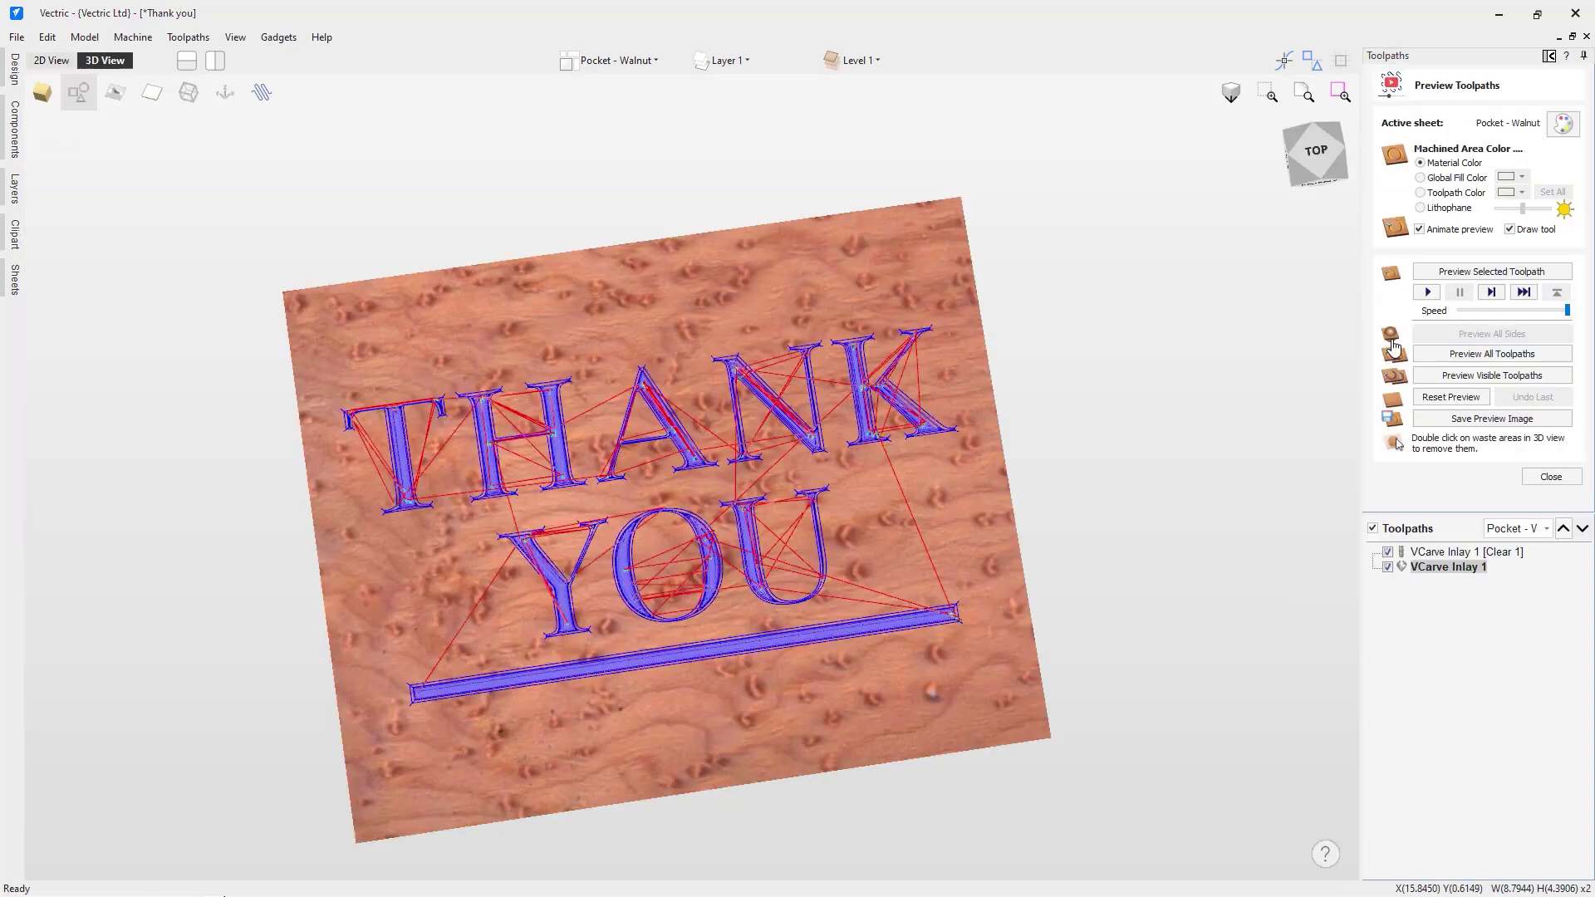
click(1388, 567)
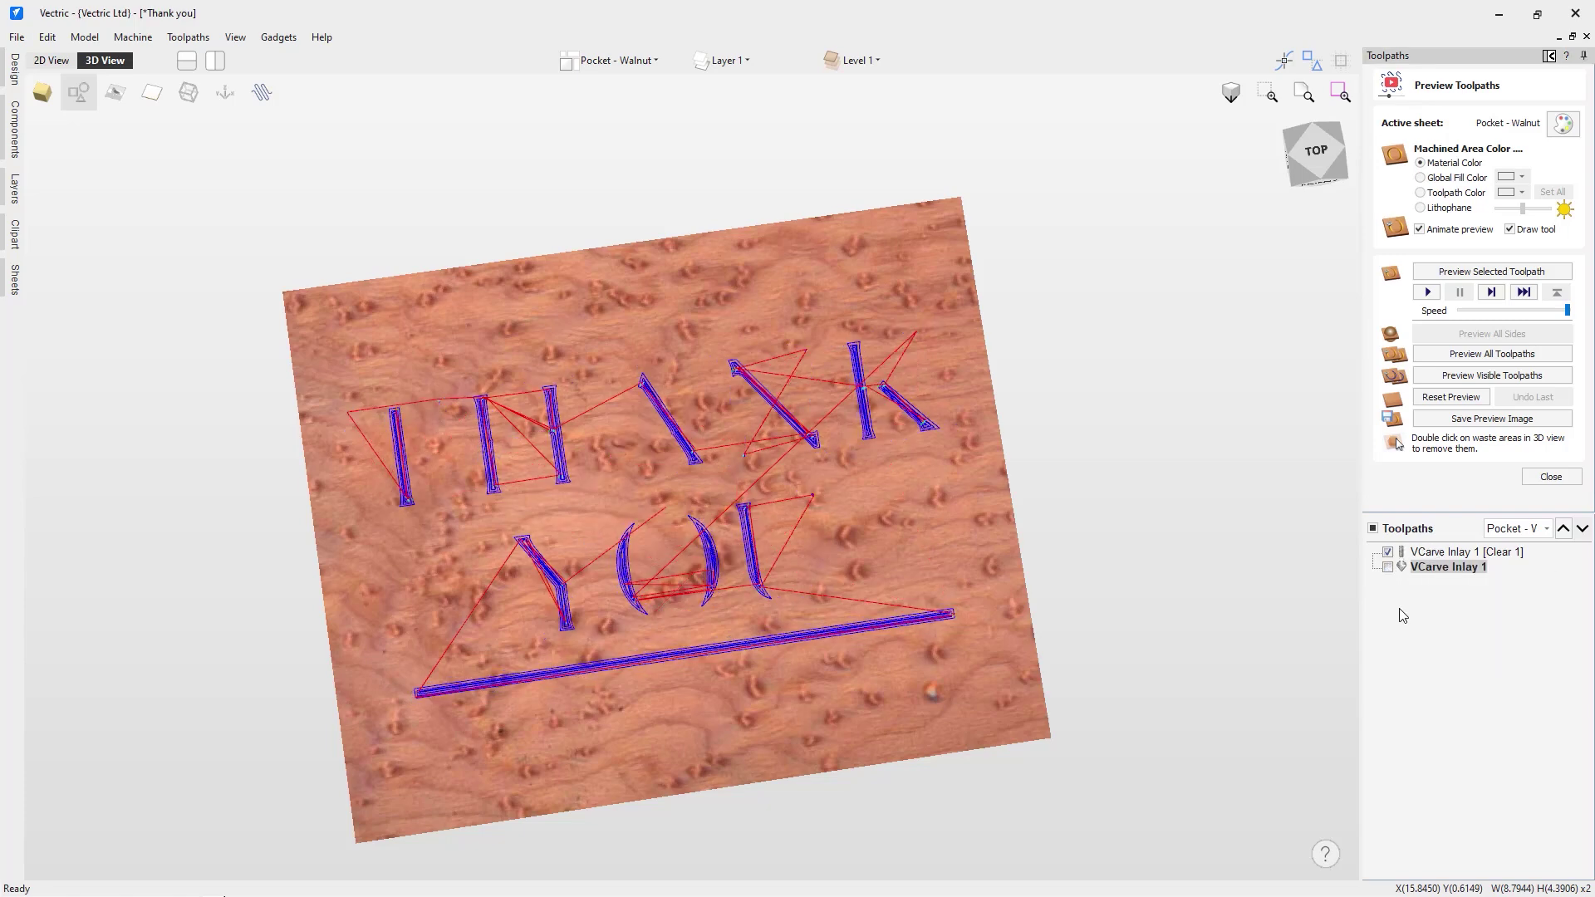
click(1472, 376)
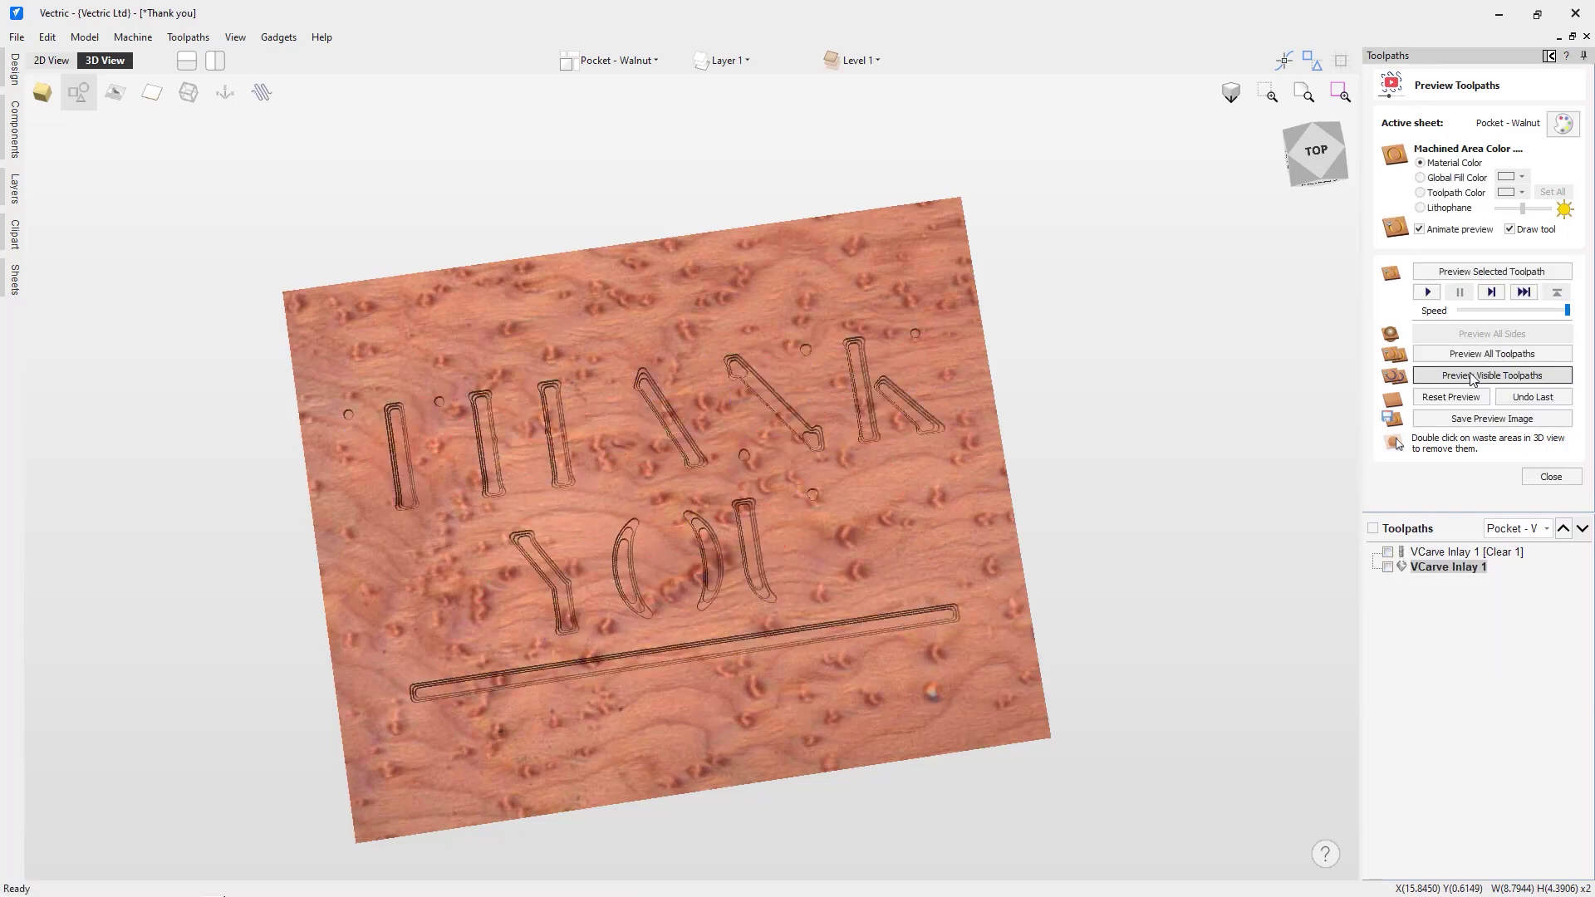
click(1387, 566)
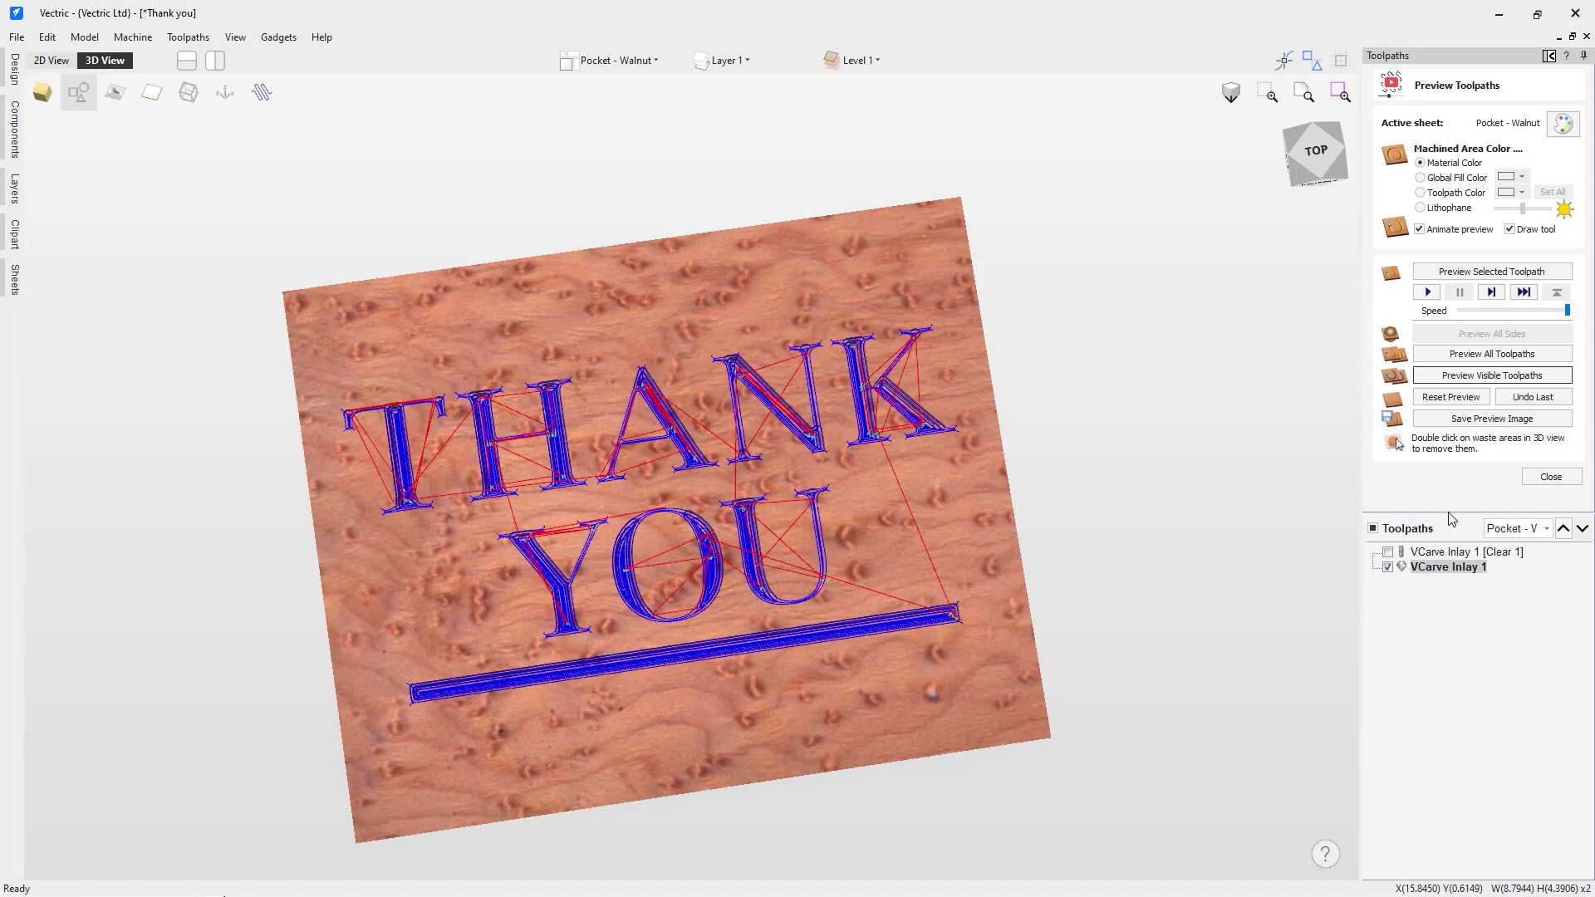
click(1480, 378)
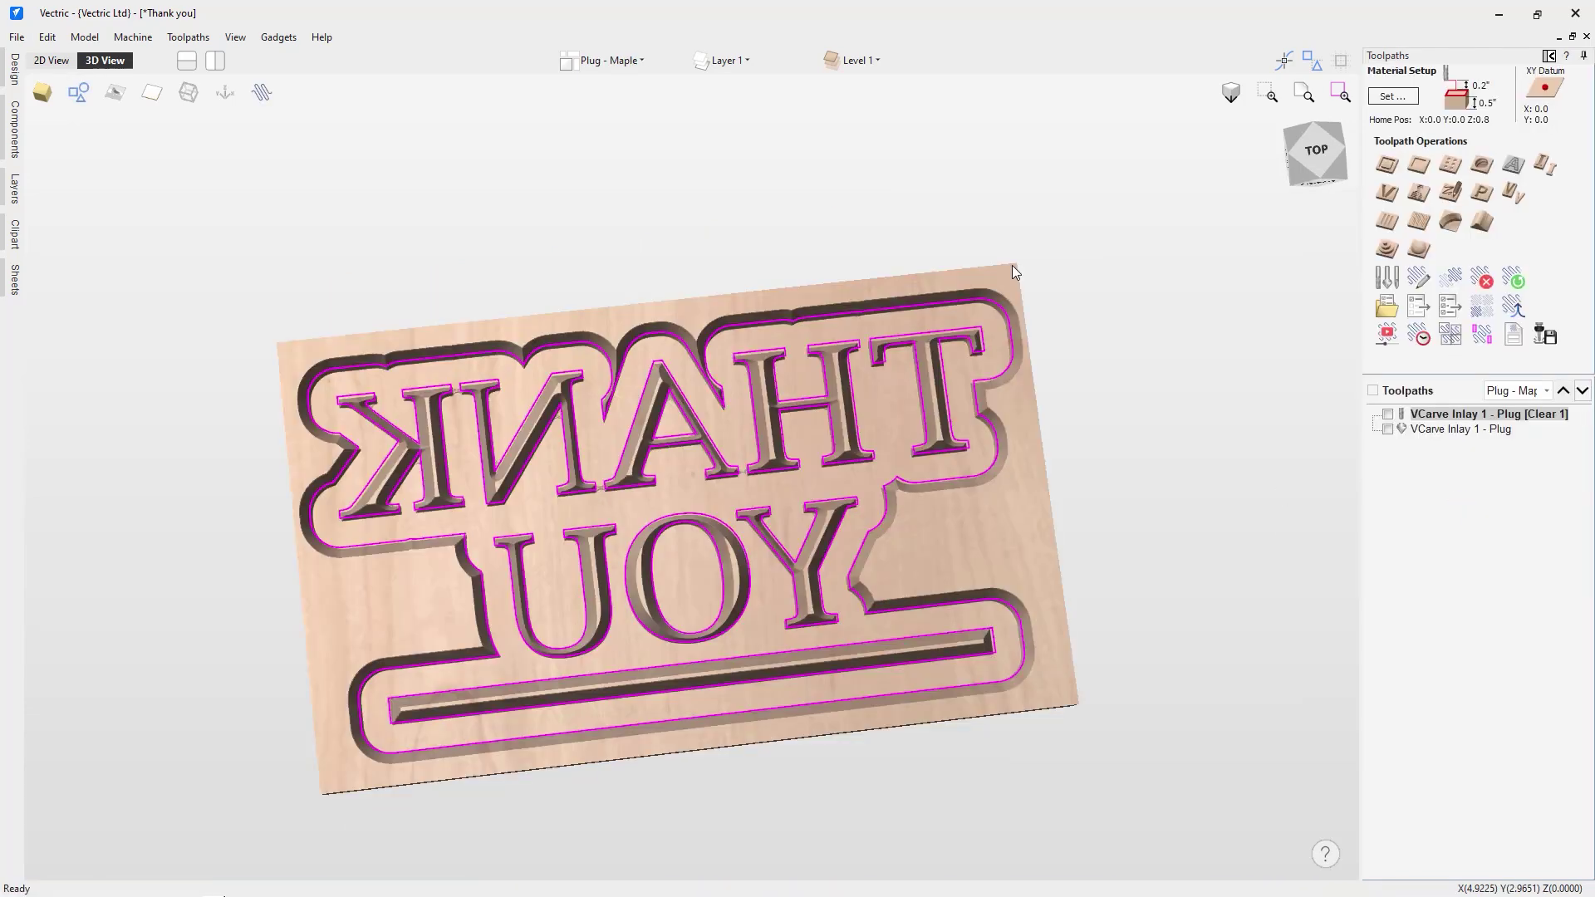
Add a 1/8" end mill 2D Profile toolpath named Cutout around the maple plug and preview it.
click(497, 648)
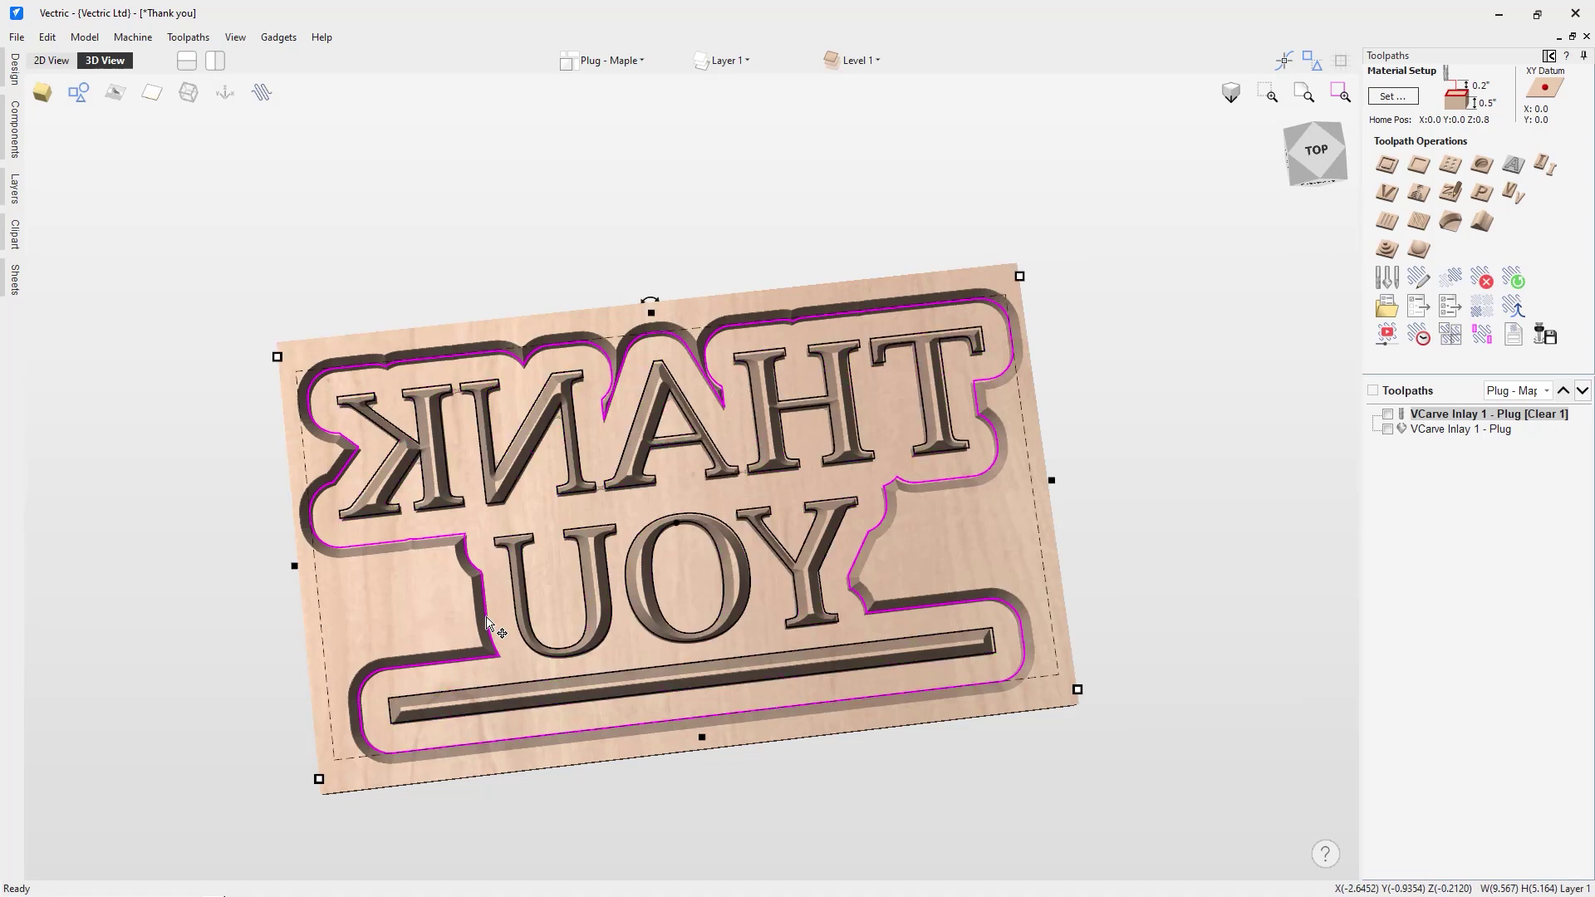
click(1387, 164)
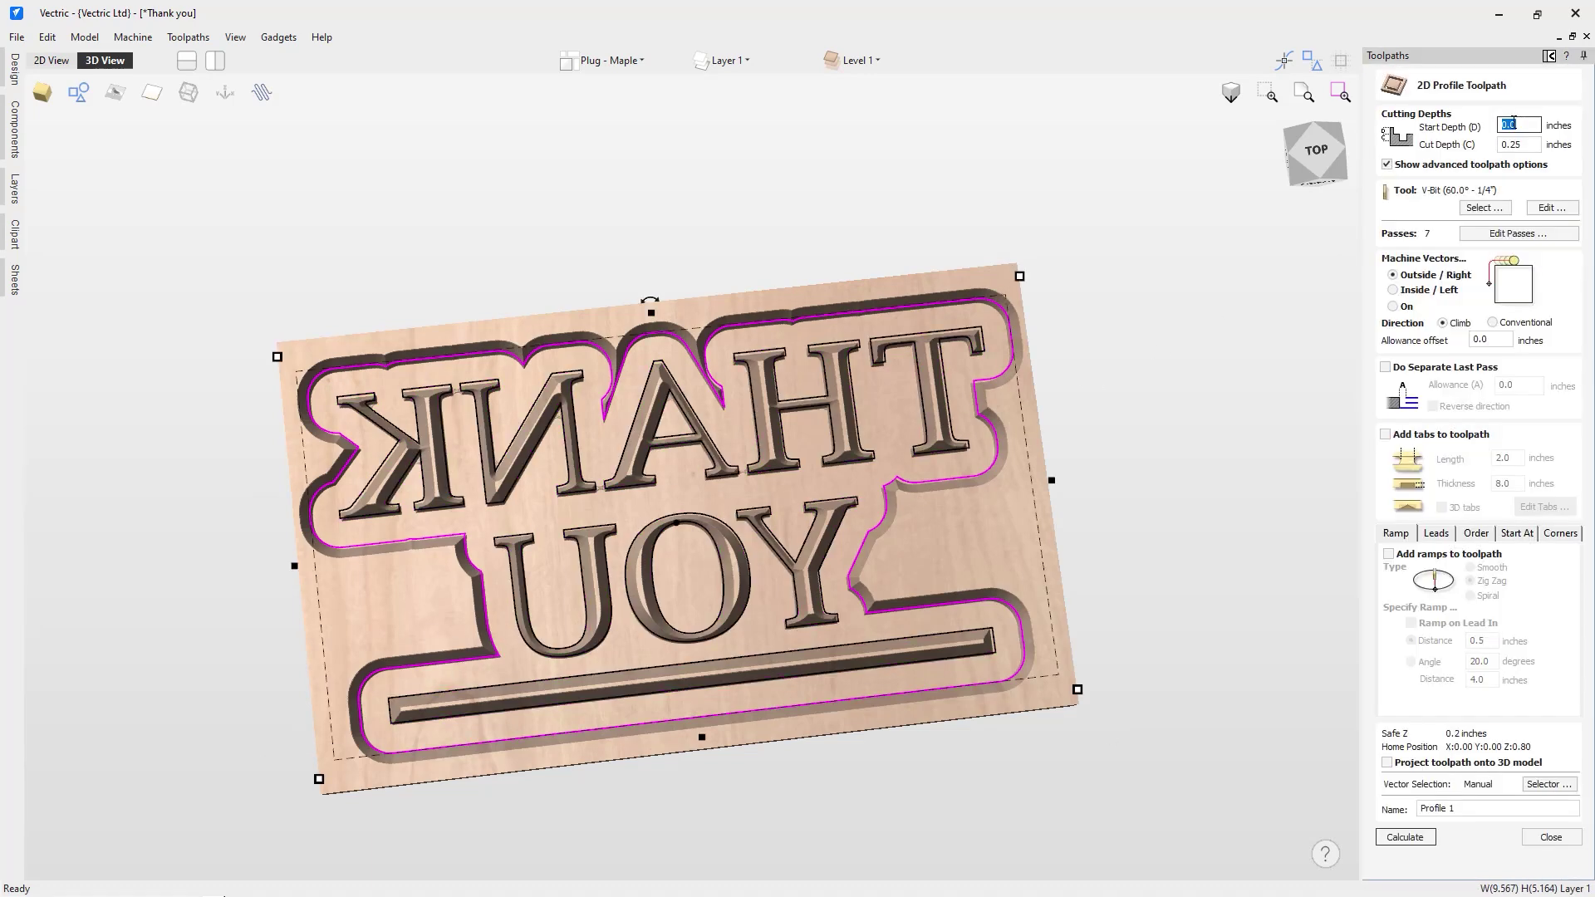
click(1483, 207)
click(550, 303)
click(1022, 698)
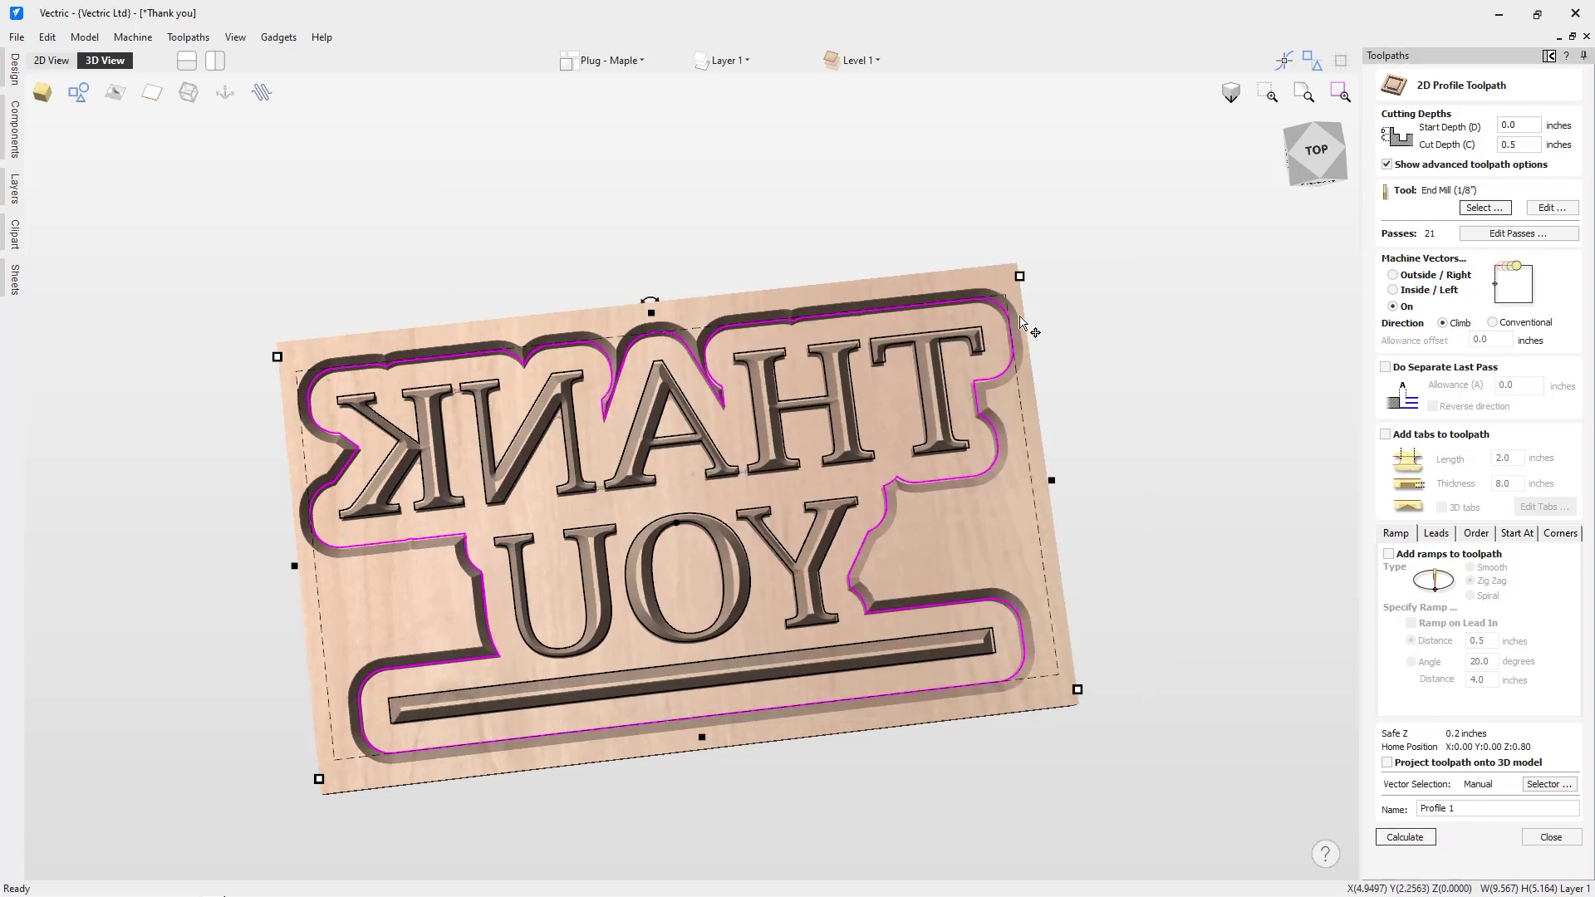
triple_click(1454, 808)
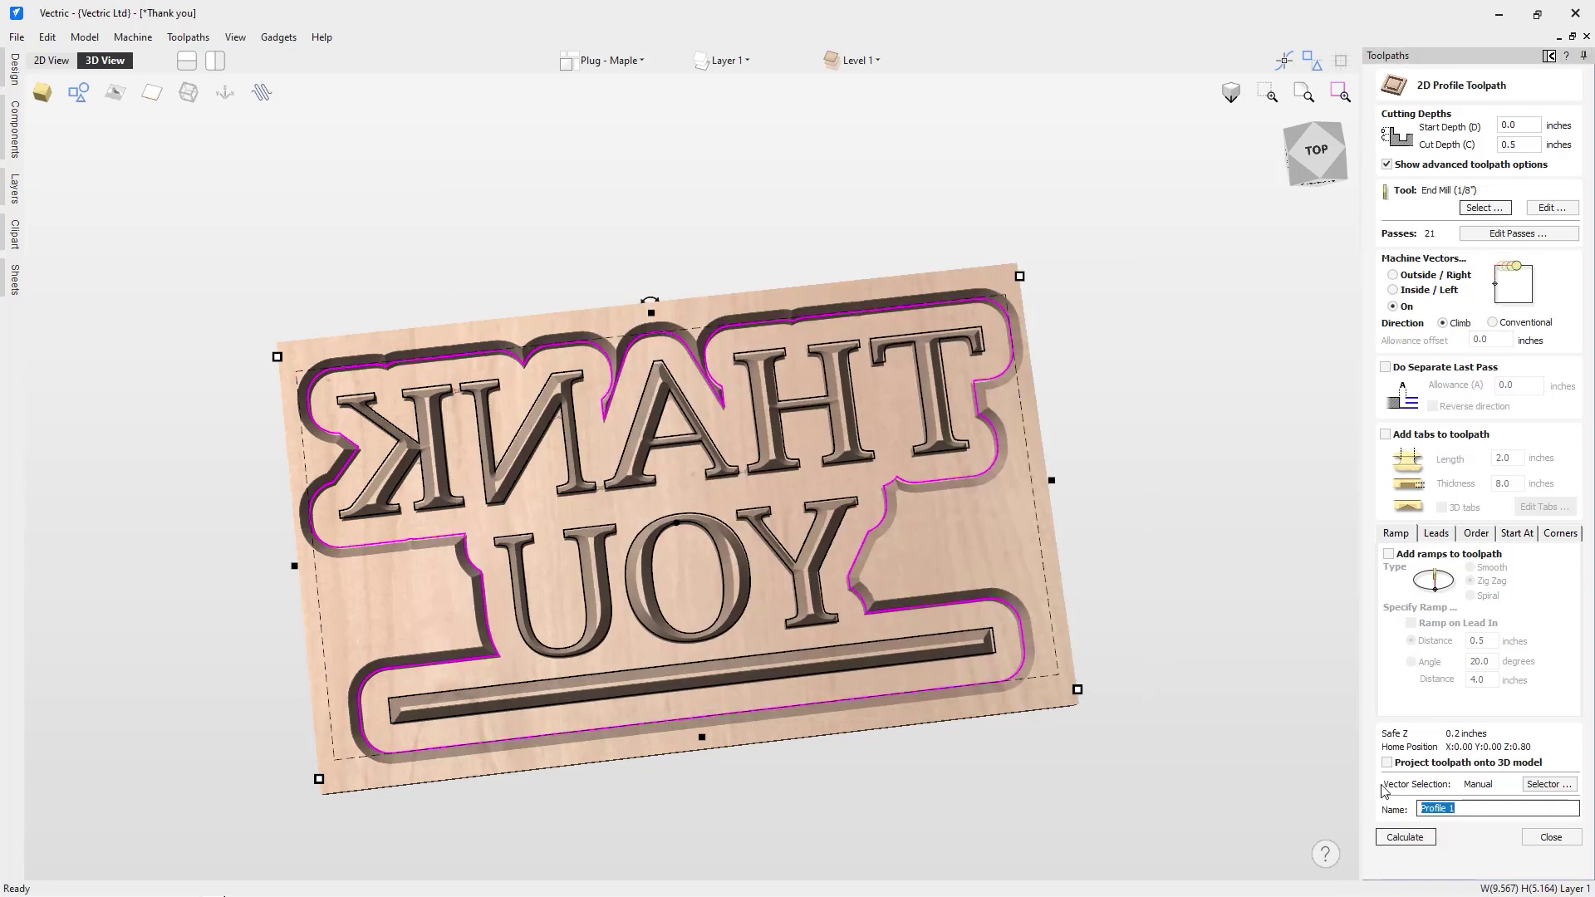
text(Cutout)
click(1412, 837)
click(1492, 375)
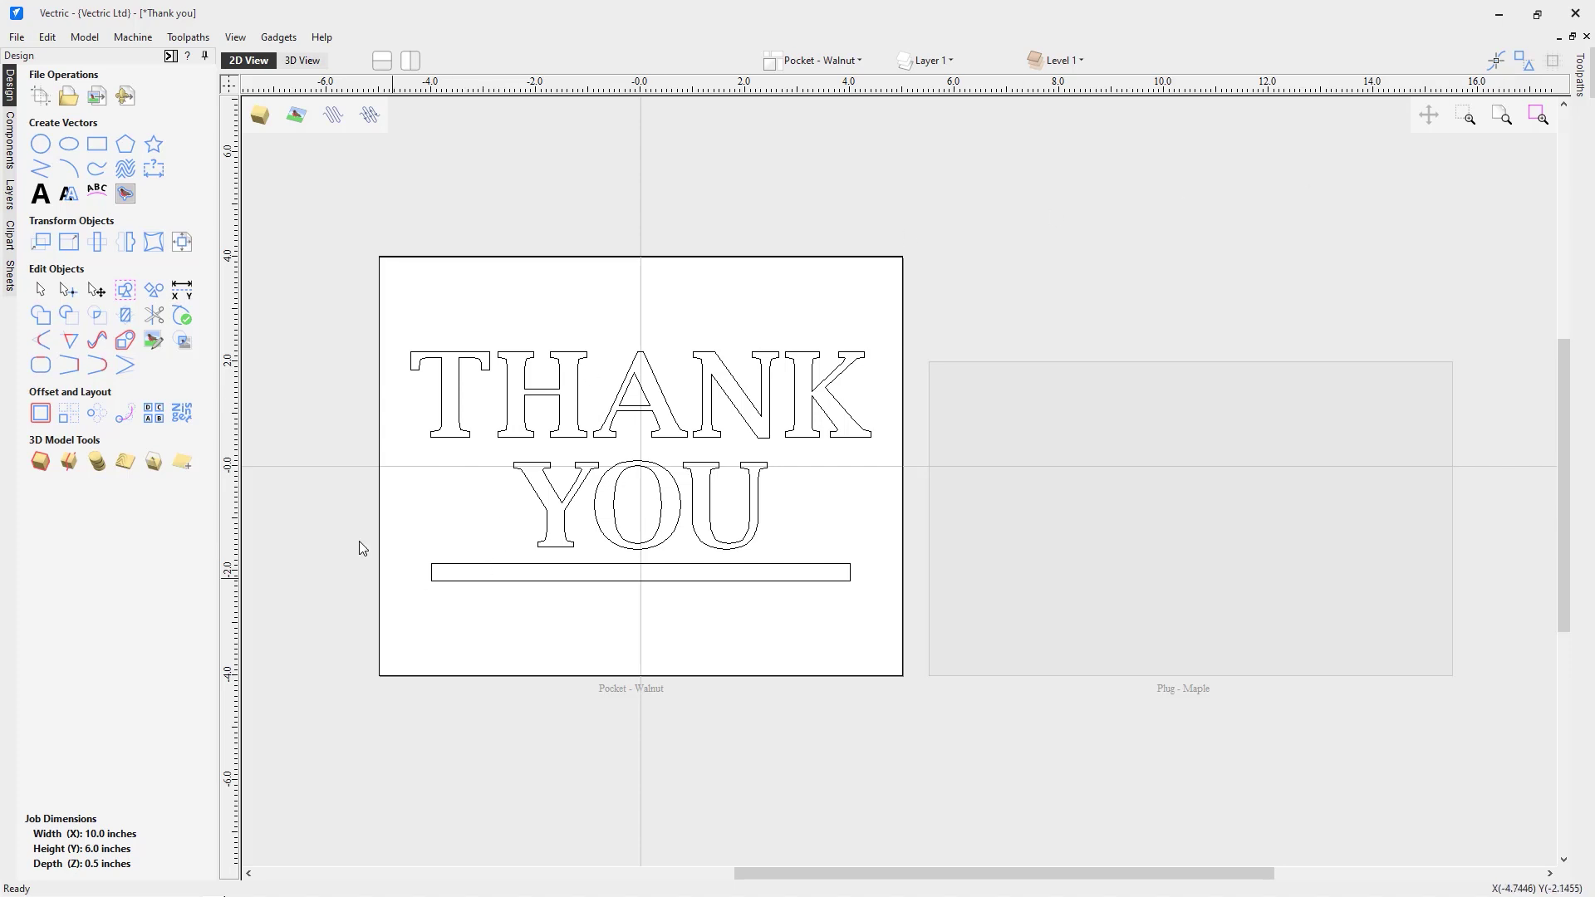
Show the Sheets list and the sheet dropdown, keeping Pocket - Walnut as the active sheet.
click(8, 280)
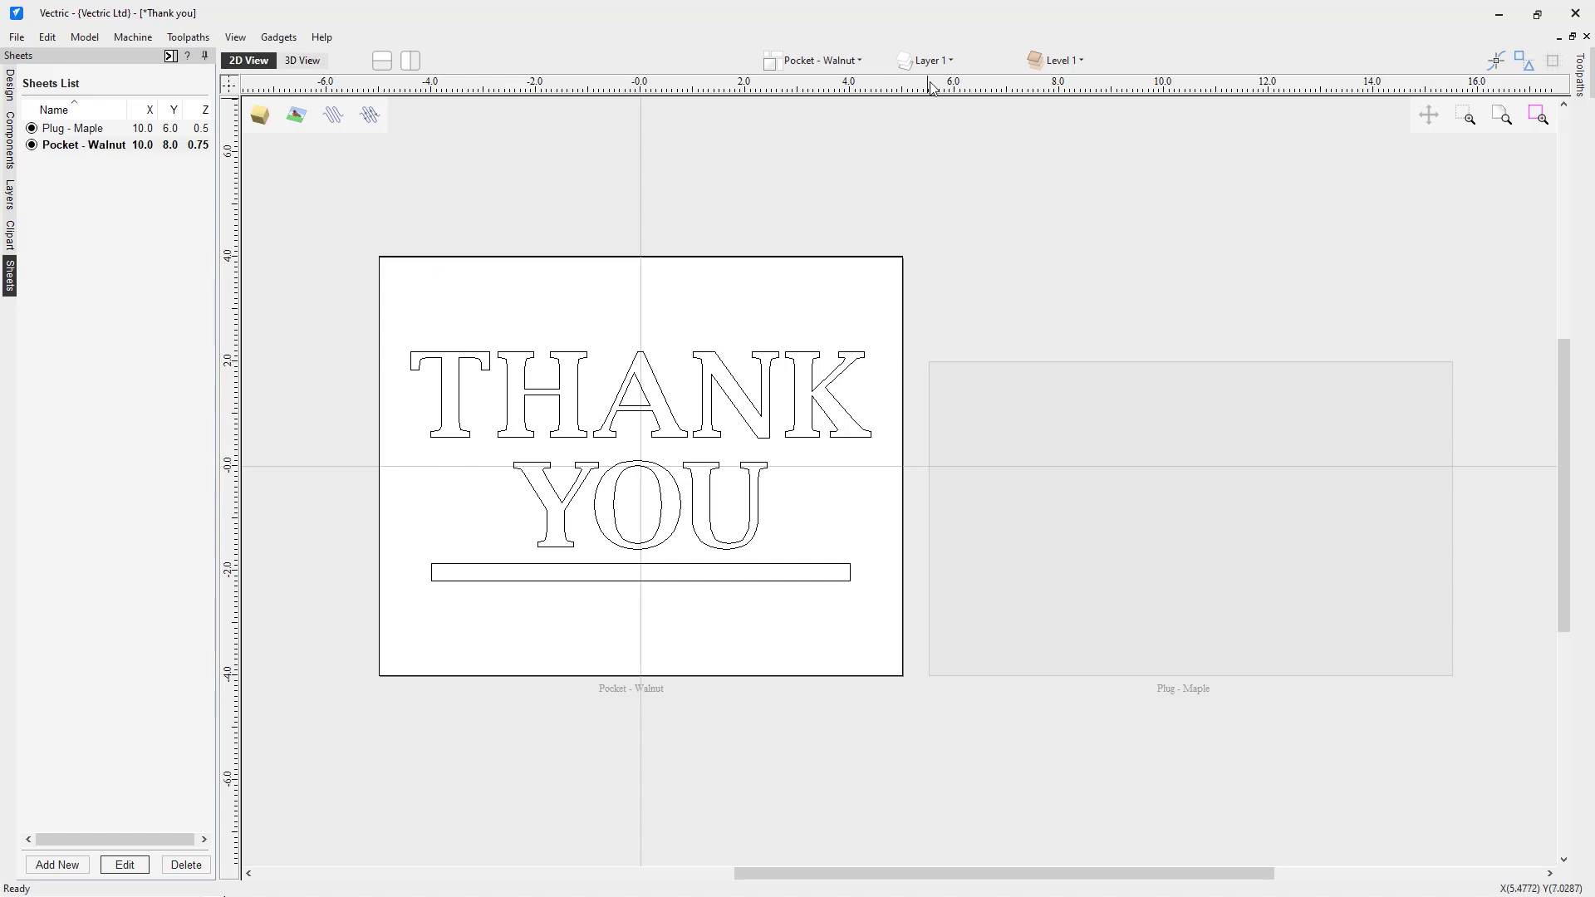
click(859, 60)
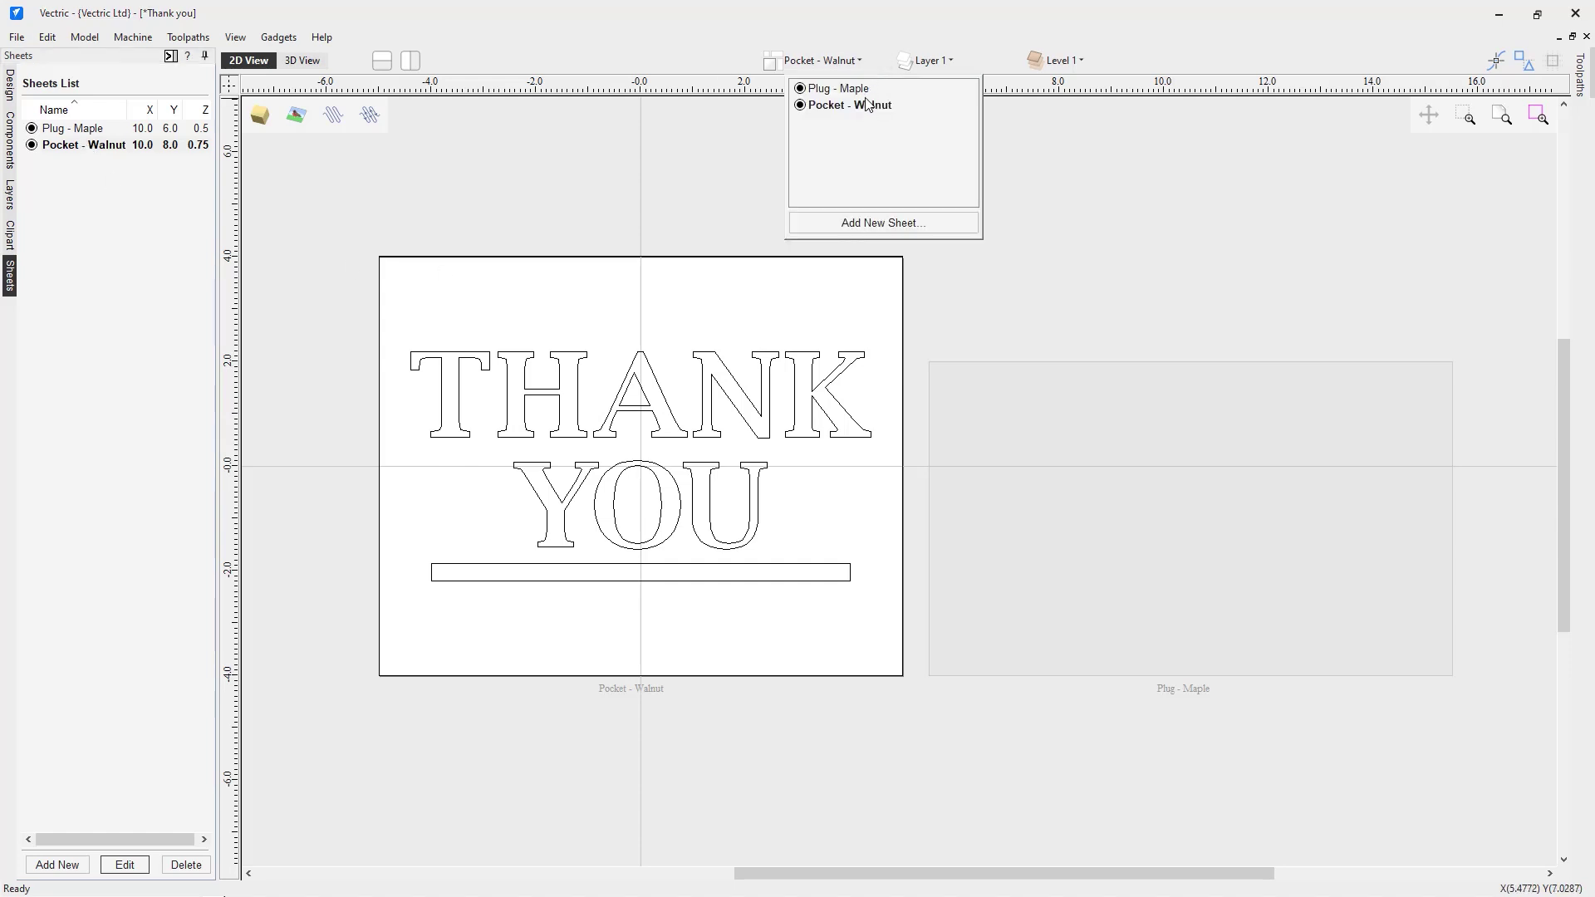
click(751, 168)
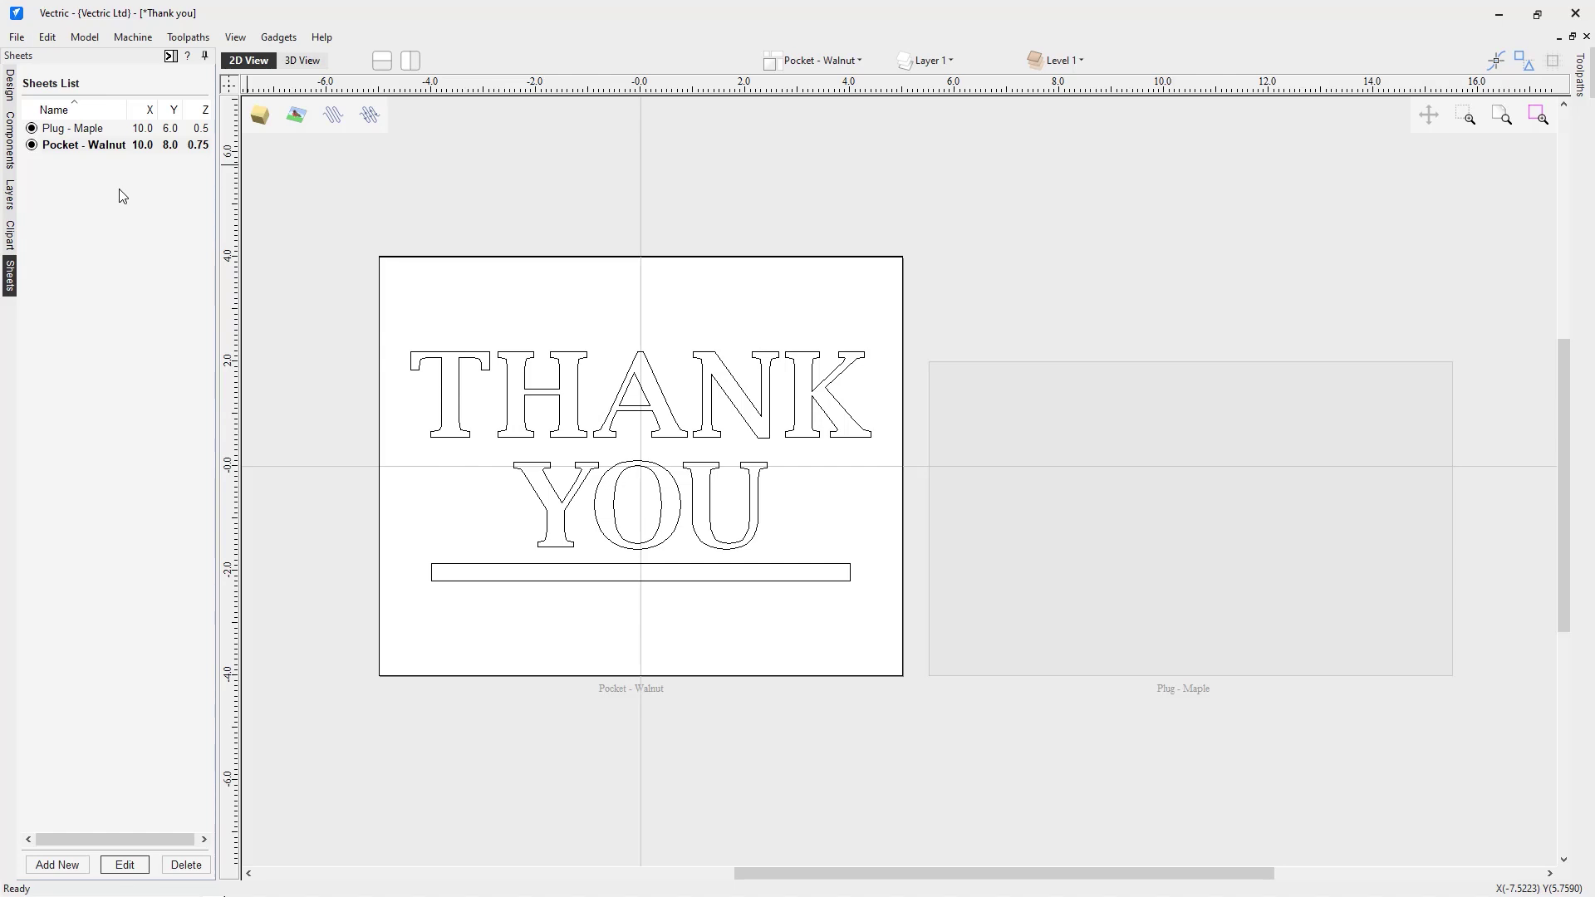
click(101, 147)
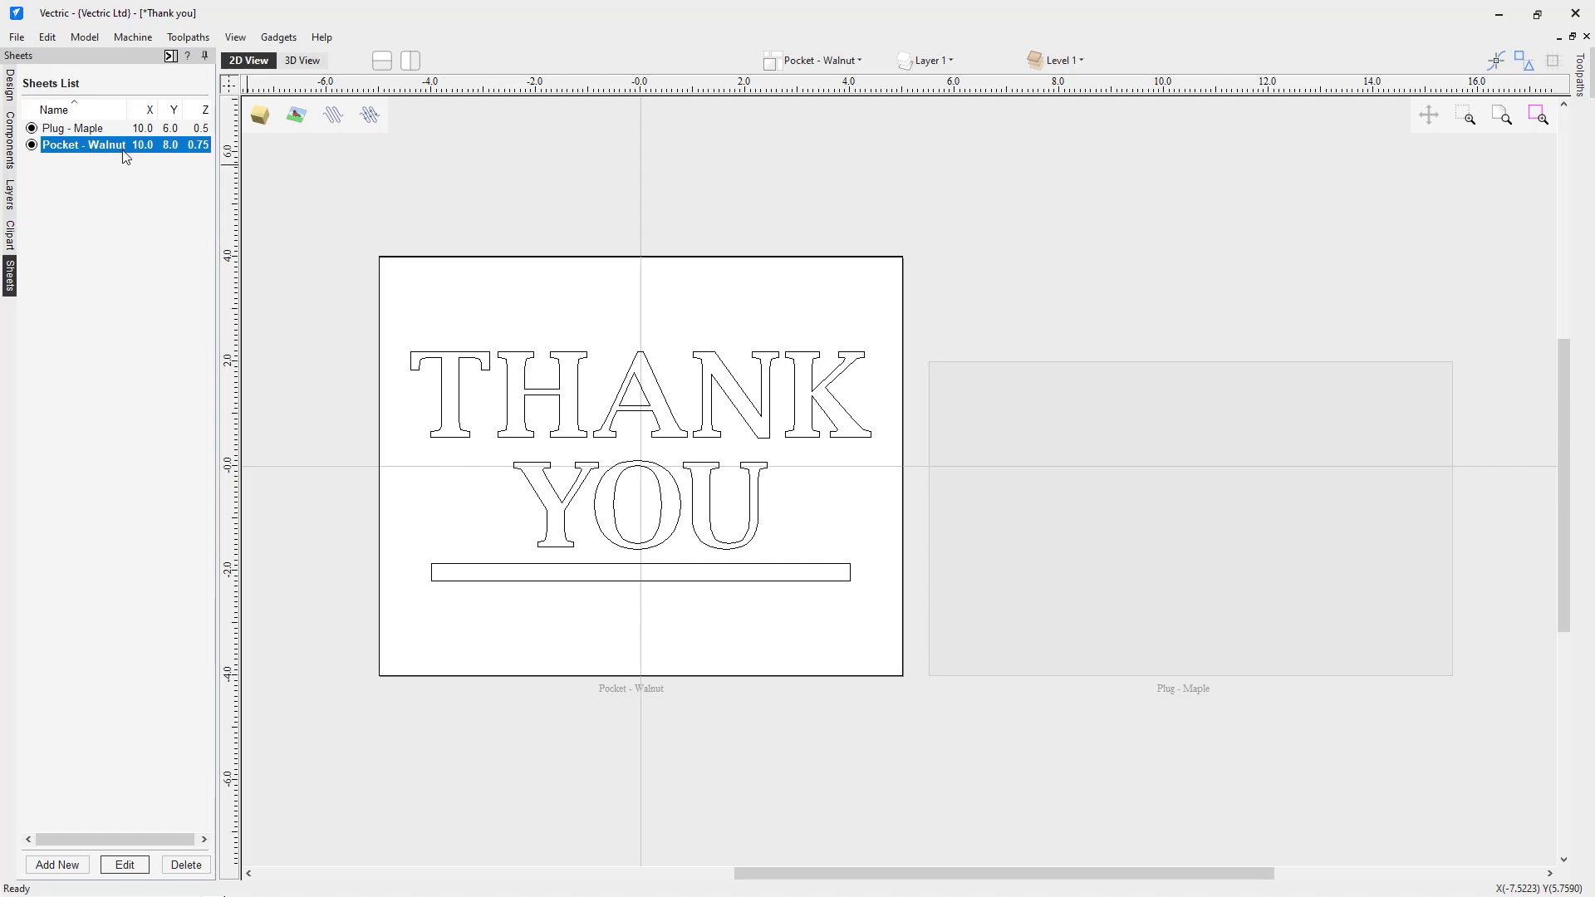
click(125, 864)
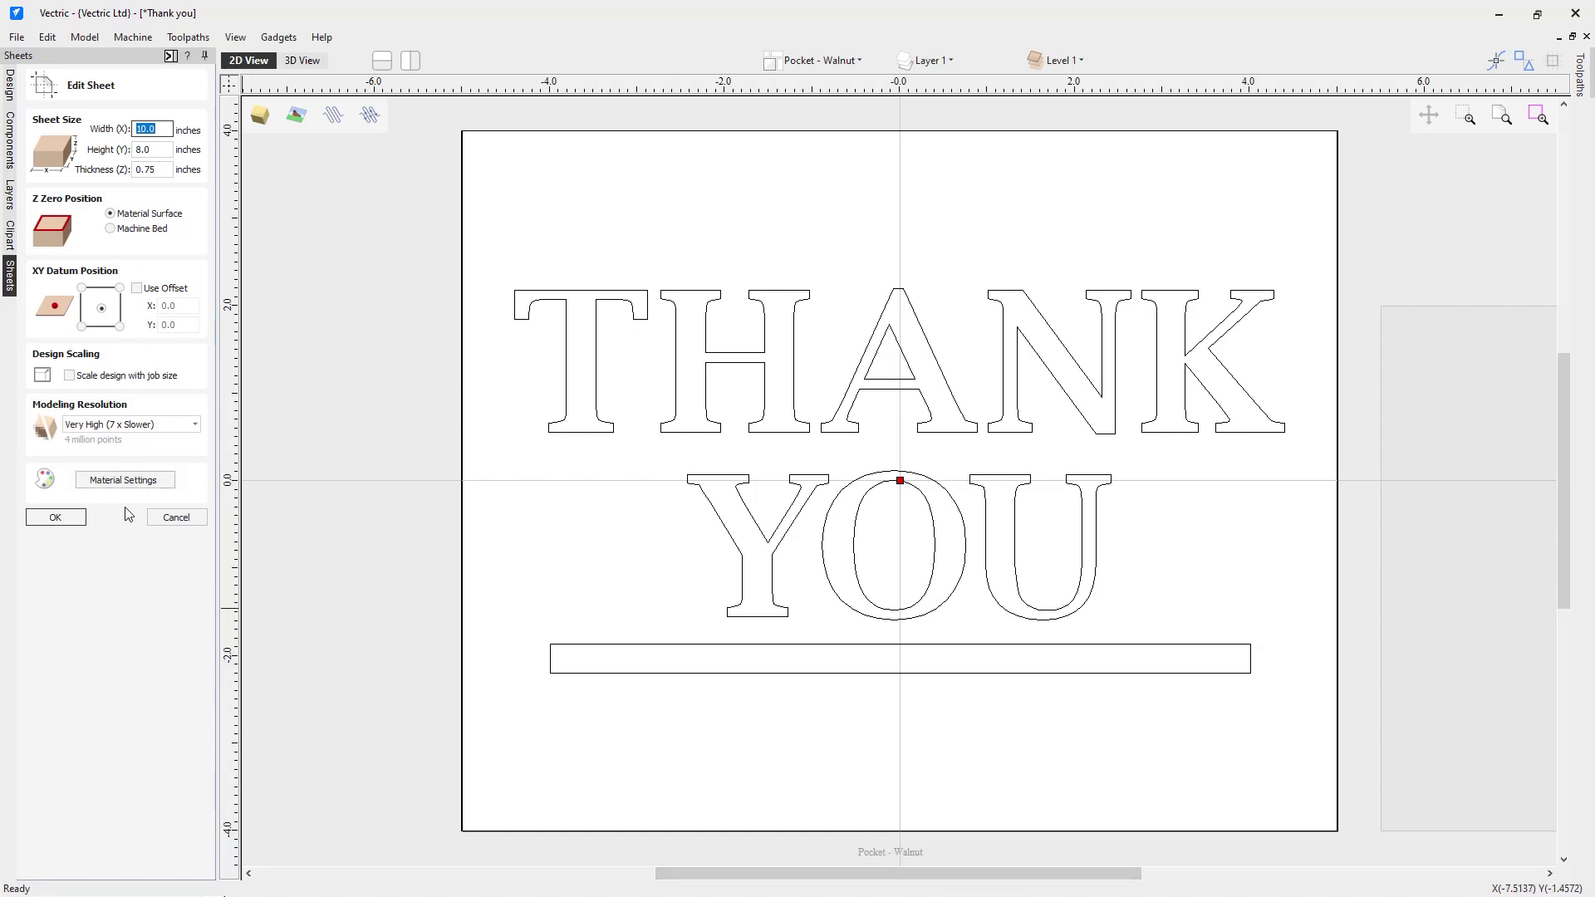
click(125, 480)
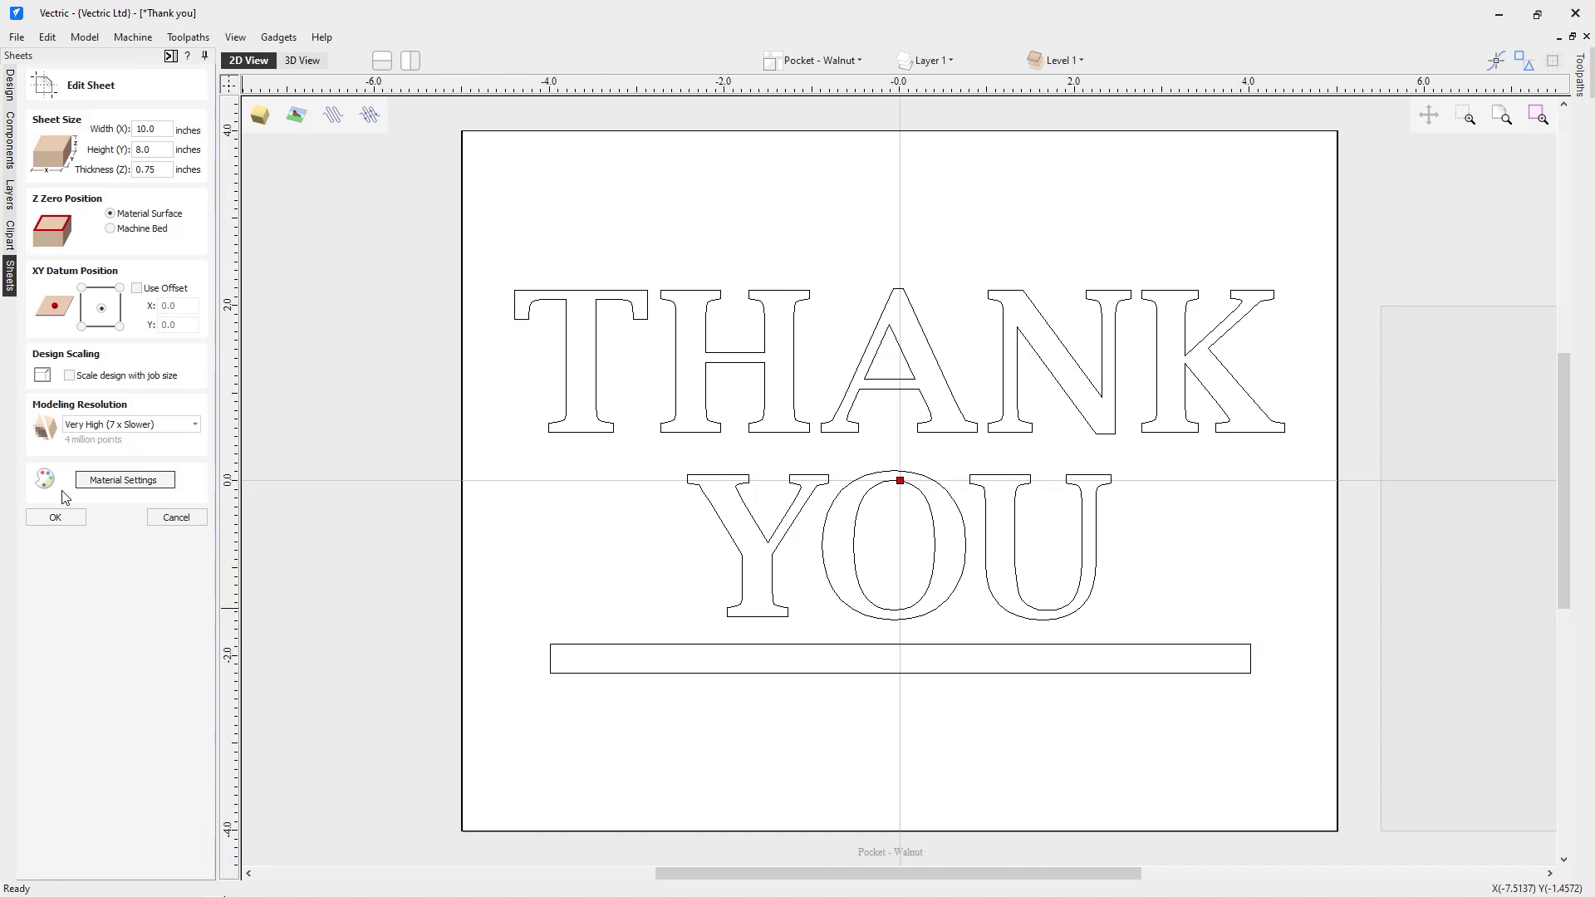
click(175, 517)
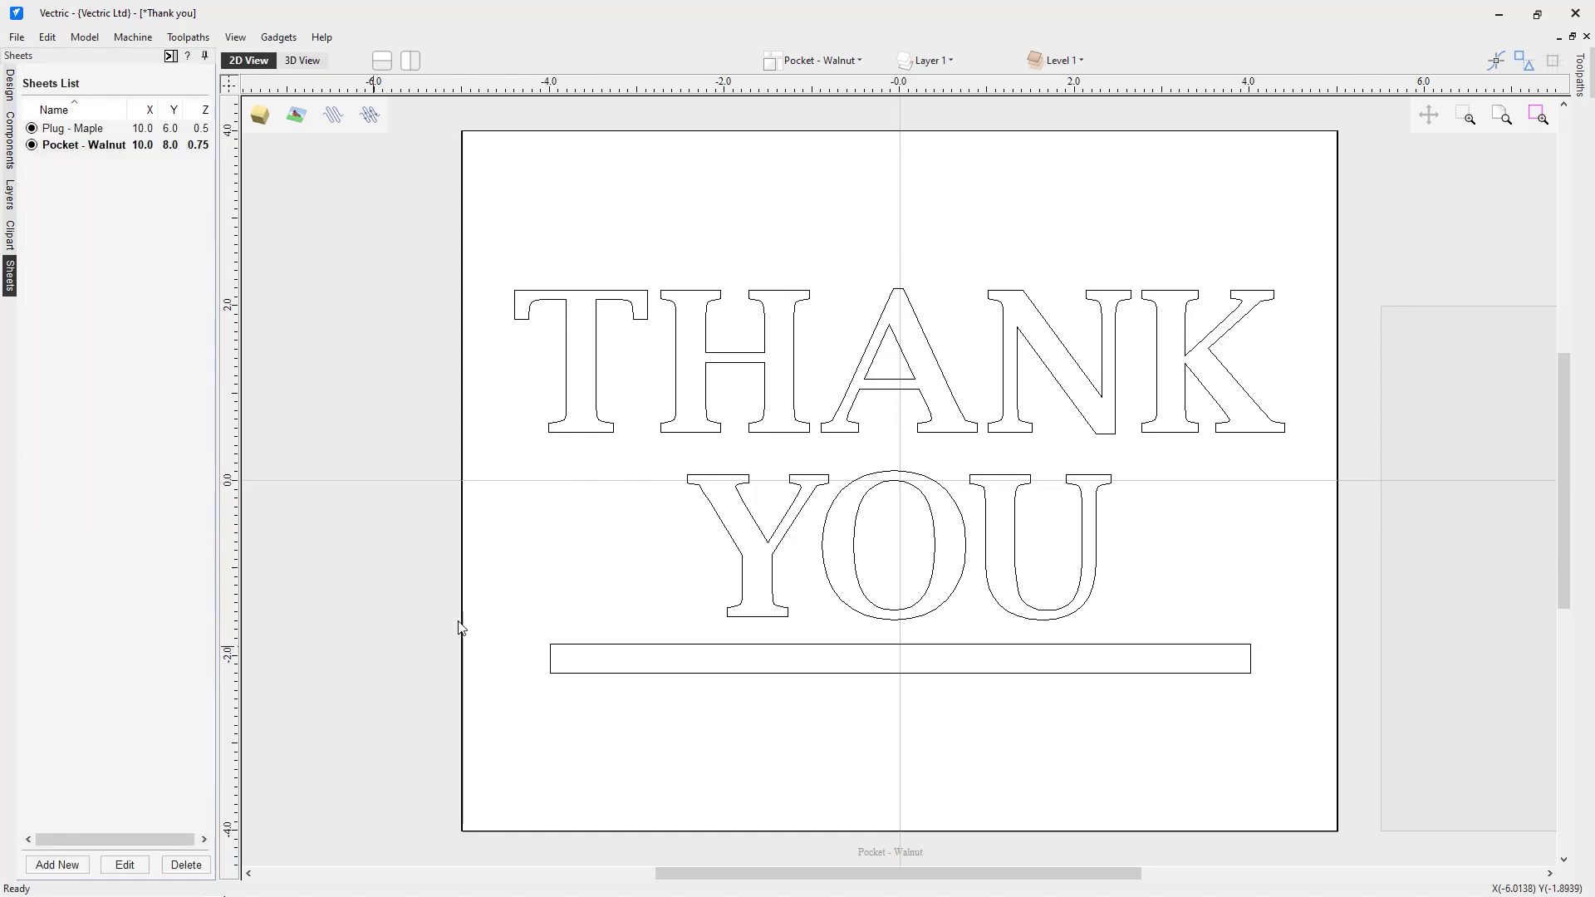
Return to the Design tab and zoom out so the walnut and maple sheets appear together.
click(9, 83)
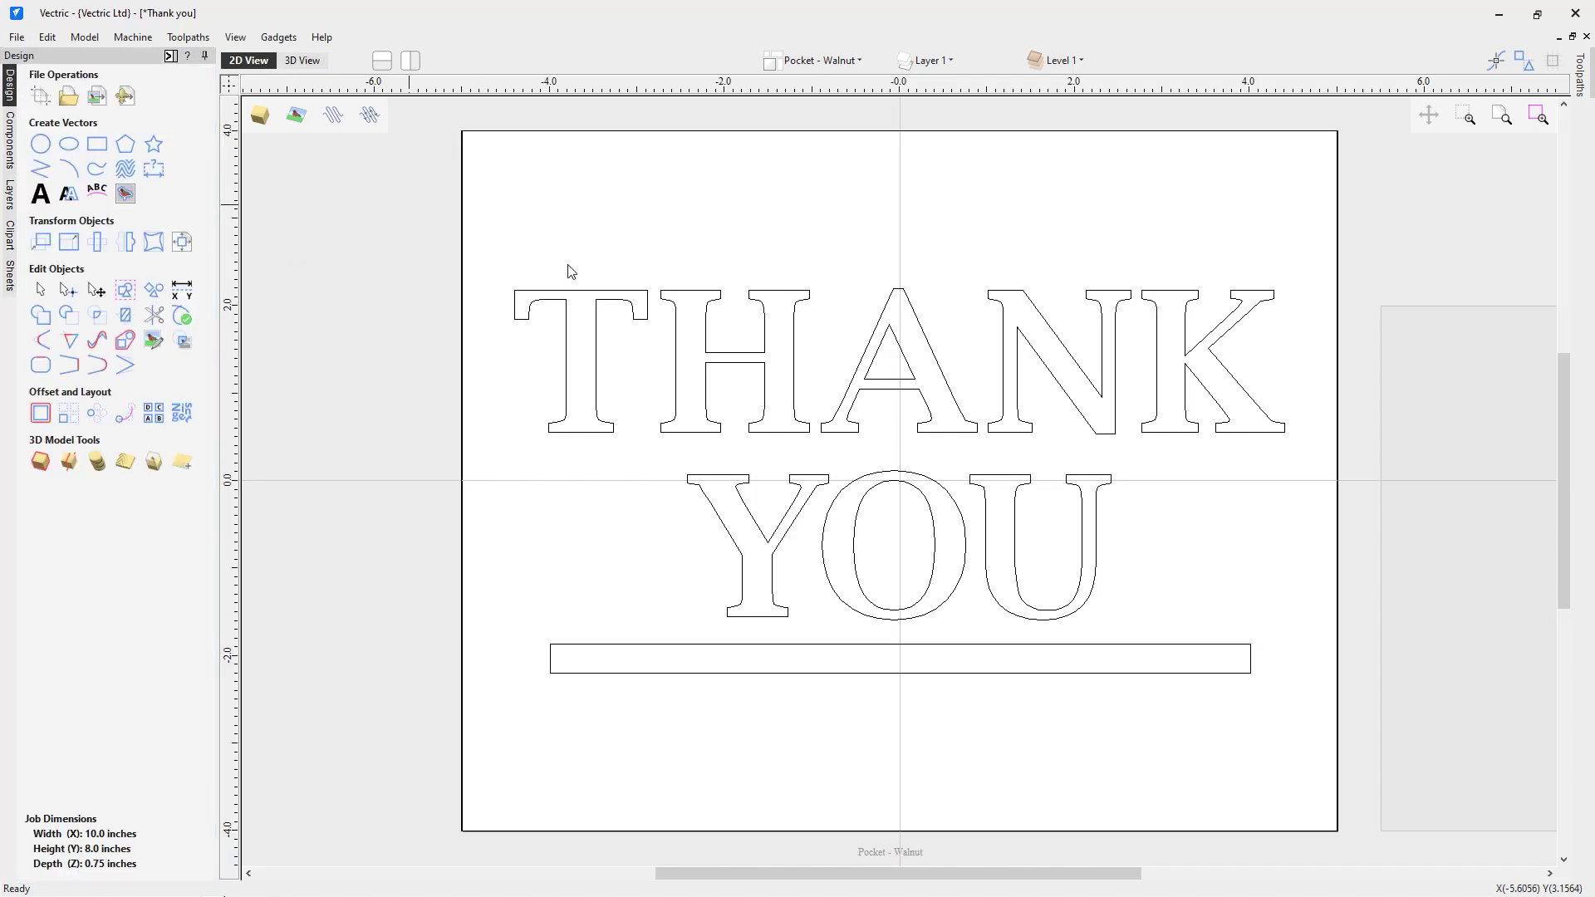
scroll(1077, 467, down, 2)
scroll(1077, 467, down, 1)
drag(989, 874, 1115, 881)
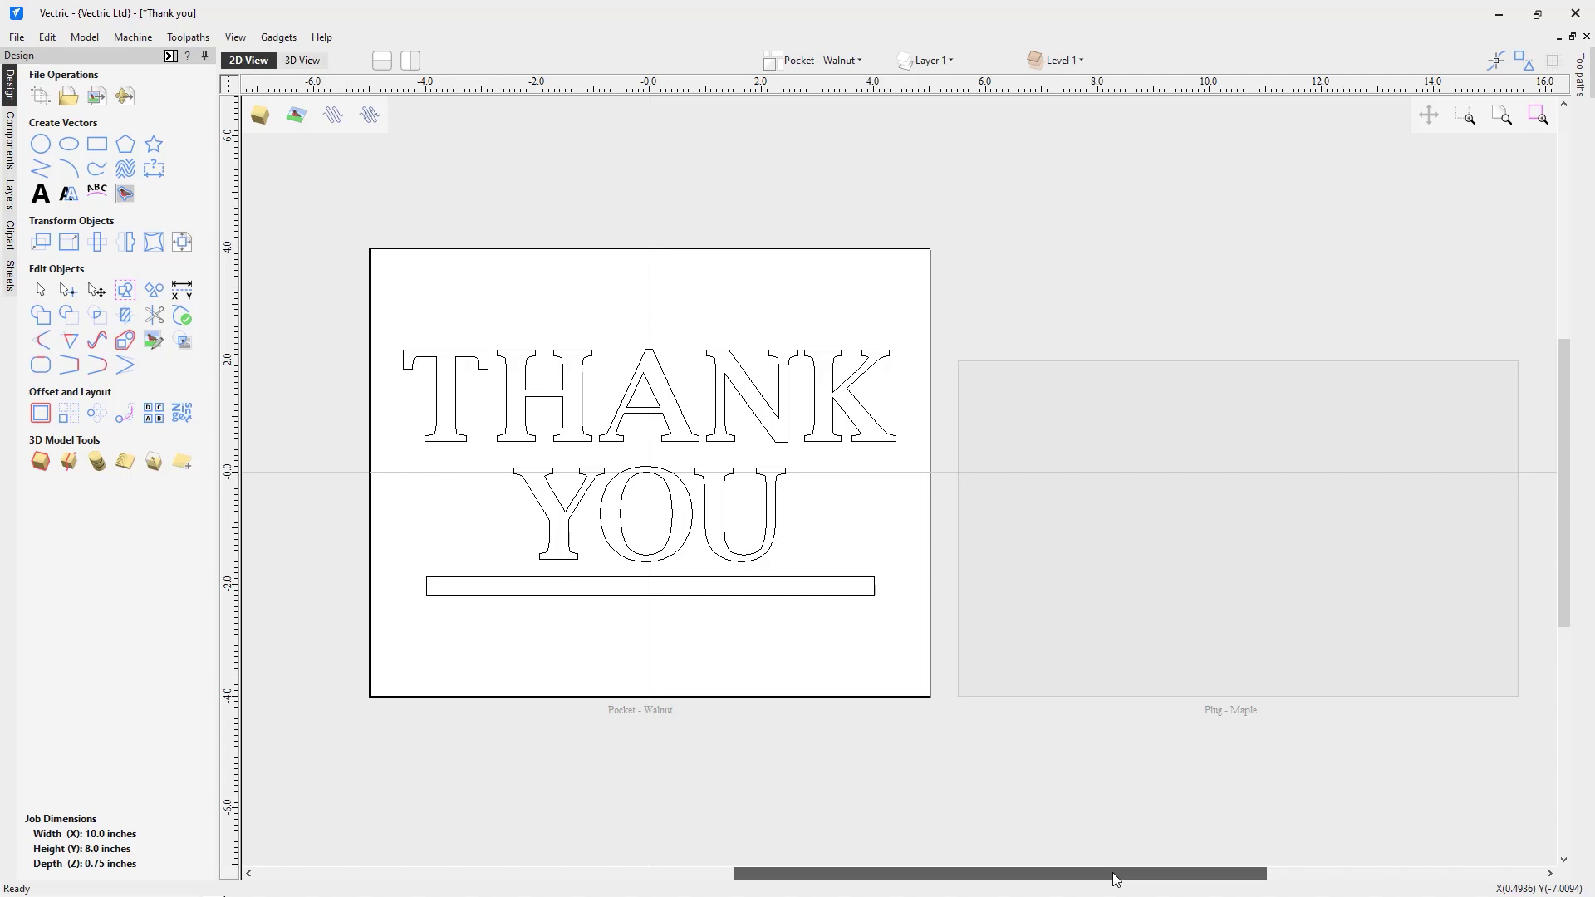
drag(1116, 877, 1120, 876)
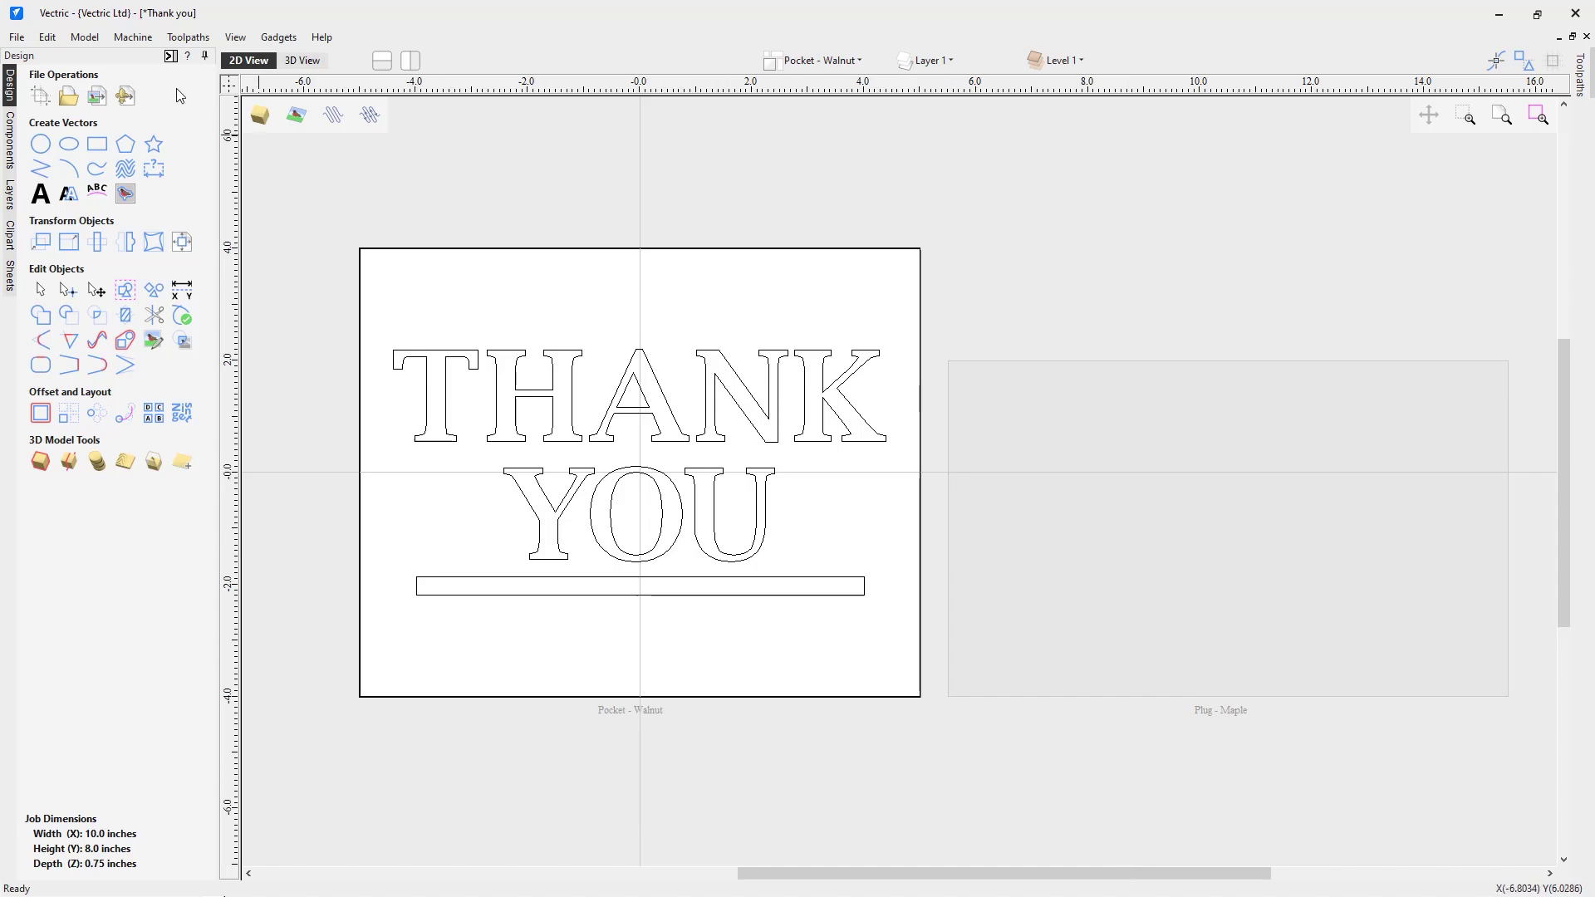
Confirm the walnut material setup: 0.75 in thick, 0.2 in clearance, home at Z 0.8.
click(171, 56)
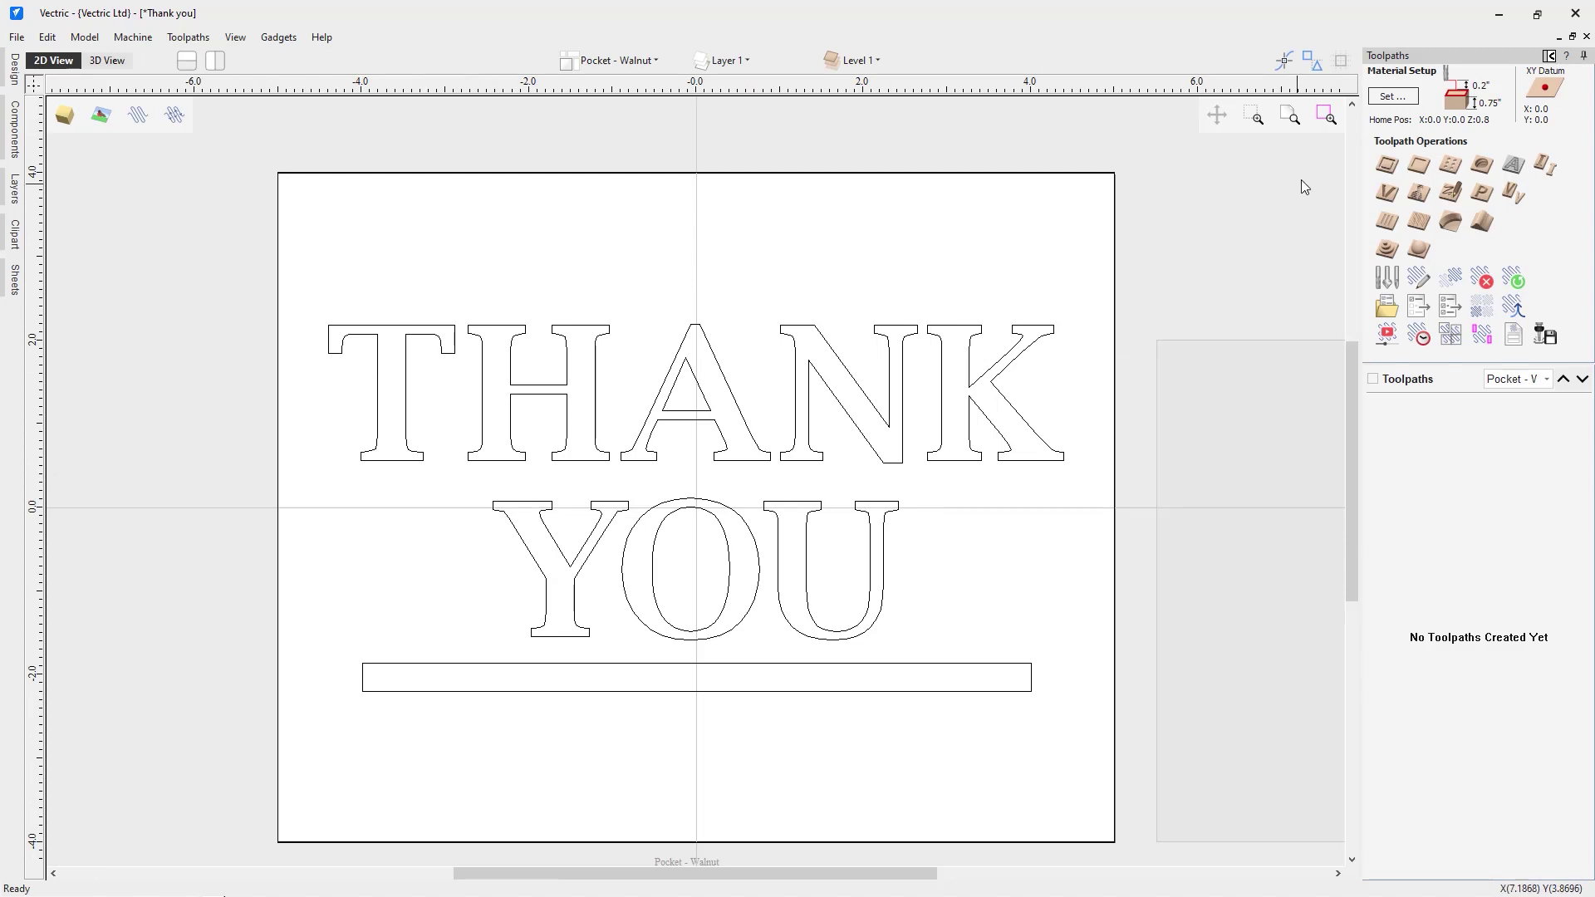
click(1397, 97)
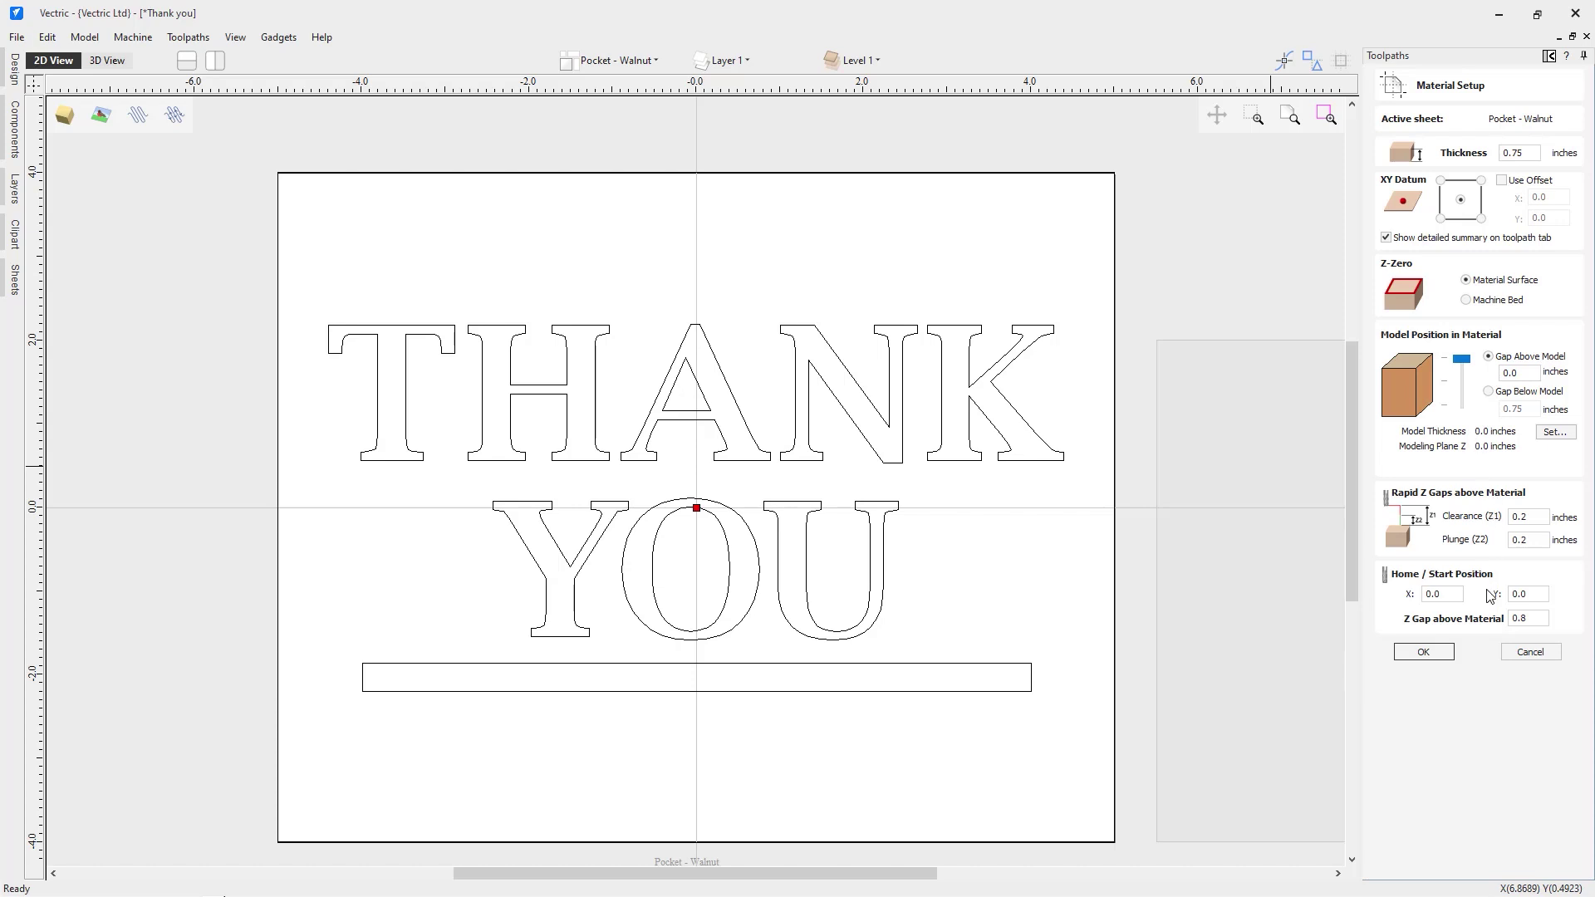
click(1423, 652)
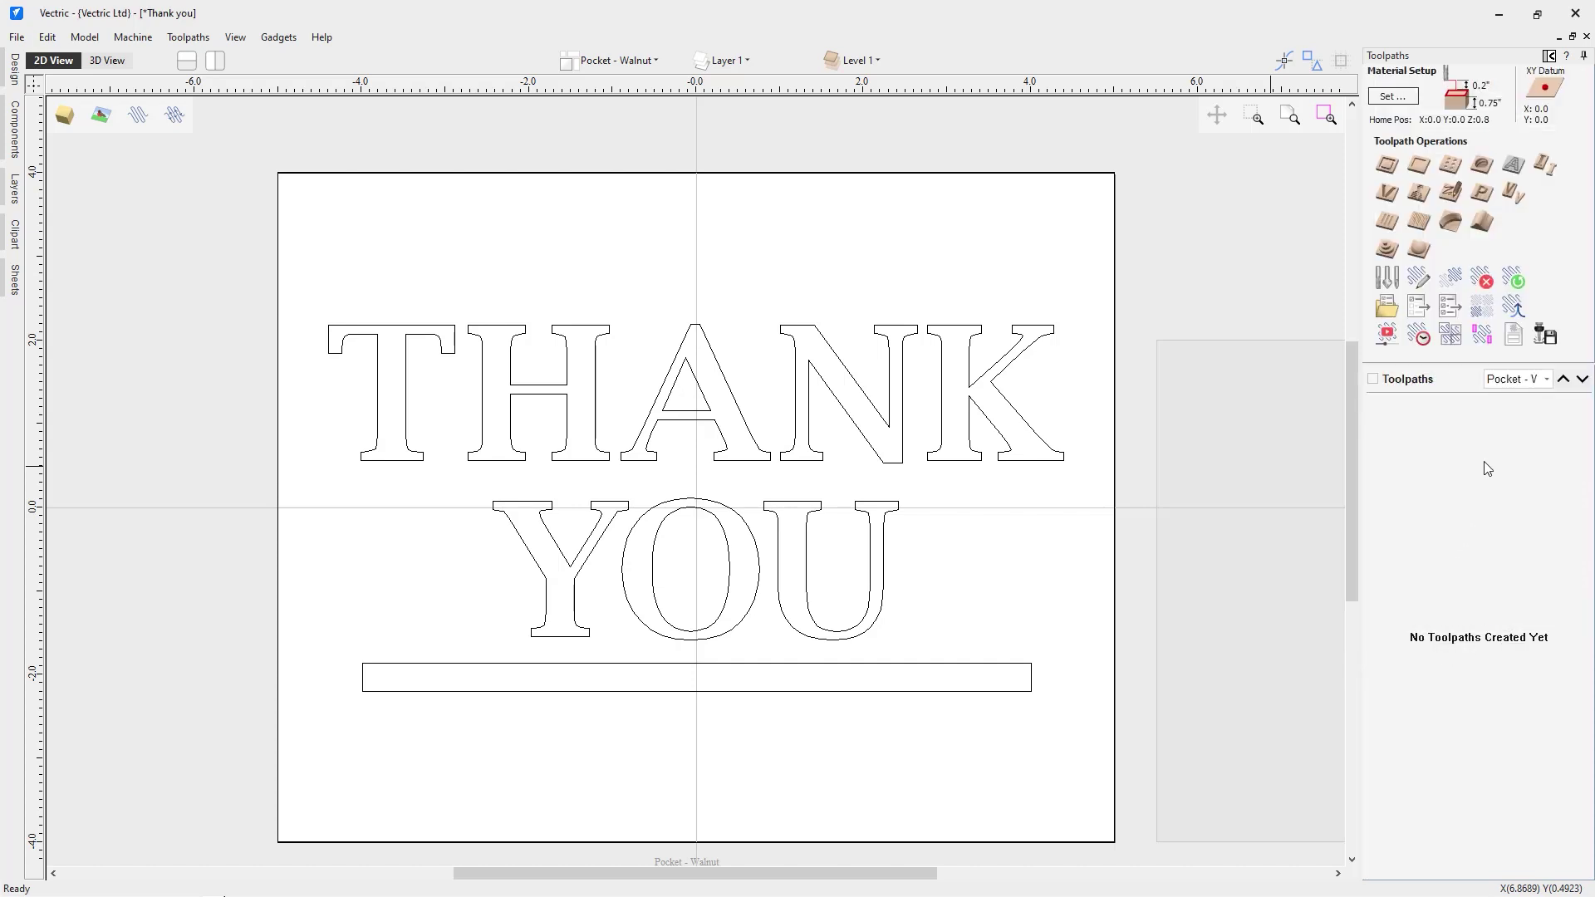
Start a VCarve Inlay toolpath and select the THANK YOU lettering and underline.
click(1513, 204)
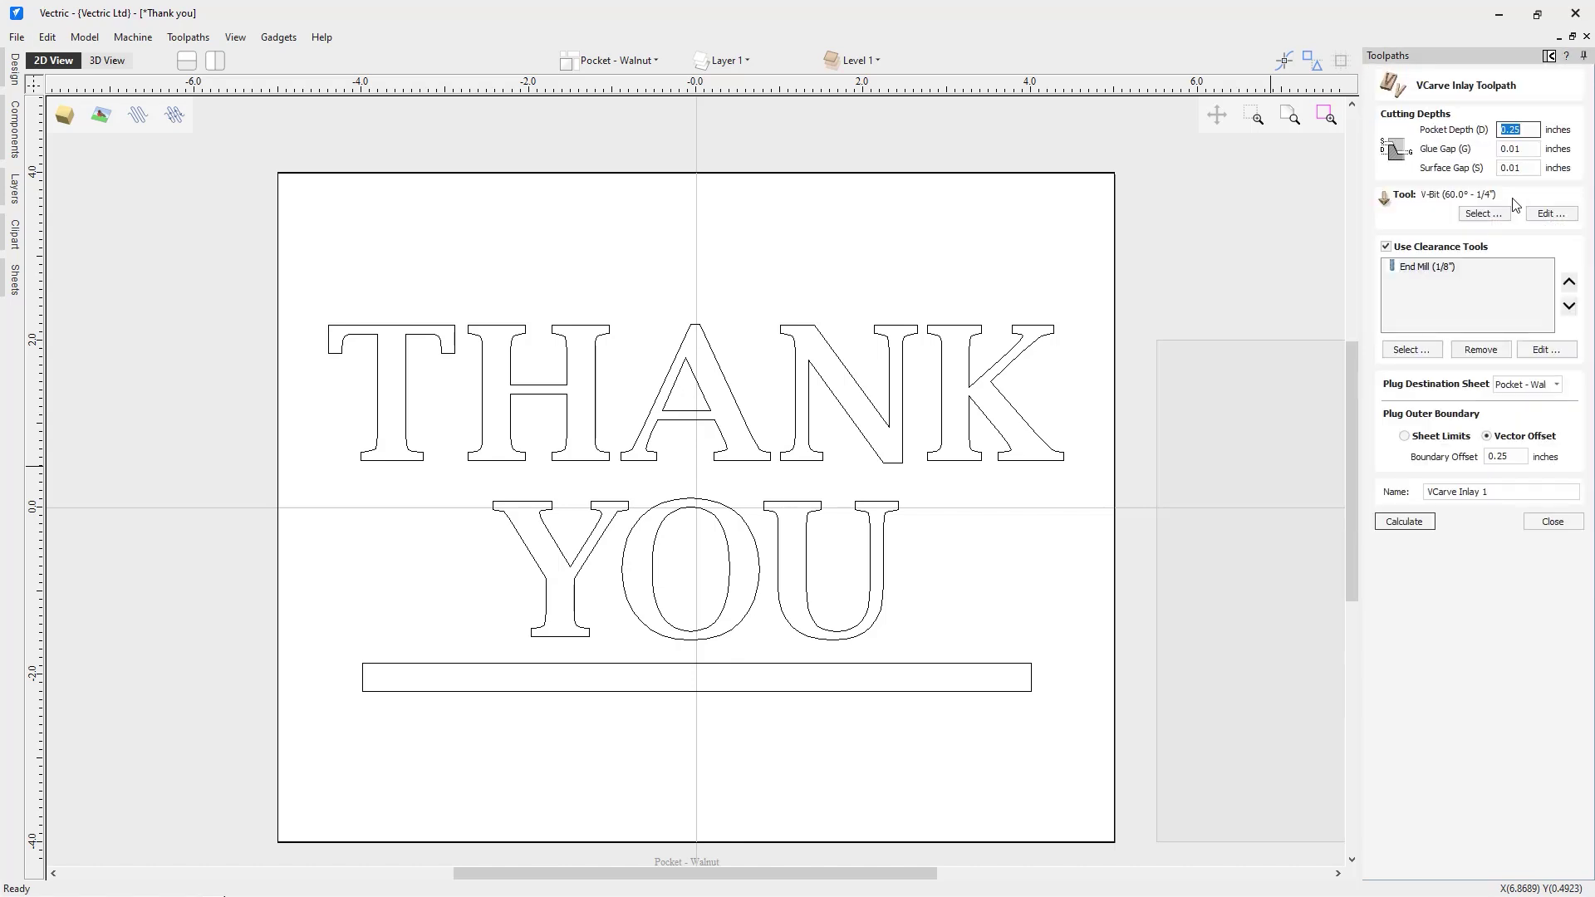
drag(242, 292, 1136, 727)
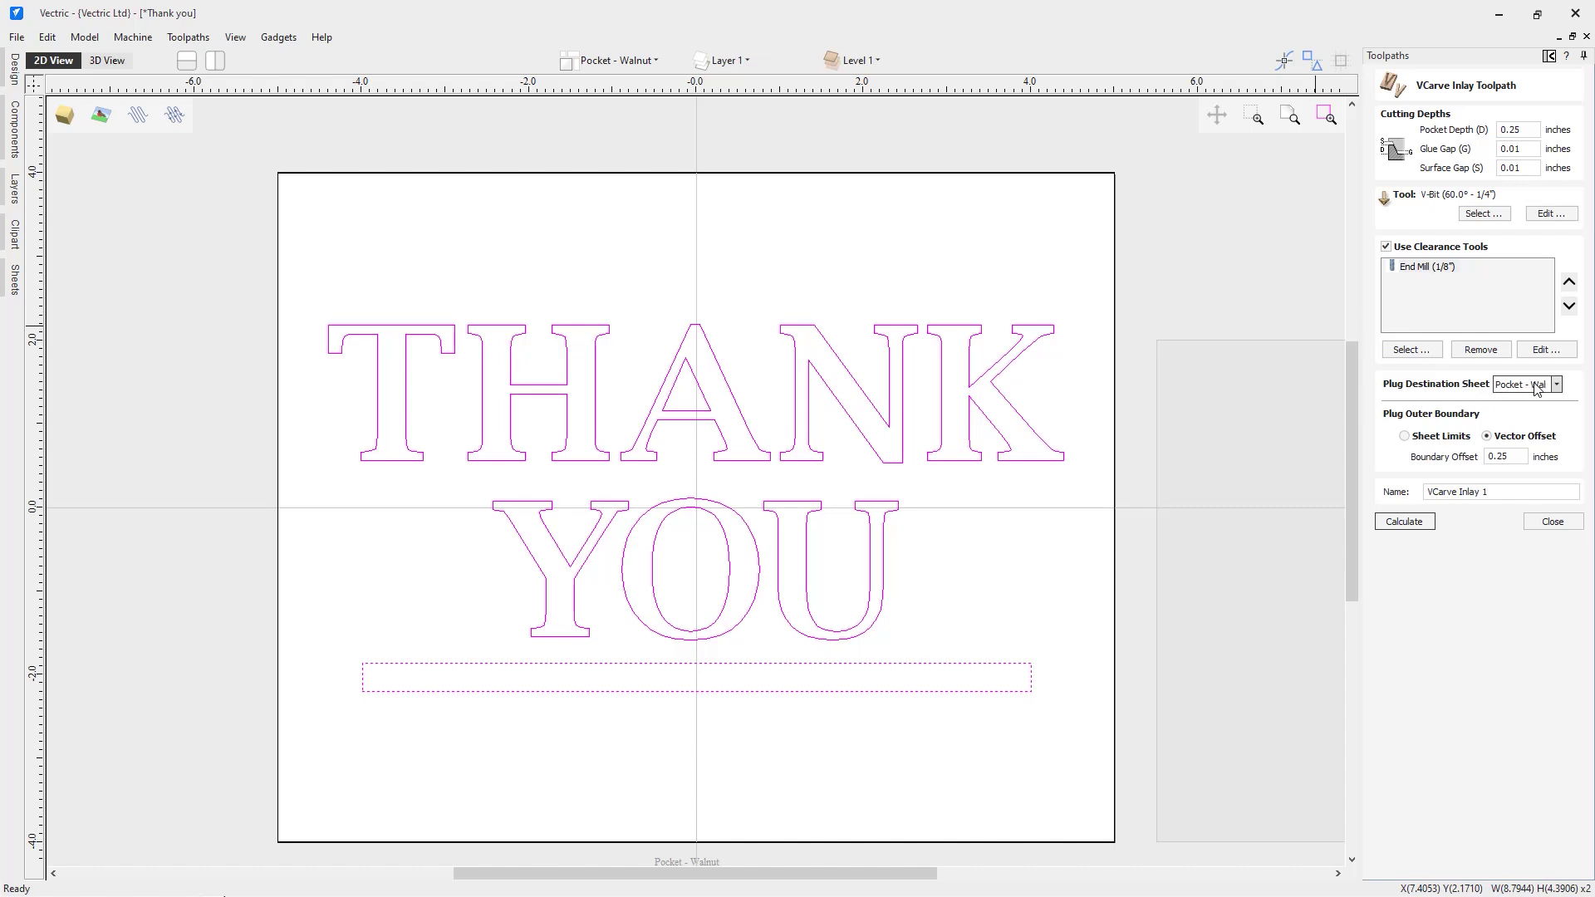
Send the inlay plug to the Plug - Maple sheet, bring that sheet into view, and calculate.
click(1558, 387)
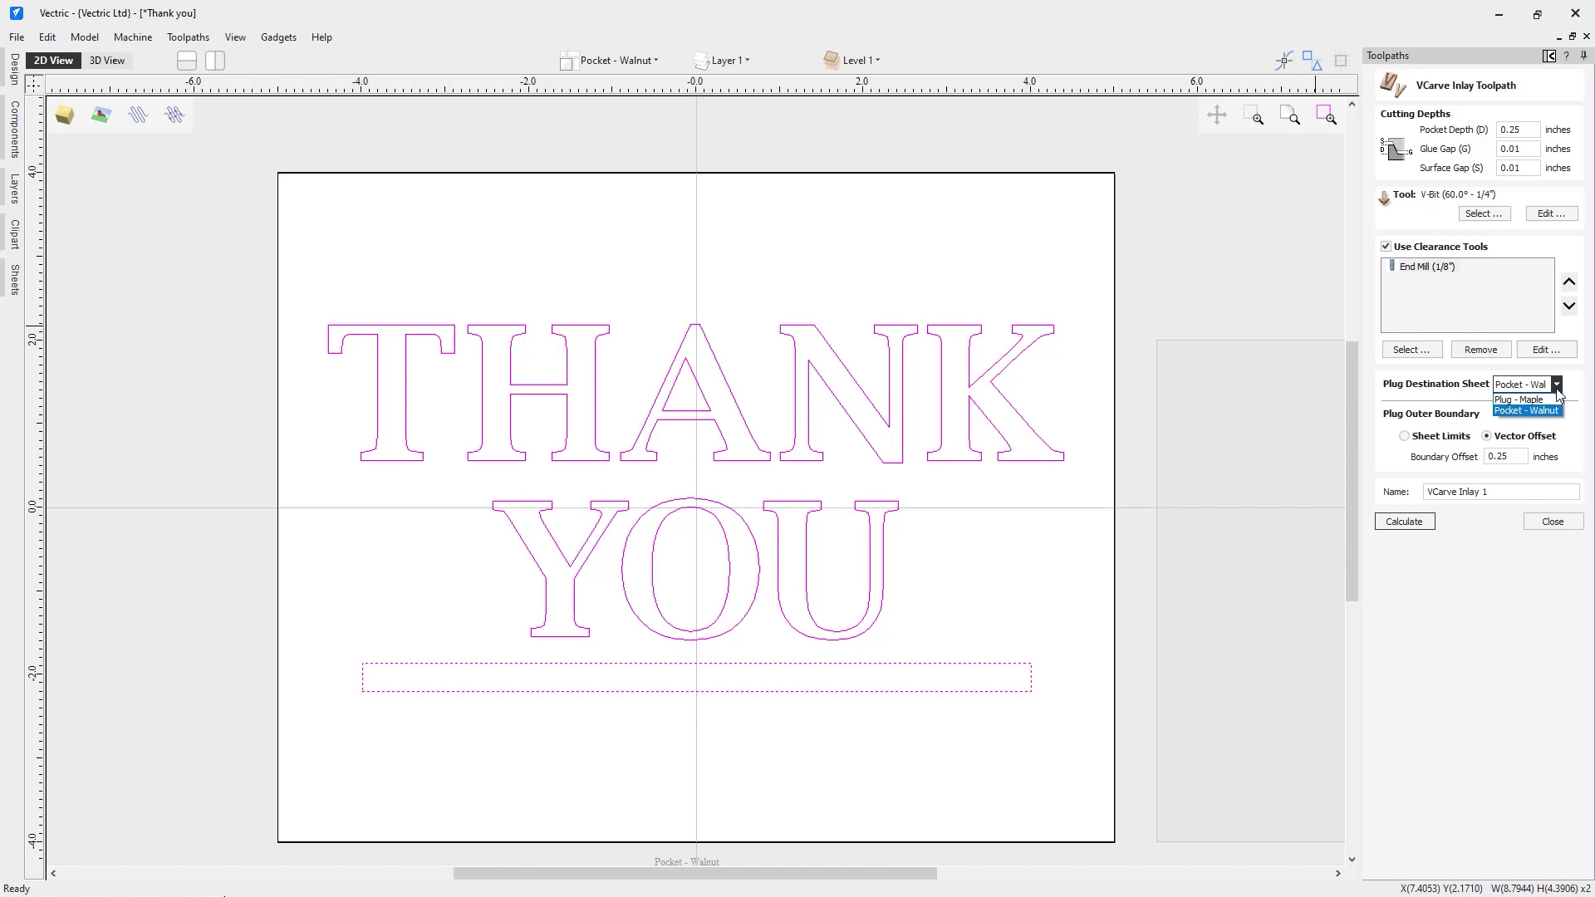
click(1520, 399)
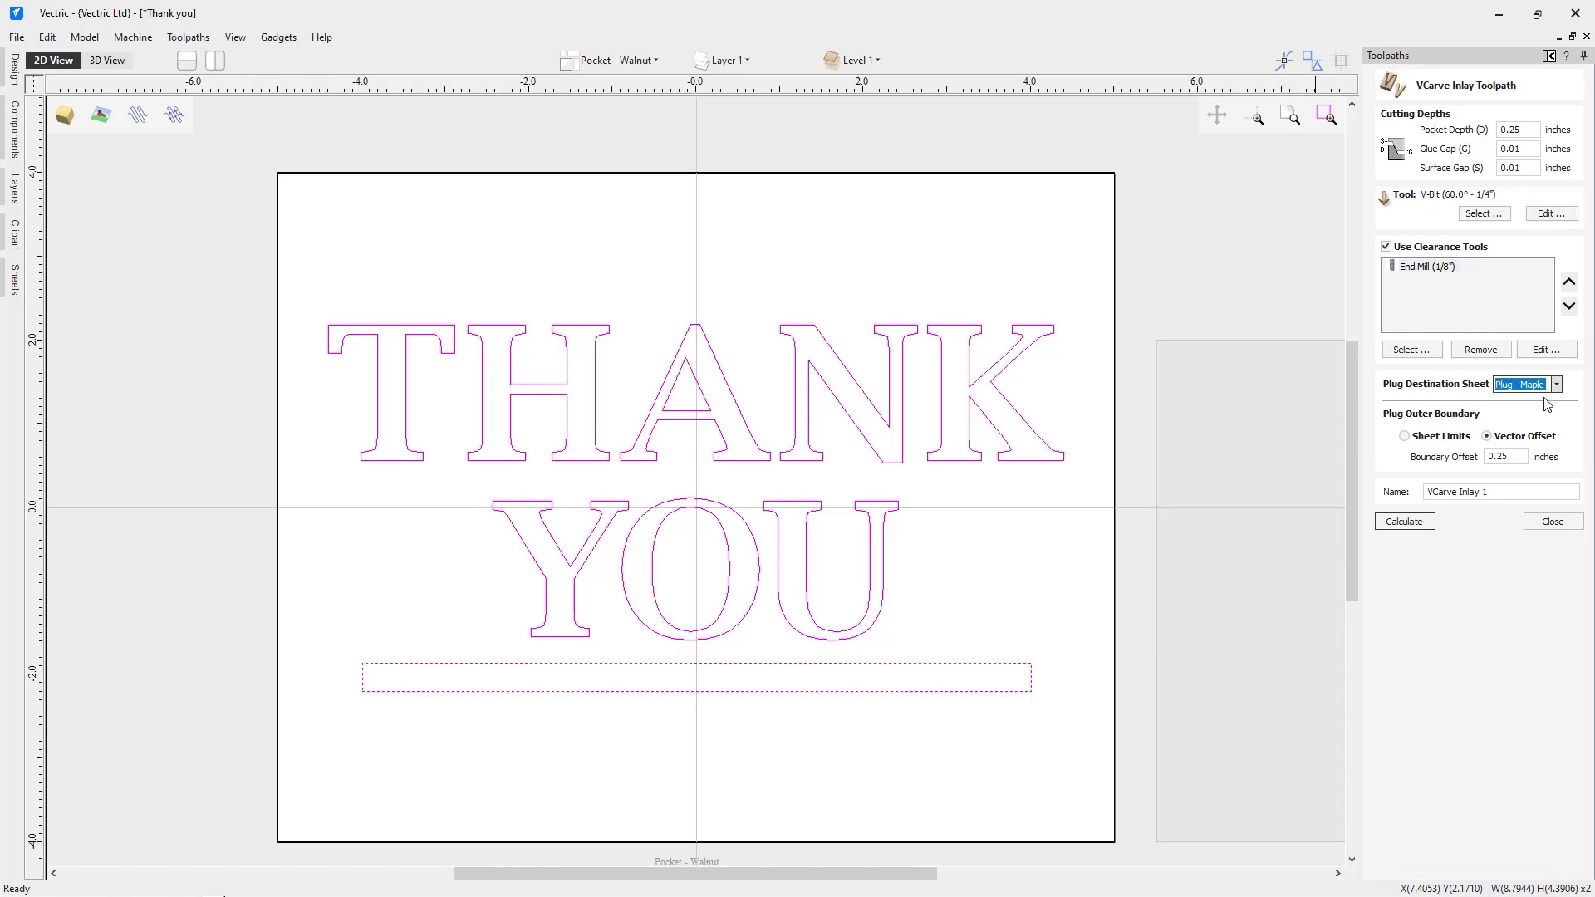
scroll(1215, 481, down, 1)
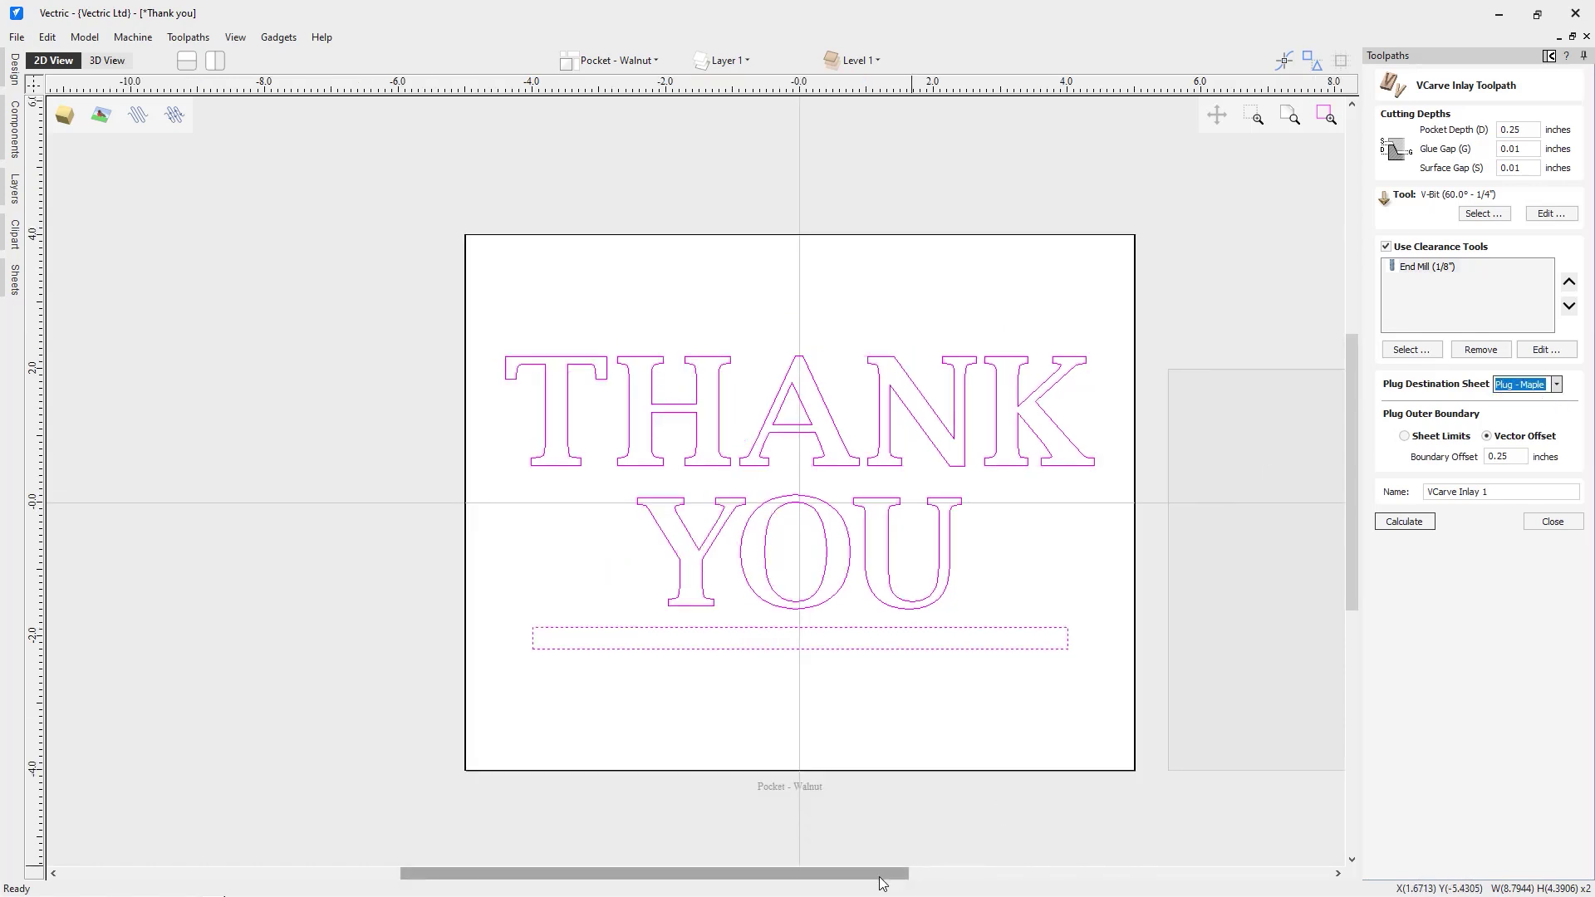
drag(882, 883, 976, 880)
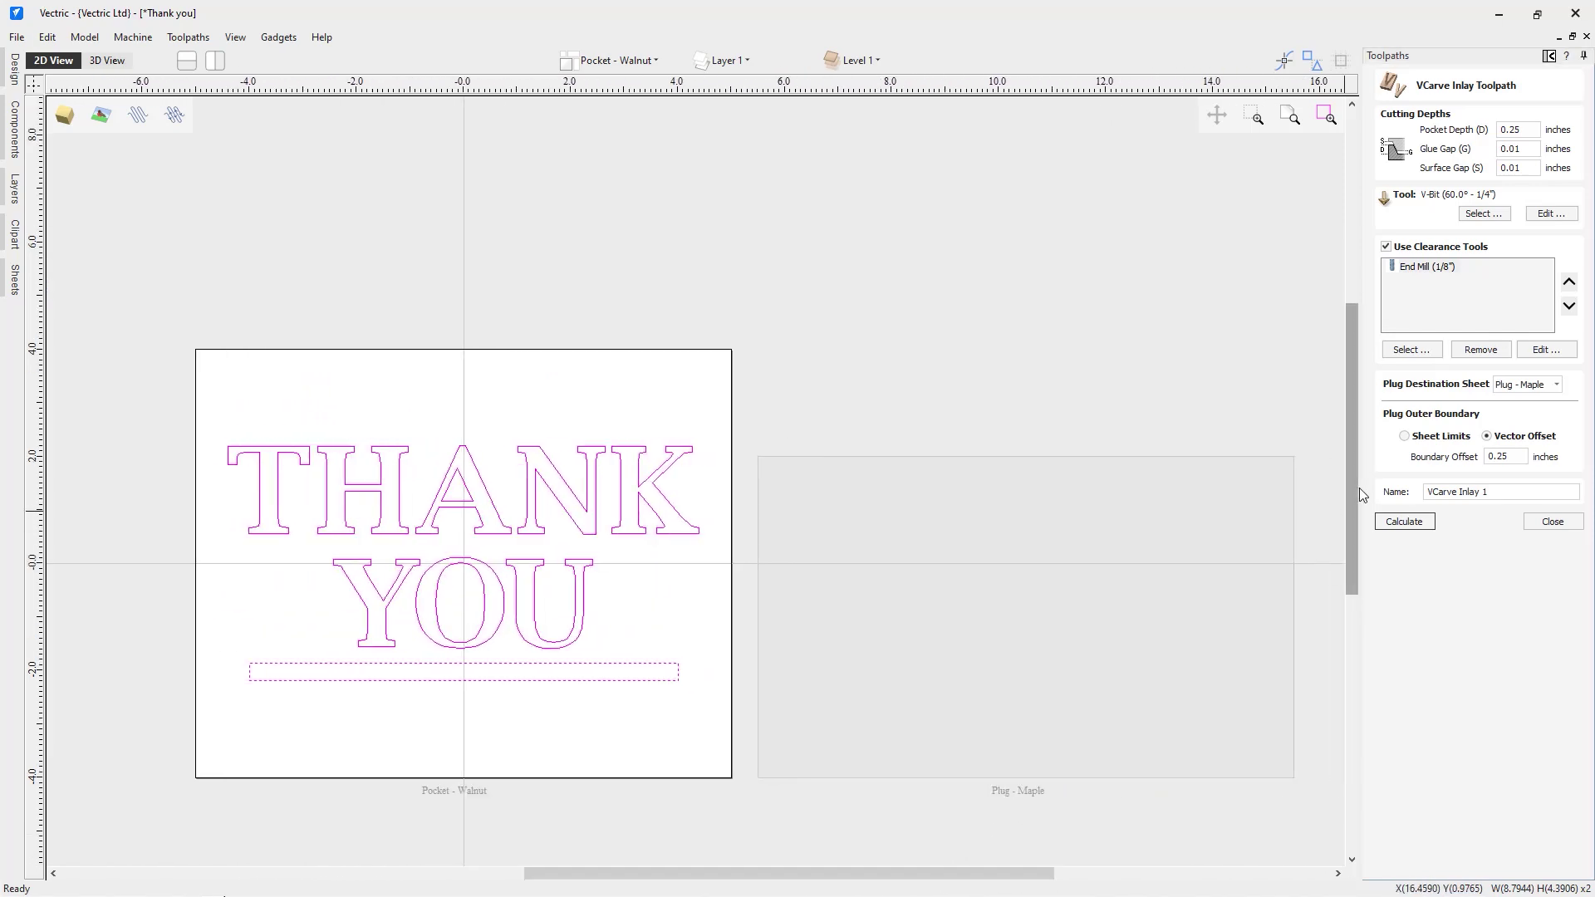
drag(1352, 496, 1354, 526)
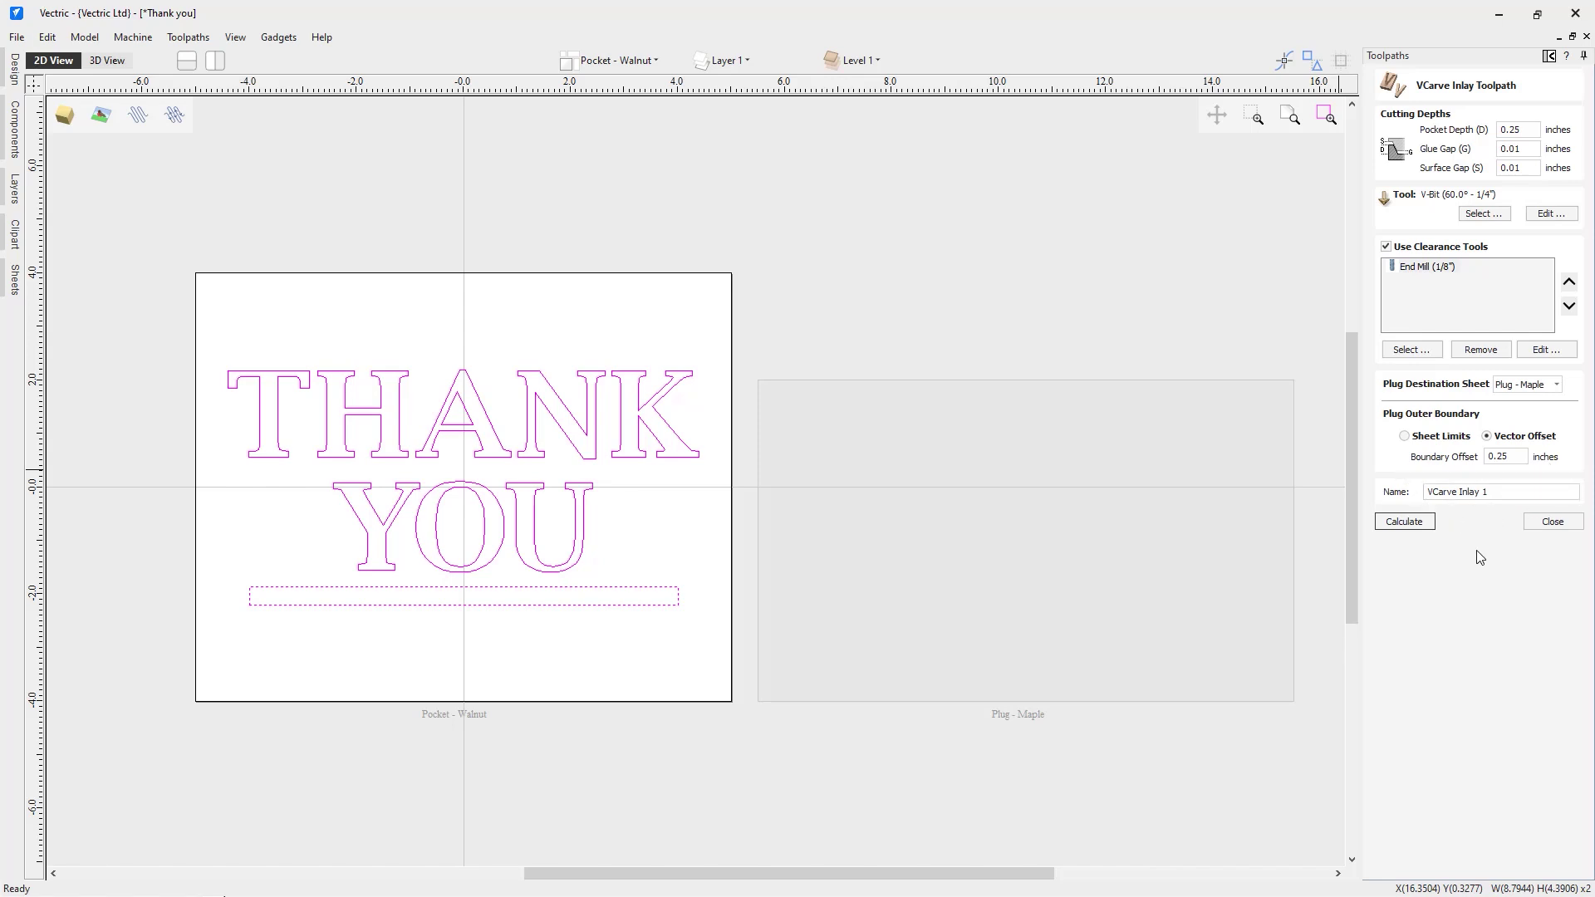
click(1425, 531)
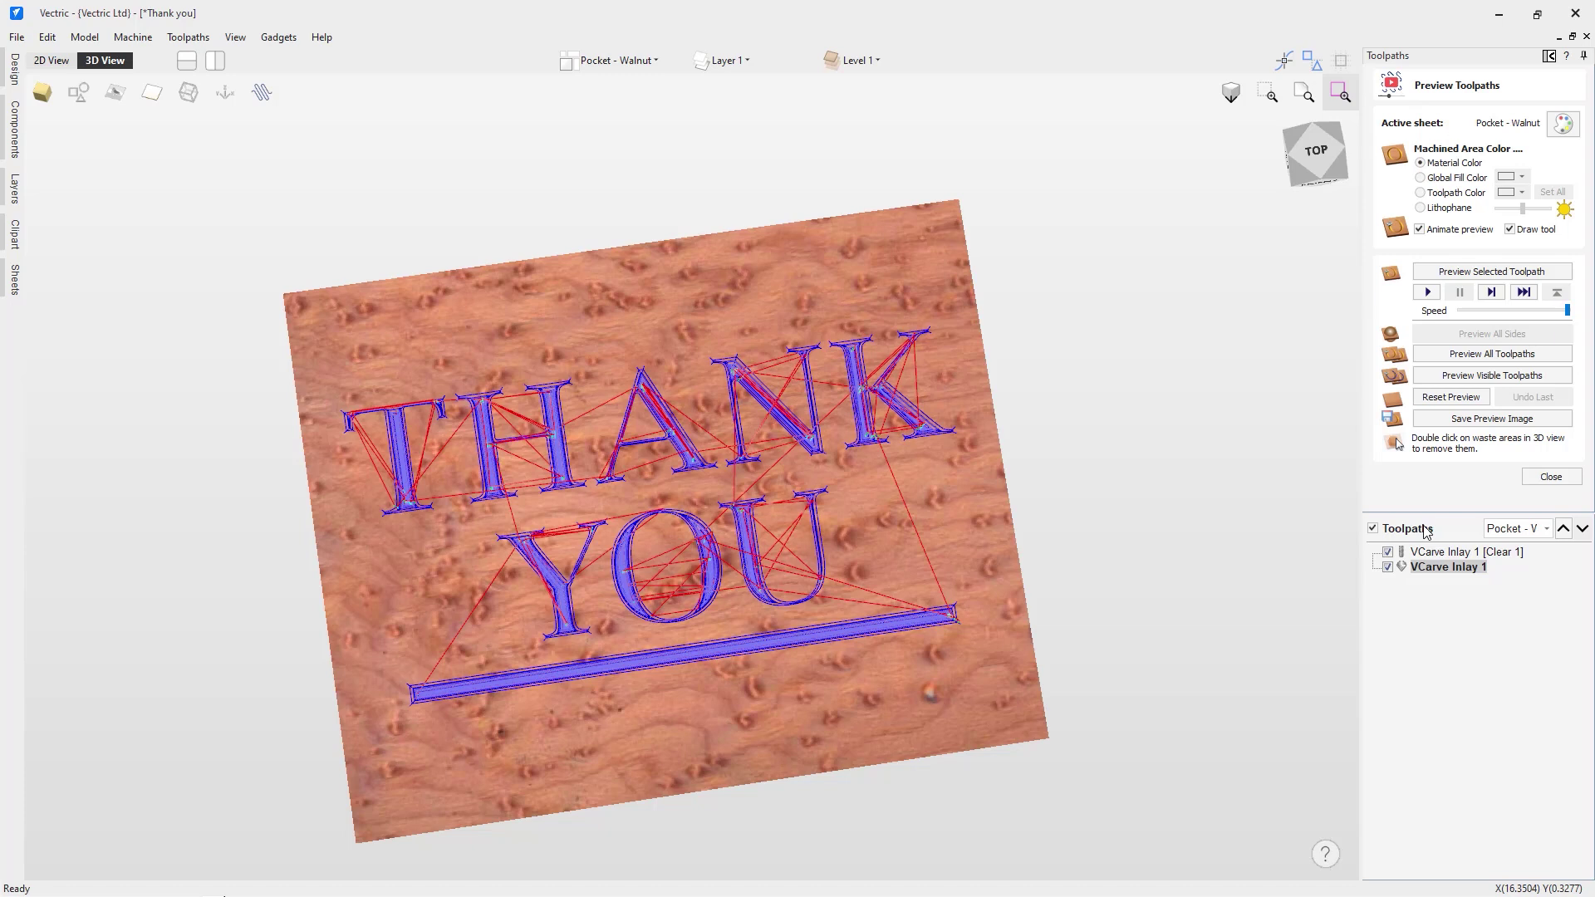
Close the preview, return to 2D View, and hide then reshow all toolpaths.
click(1560, 477)
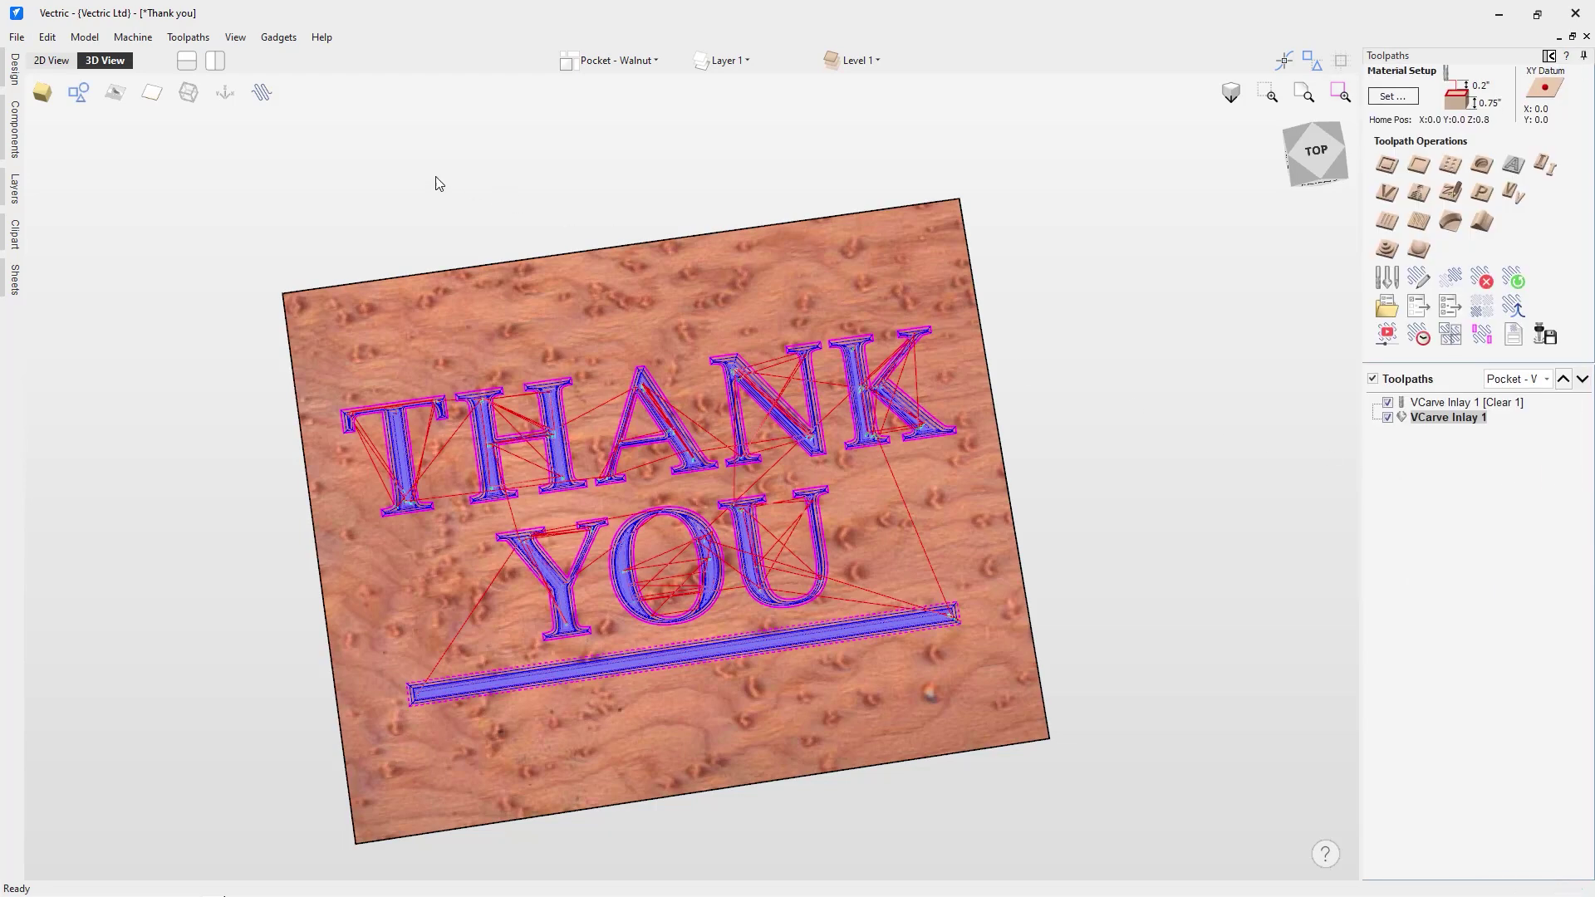
click(59, 63)
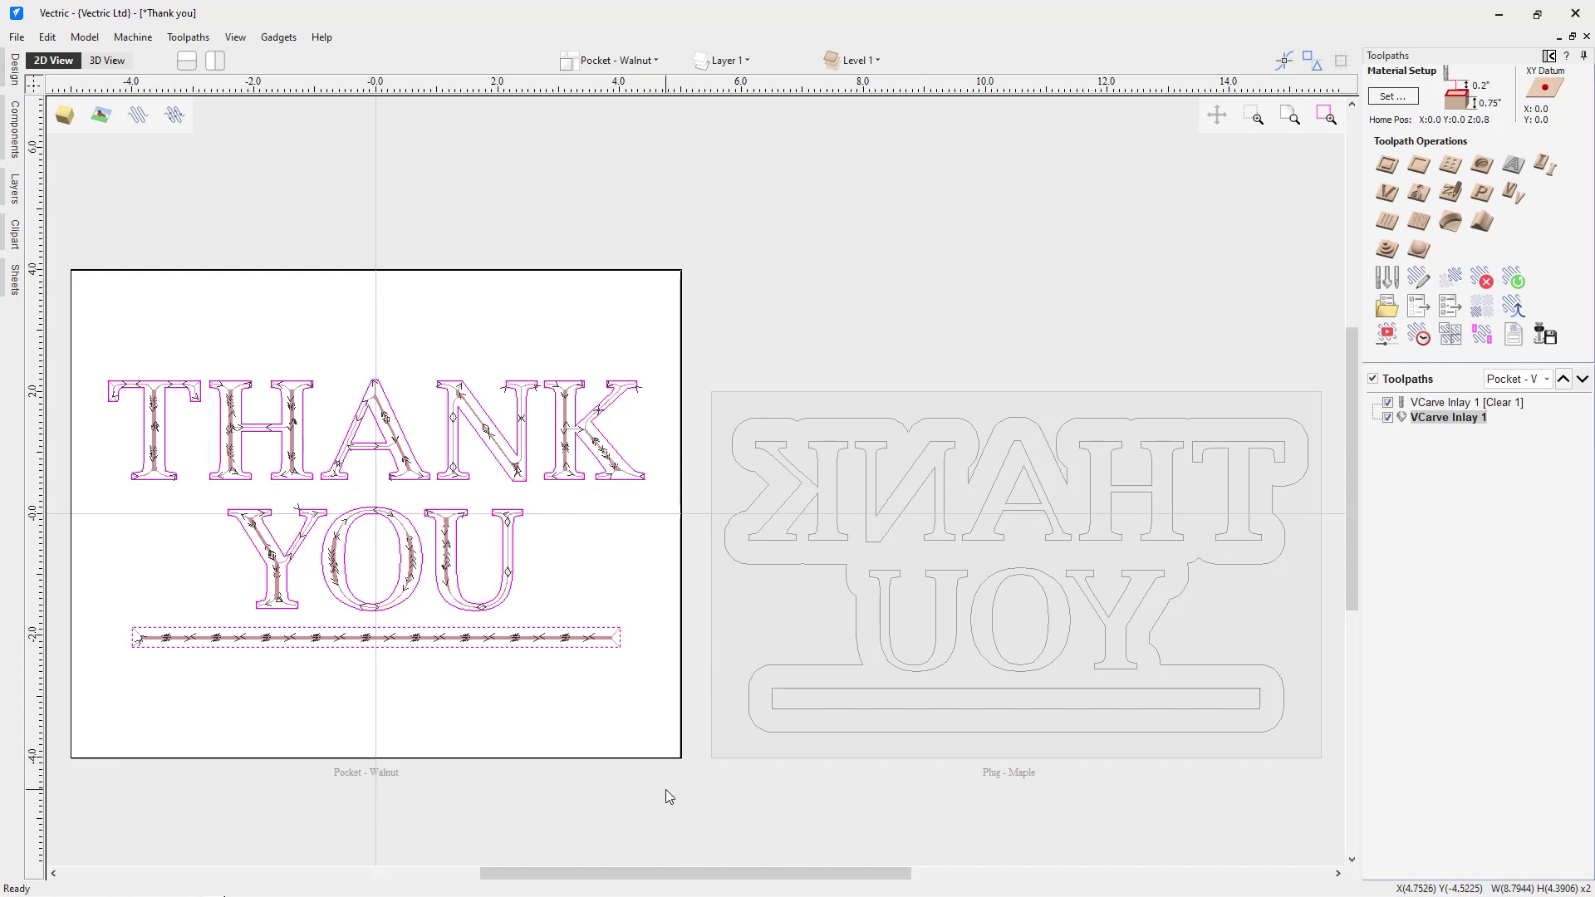
click(1372, 379)
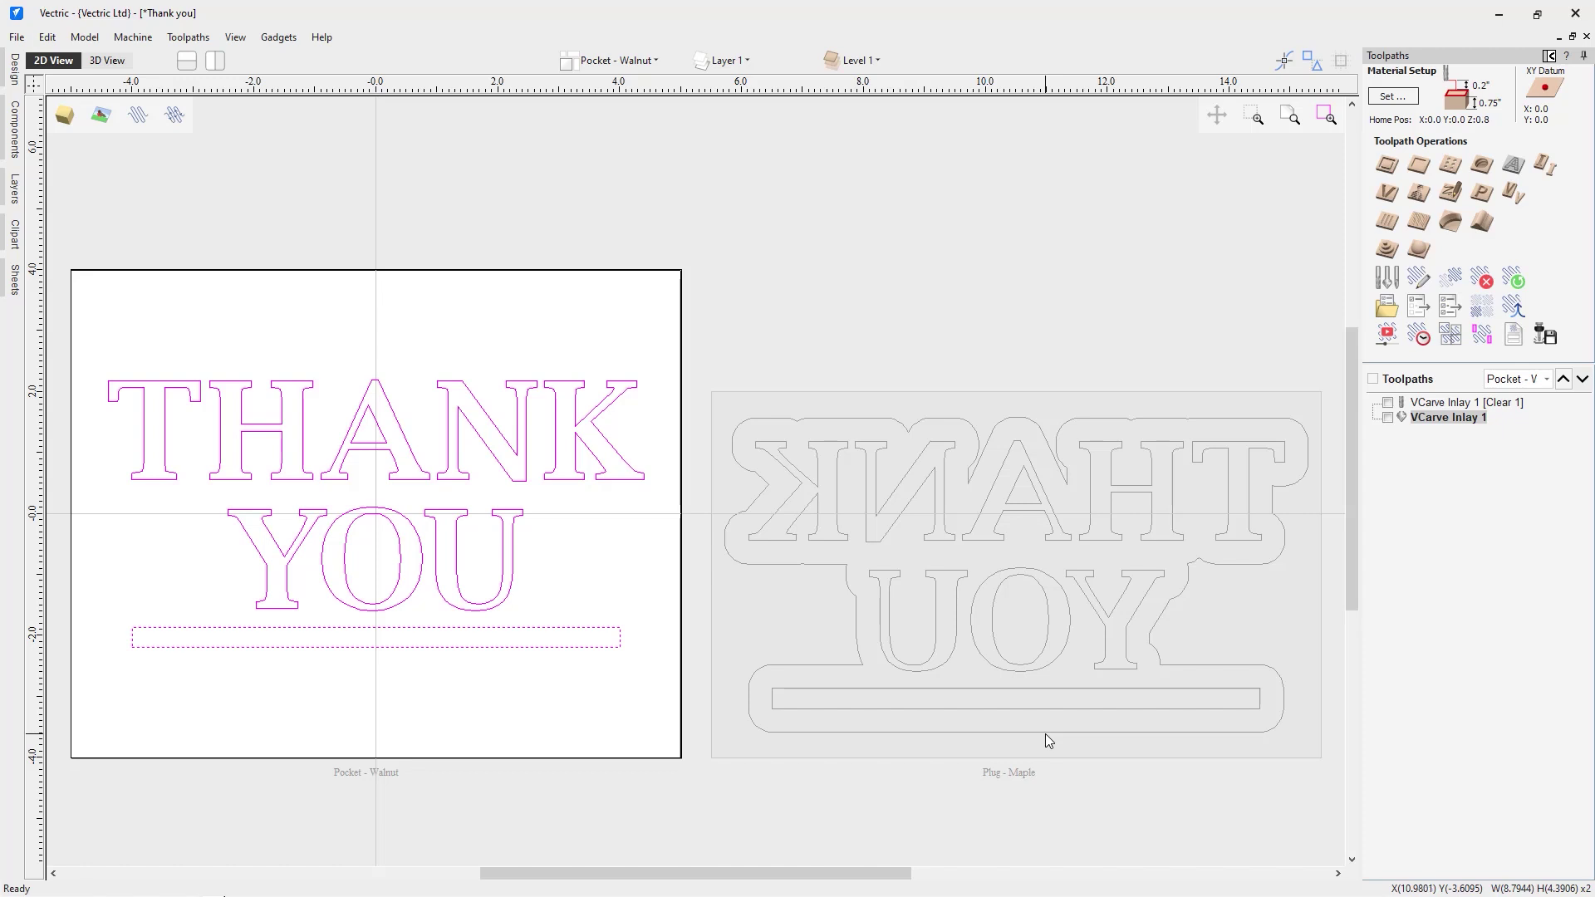
click(1373, 379)
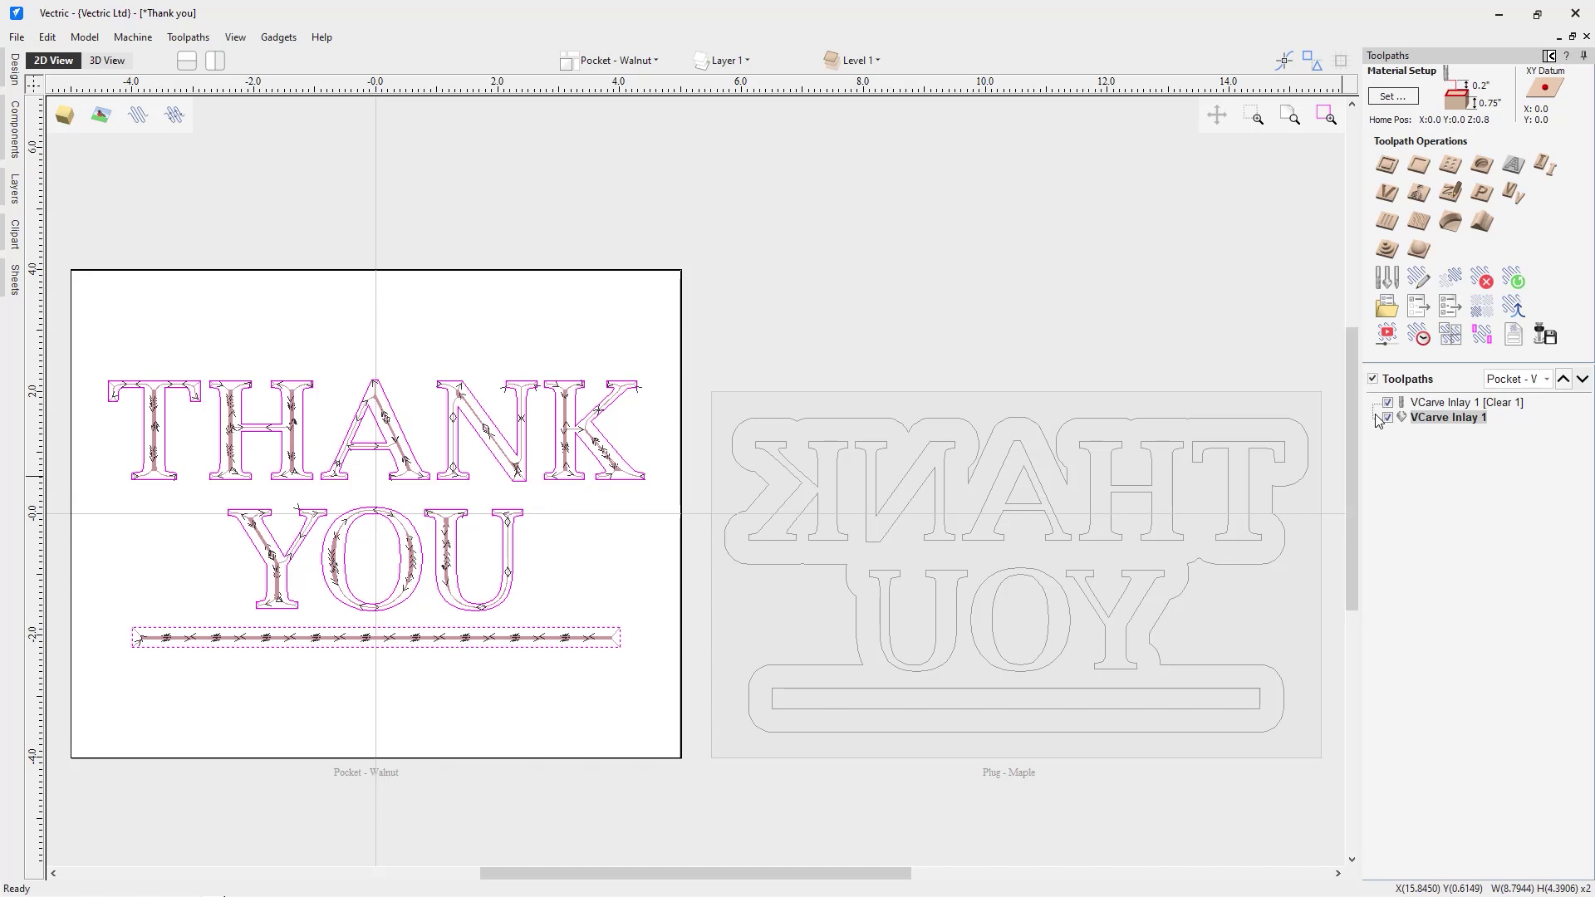
Simulate Clear 1 alone, then VCarve Inlay 1, on the walnut board, and close the preview.
click(1392, 340)
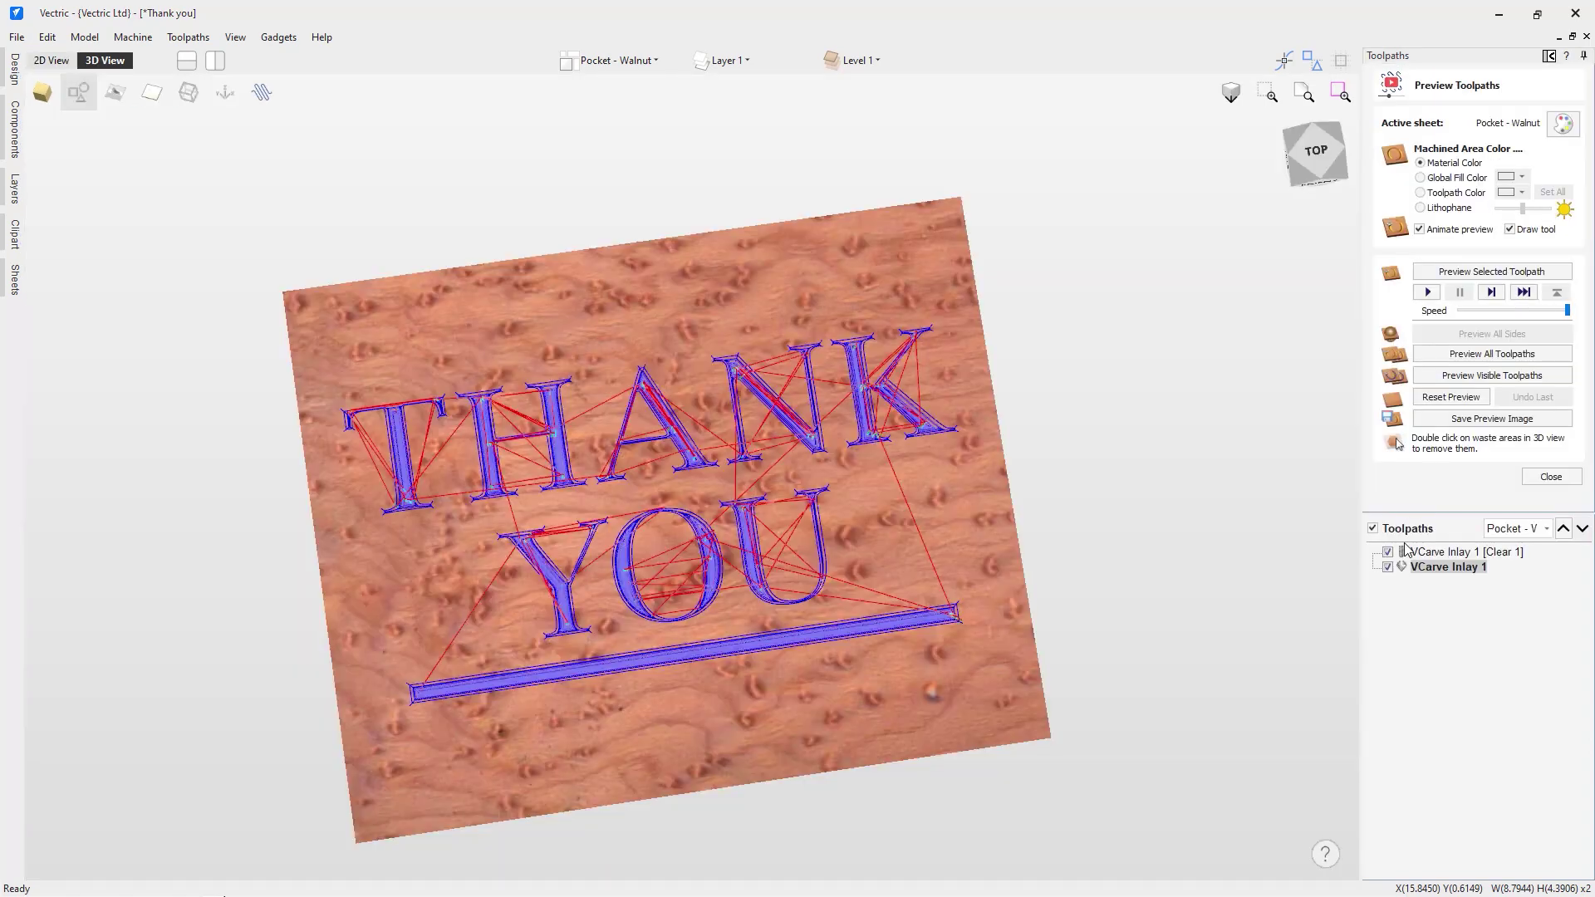
click(1388, 568)
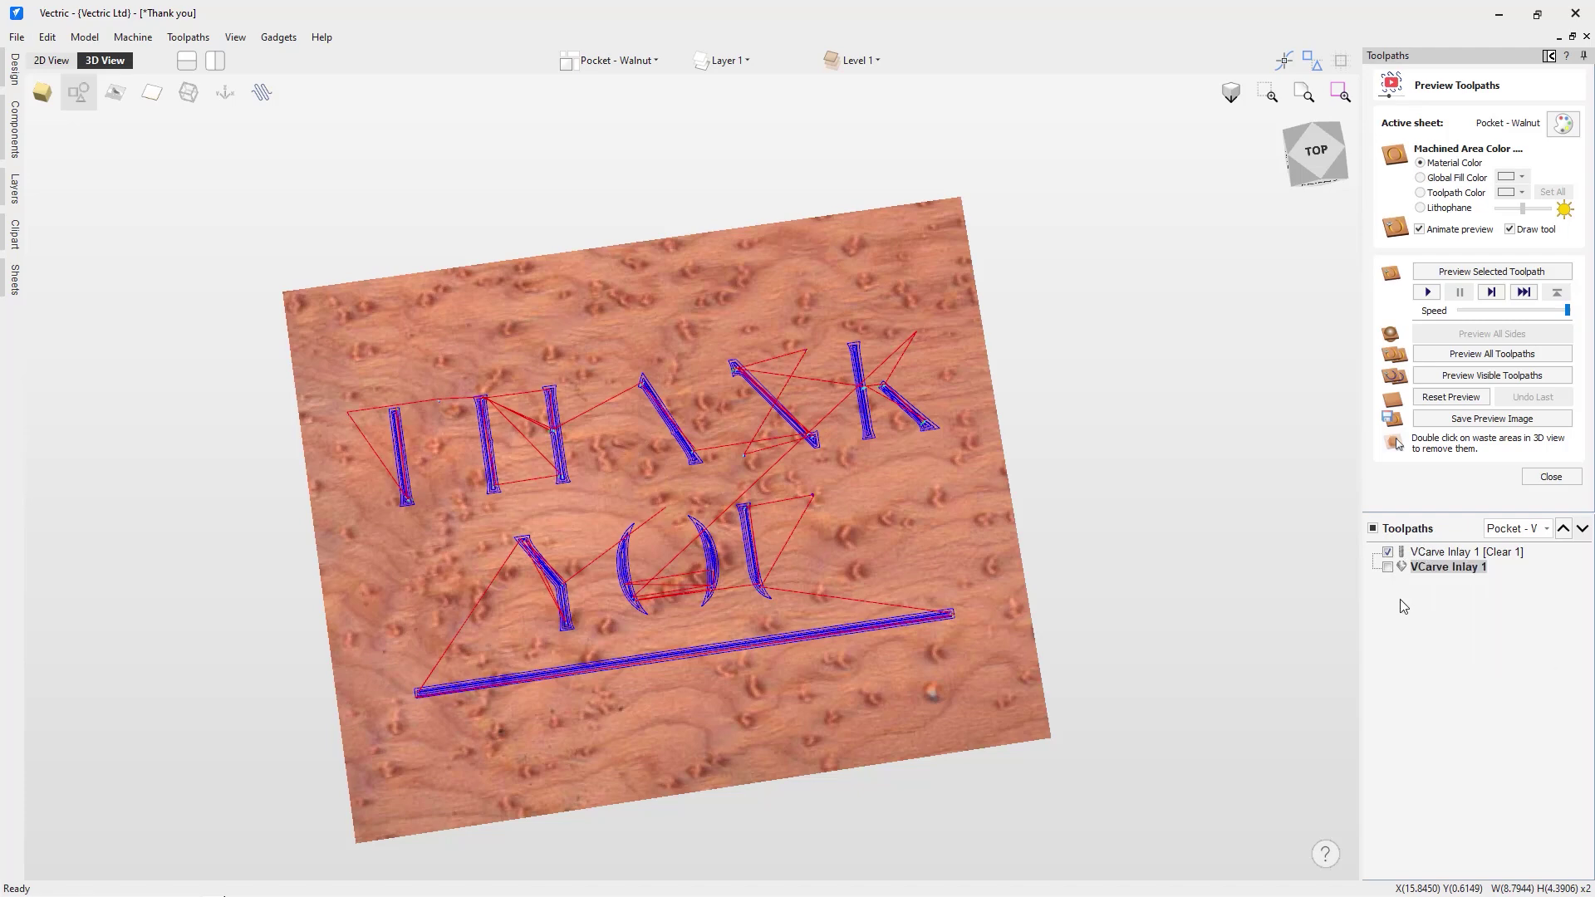
click(1470, 377)
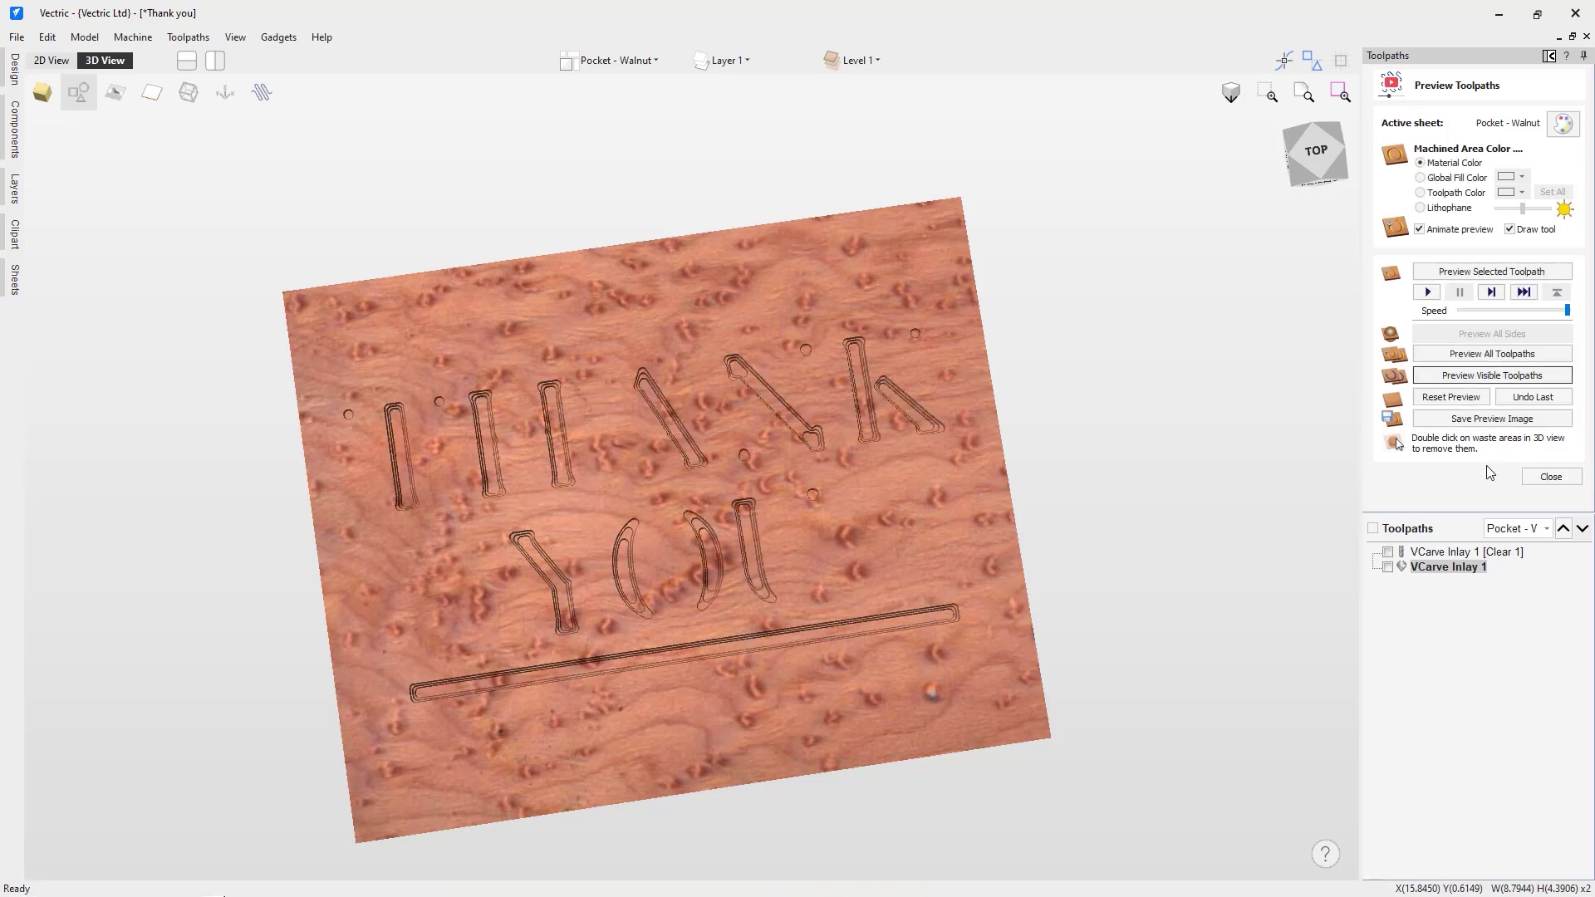
click(1387, 568)
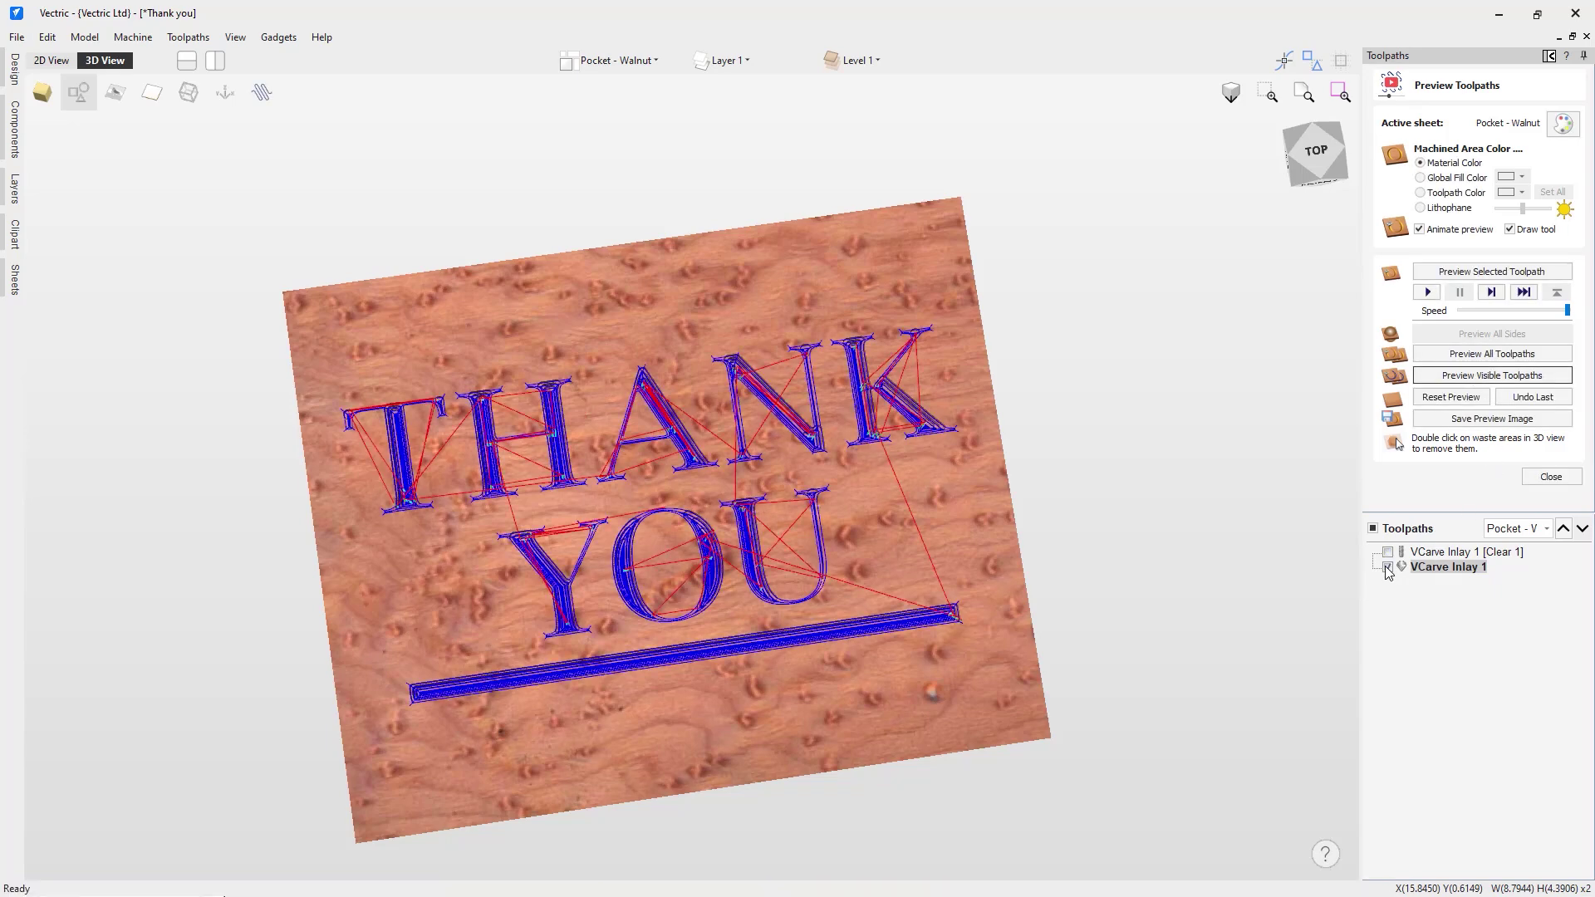
click(1479, 376)
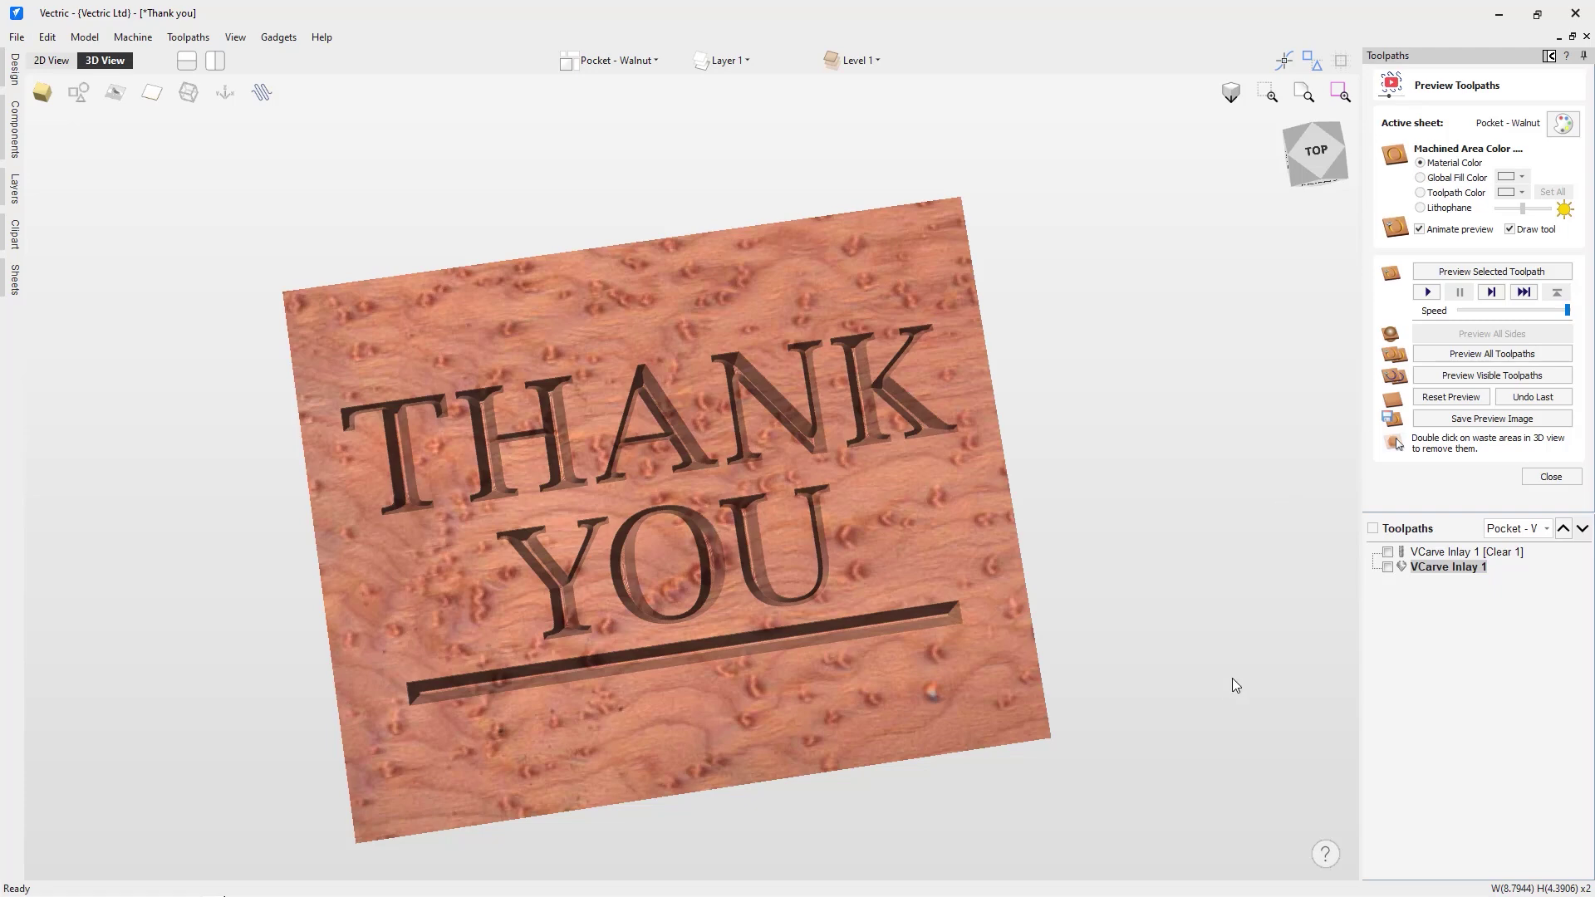
click(1570, 479)
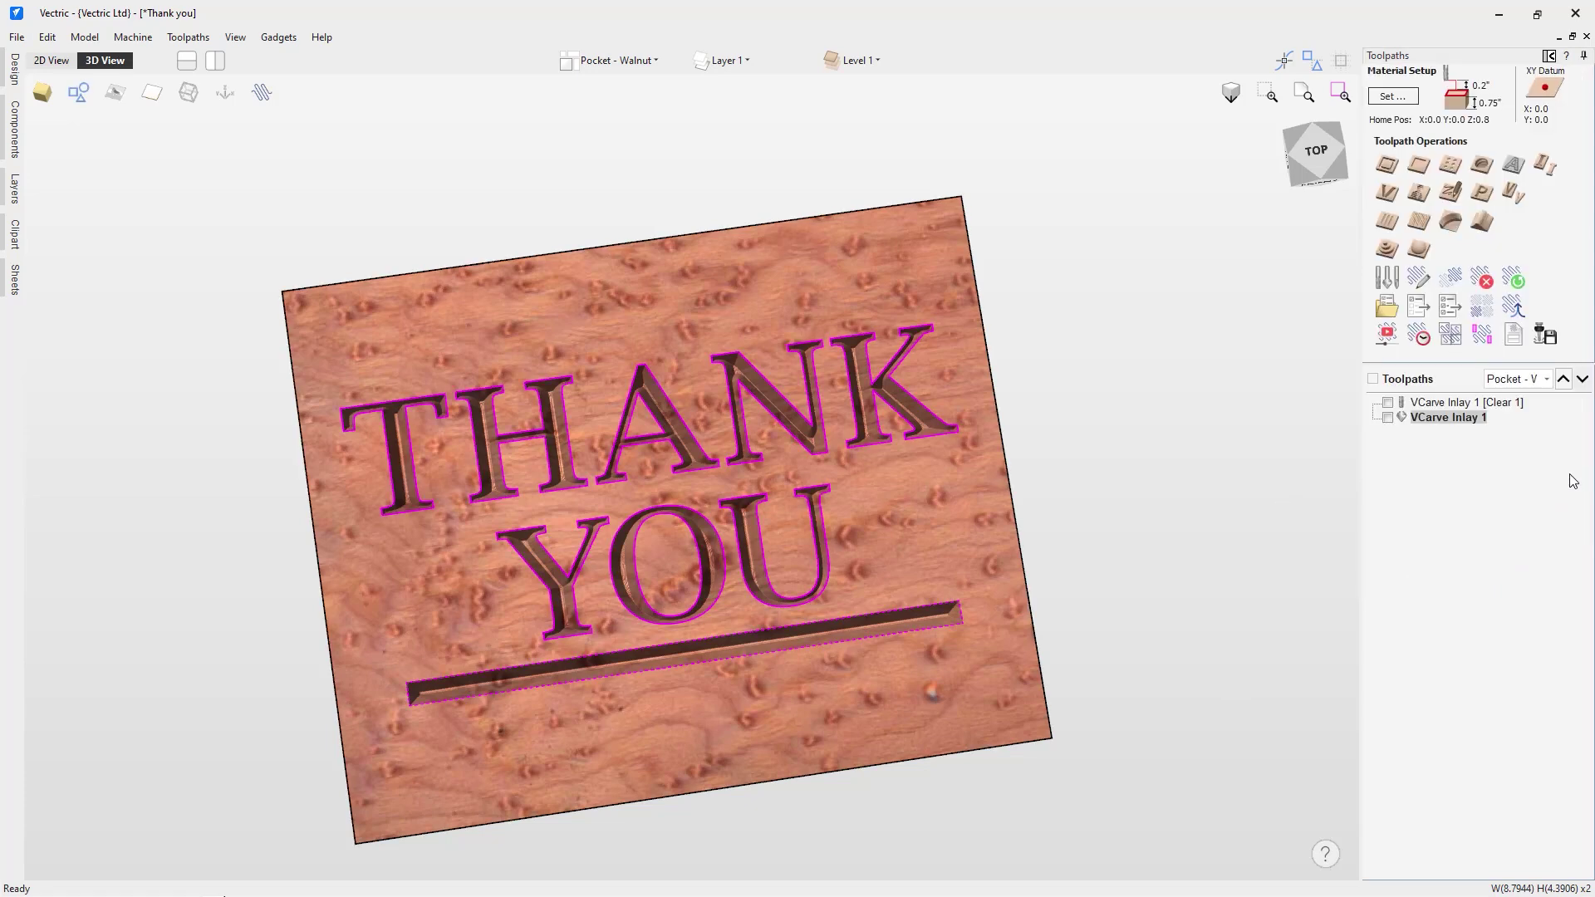
Switch to the Plug - Maple sheet and simulate the plug's clearance toolpath.
click(655, 67)
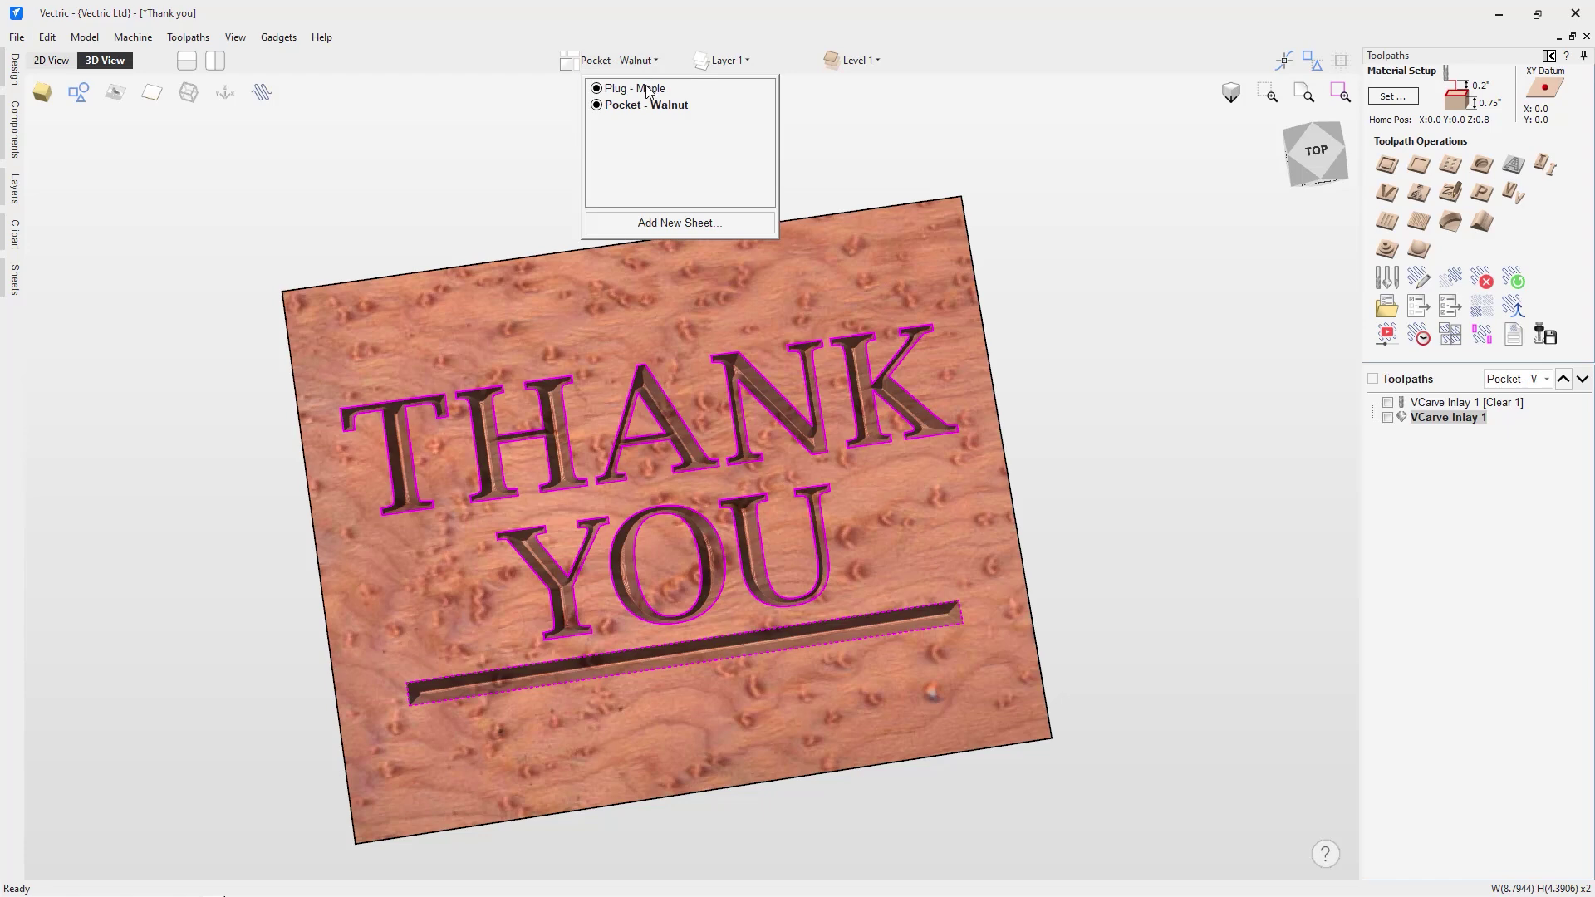
click(648, 89)
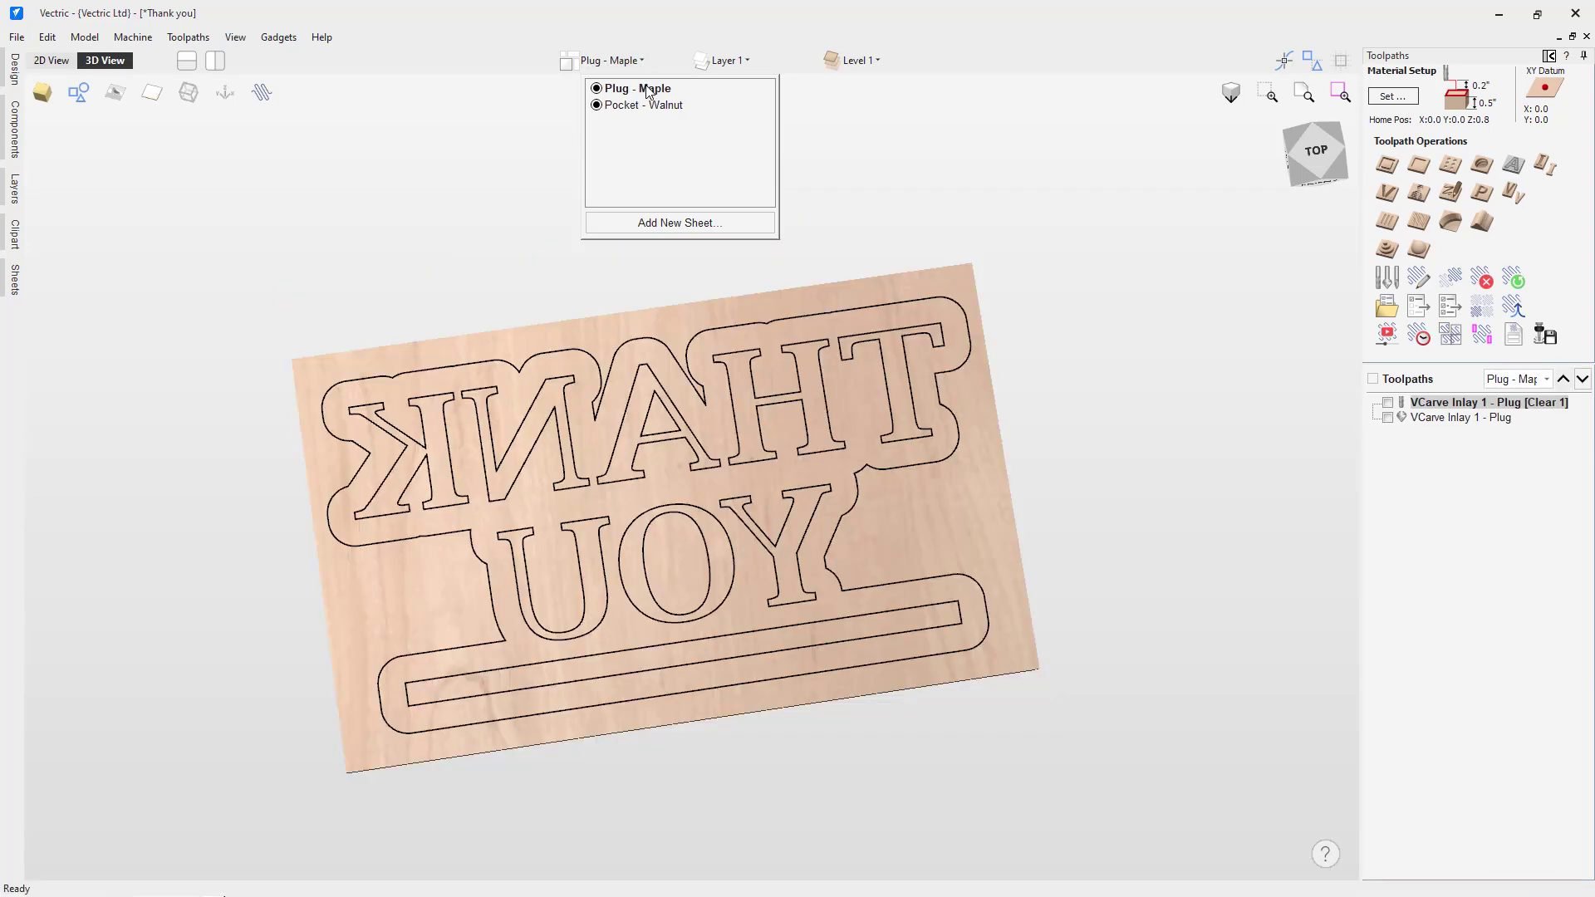
click(1432, 467)
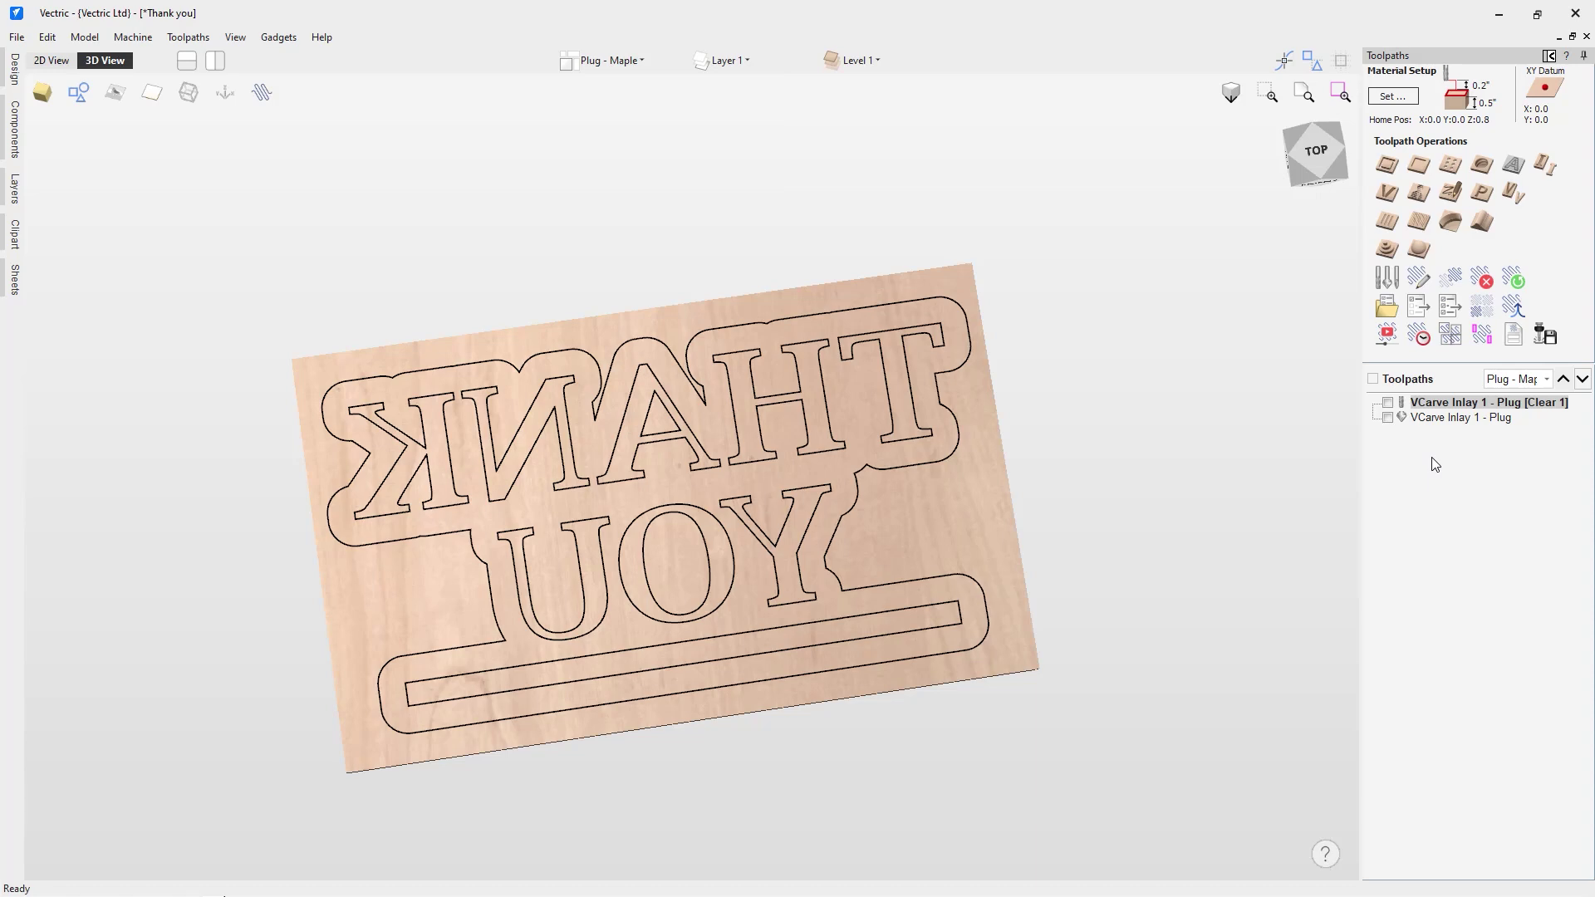
mouse_move(1429, 408)
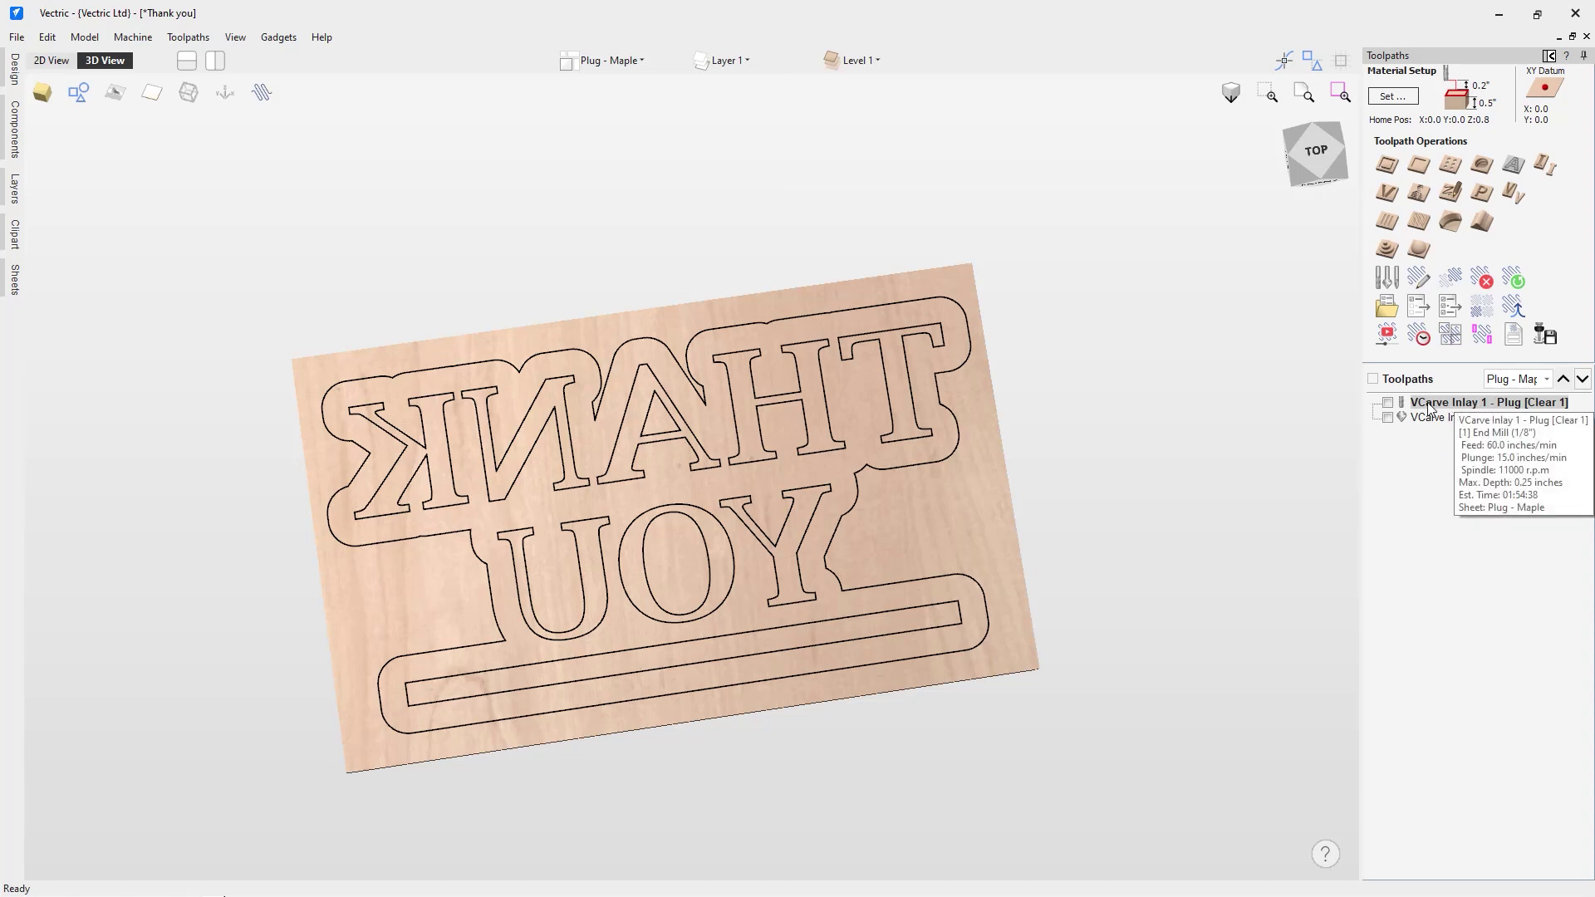
click(1387, 403)
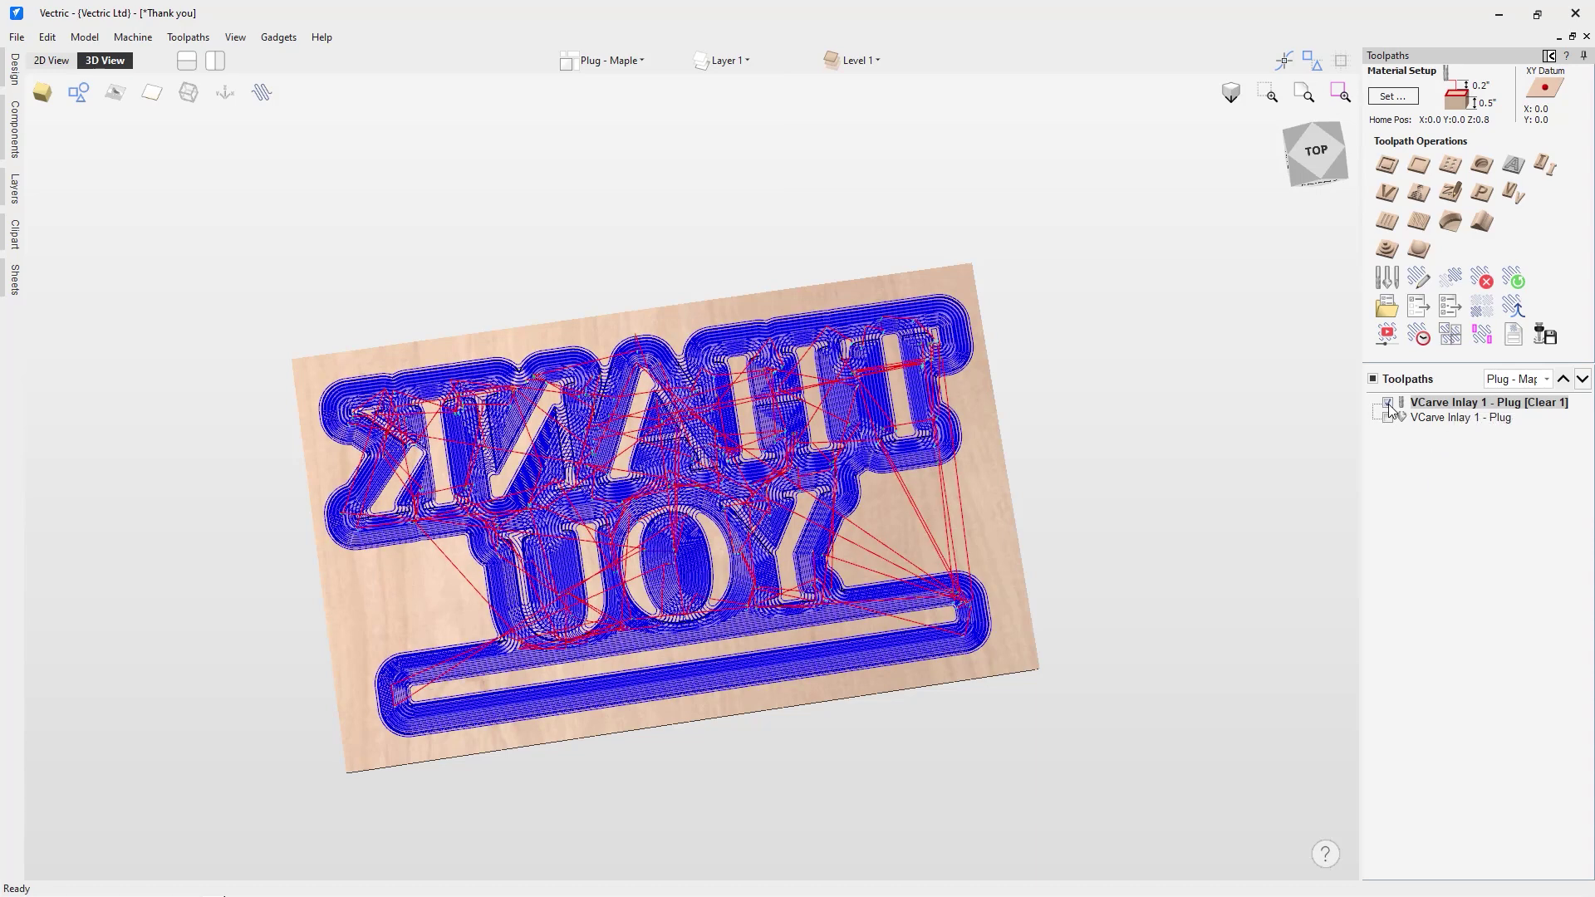
click(1401, 342)
click(1463, 378)
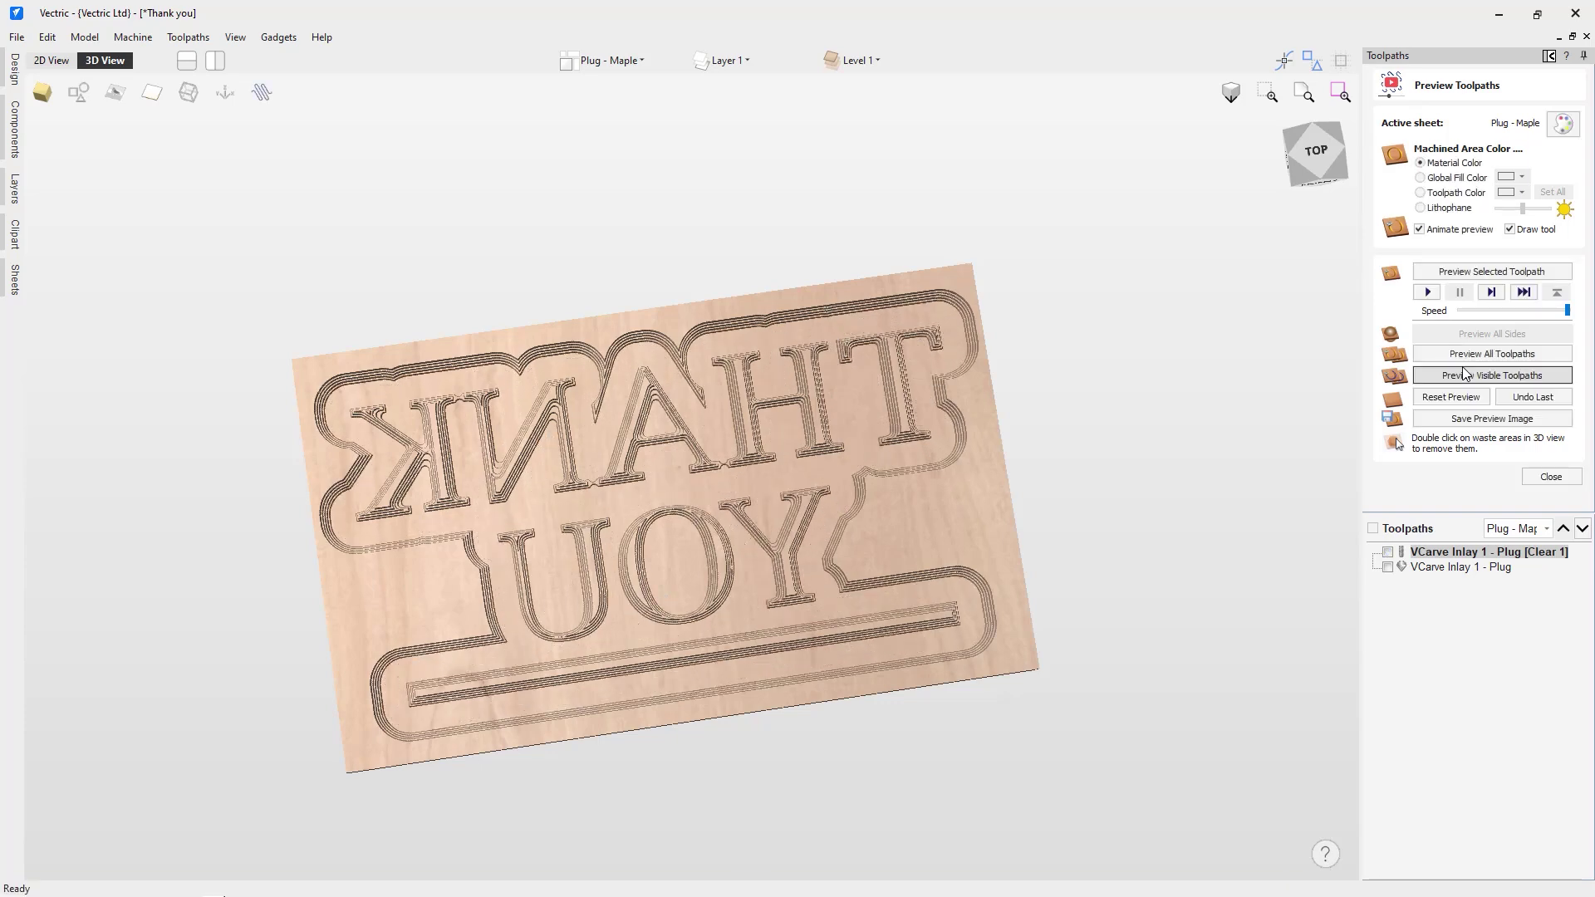
Simulate the mirrored VCarve Inlay 1 - Plug pass, then reopen its settings.
click(1386, 568)
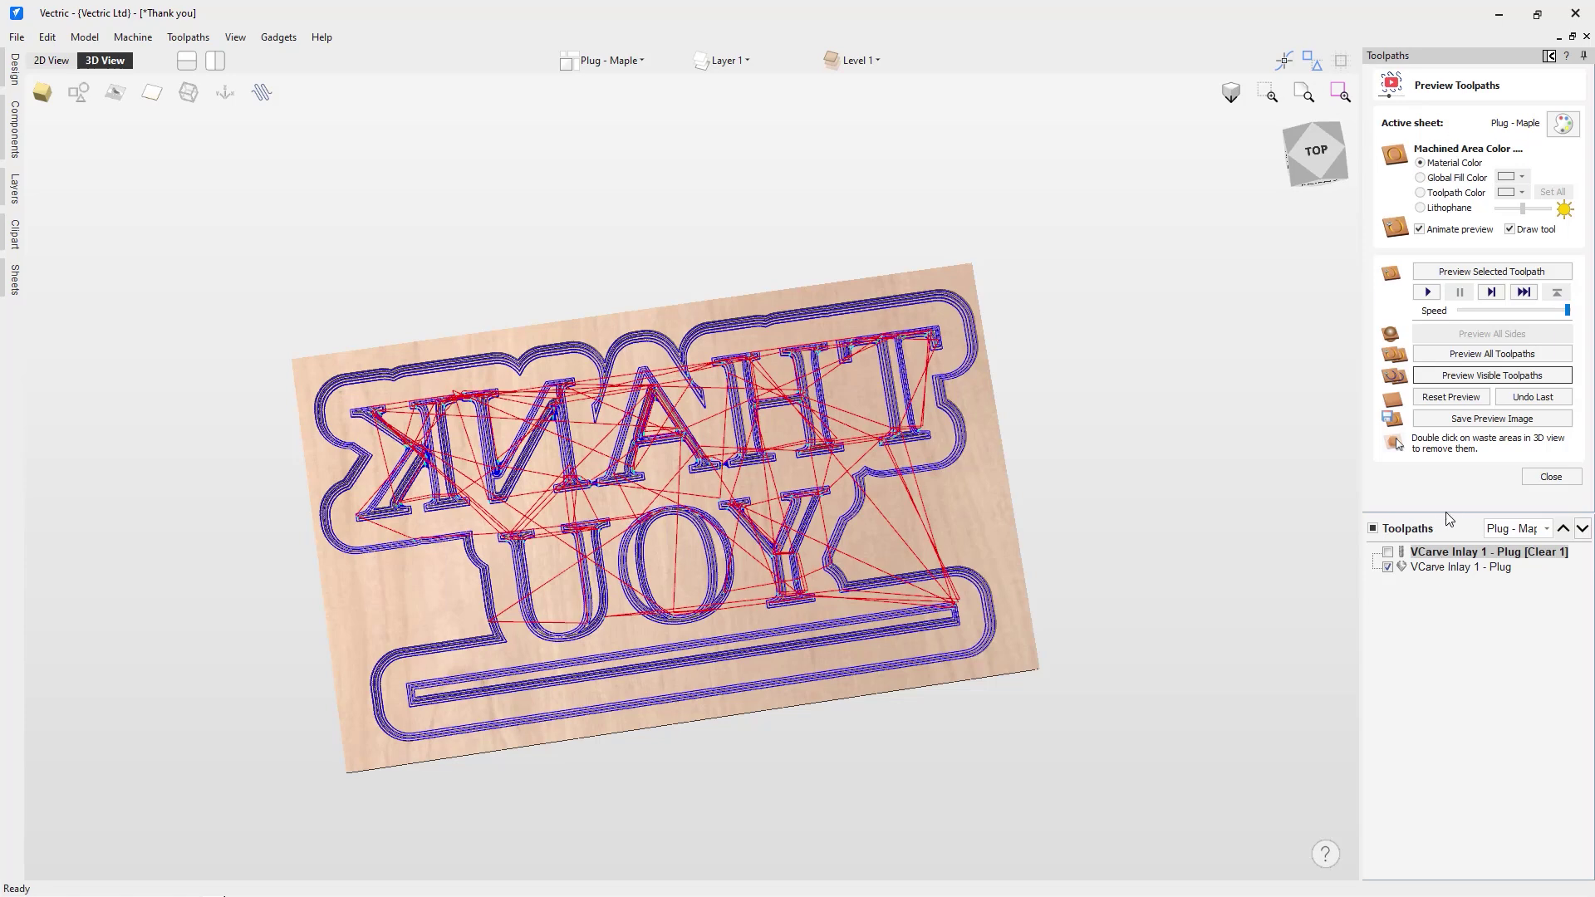
click(1471, 379)
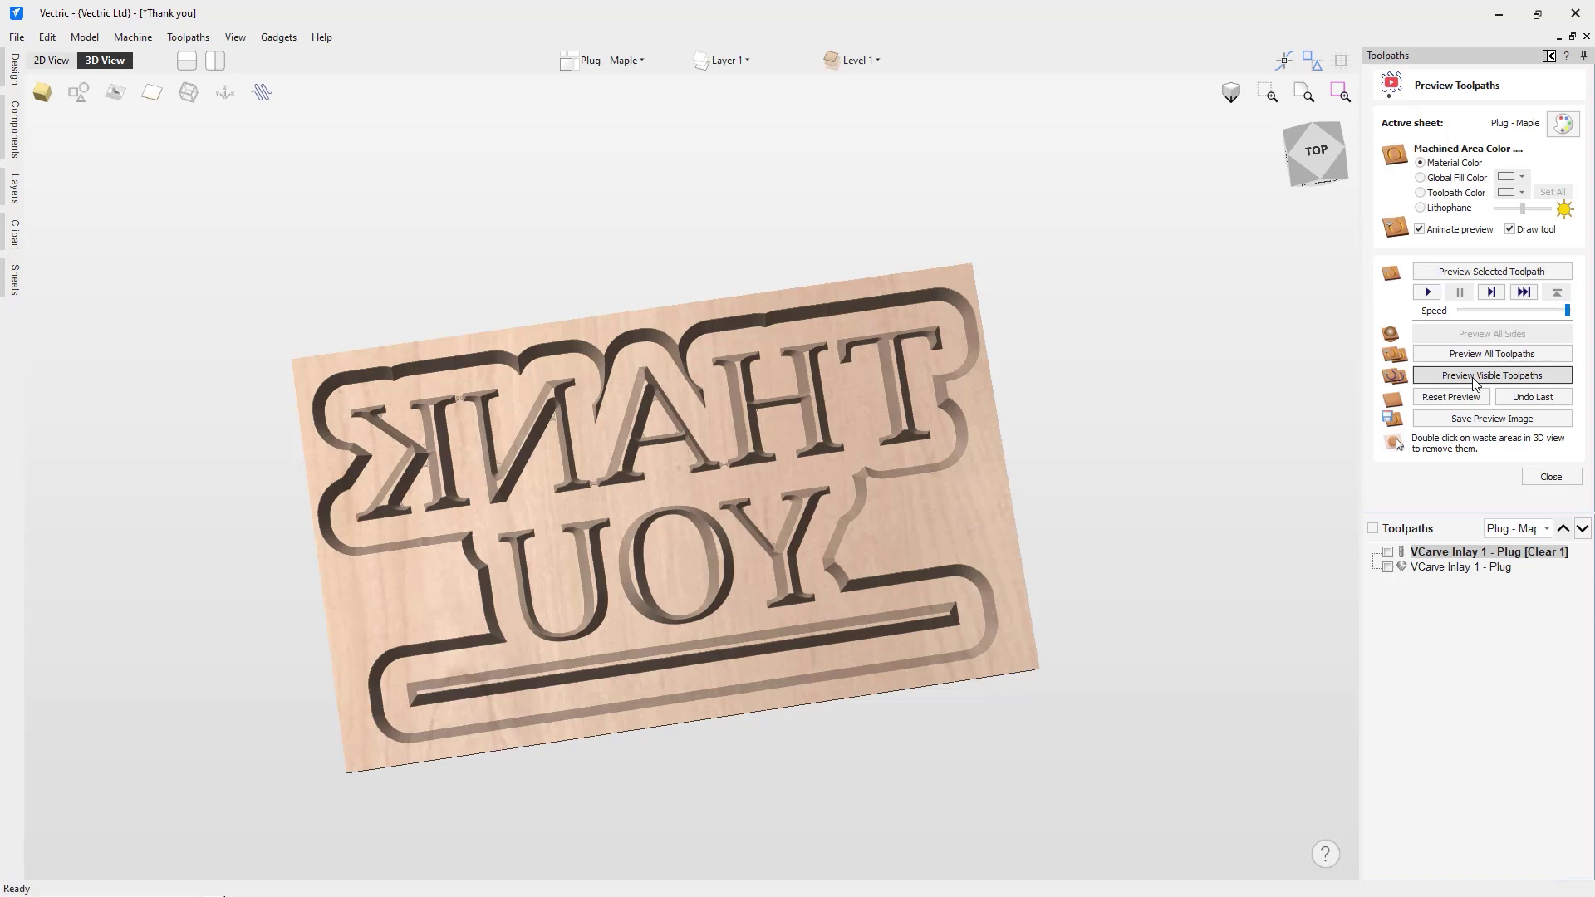
drag(756, 657, 640, 625)
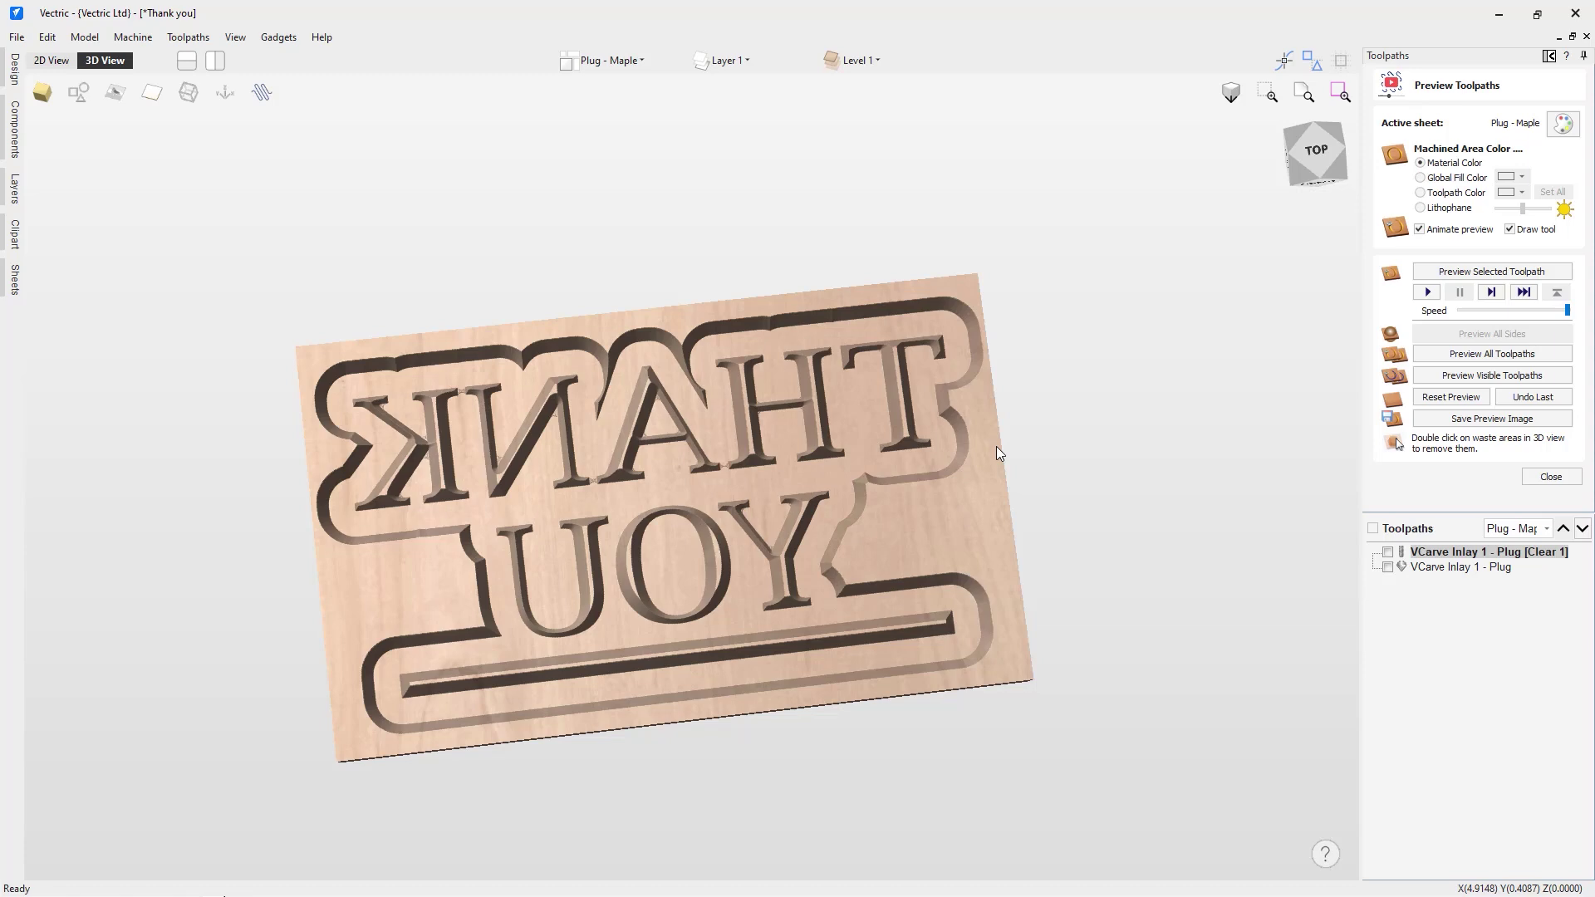
click(1550, 477)
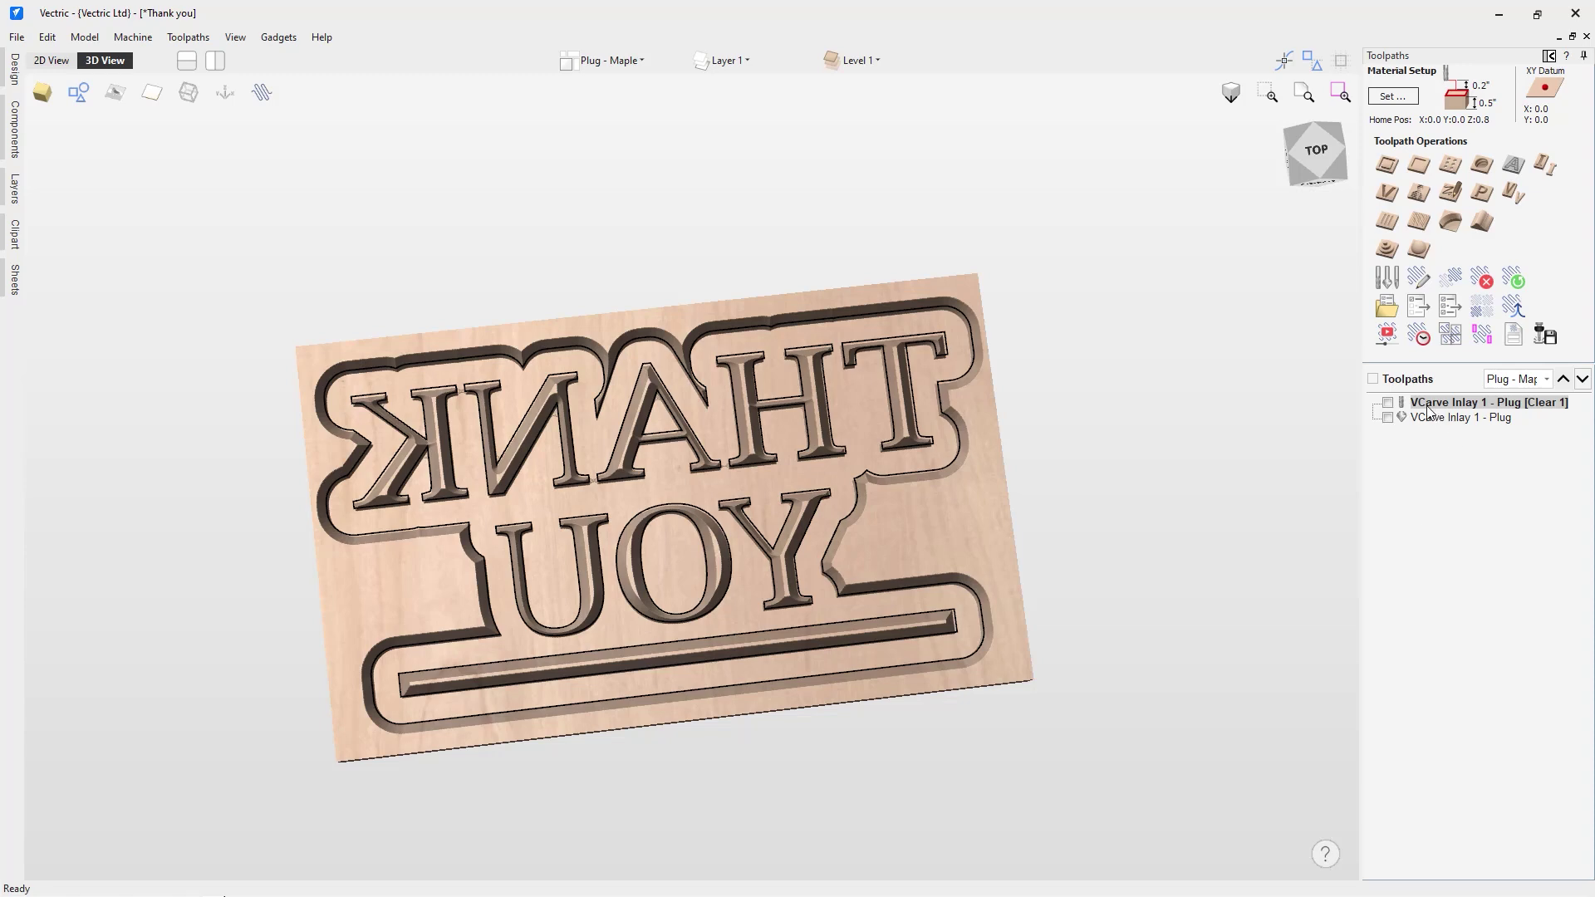
mouse_move(1430, 410)
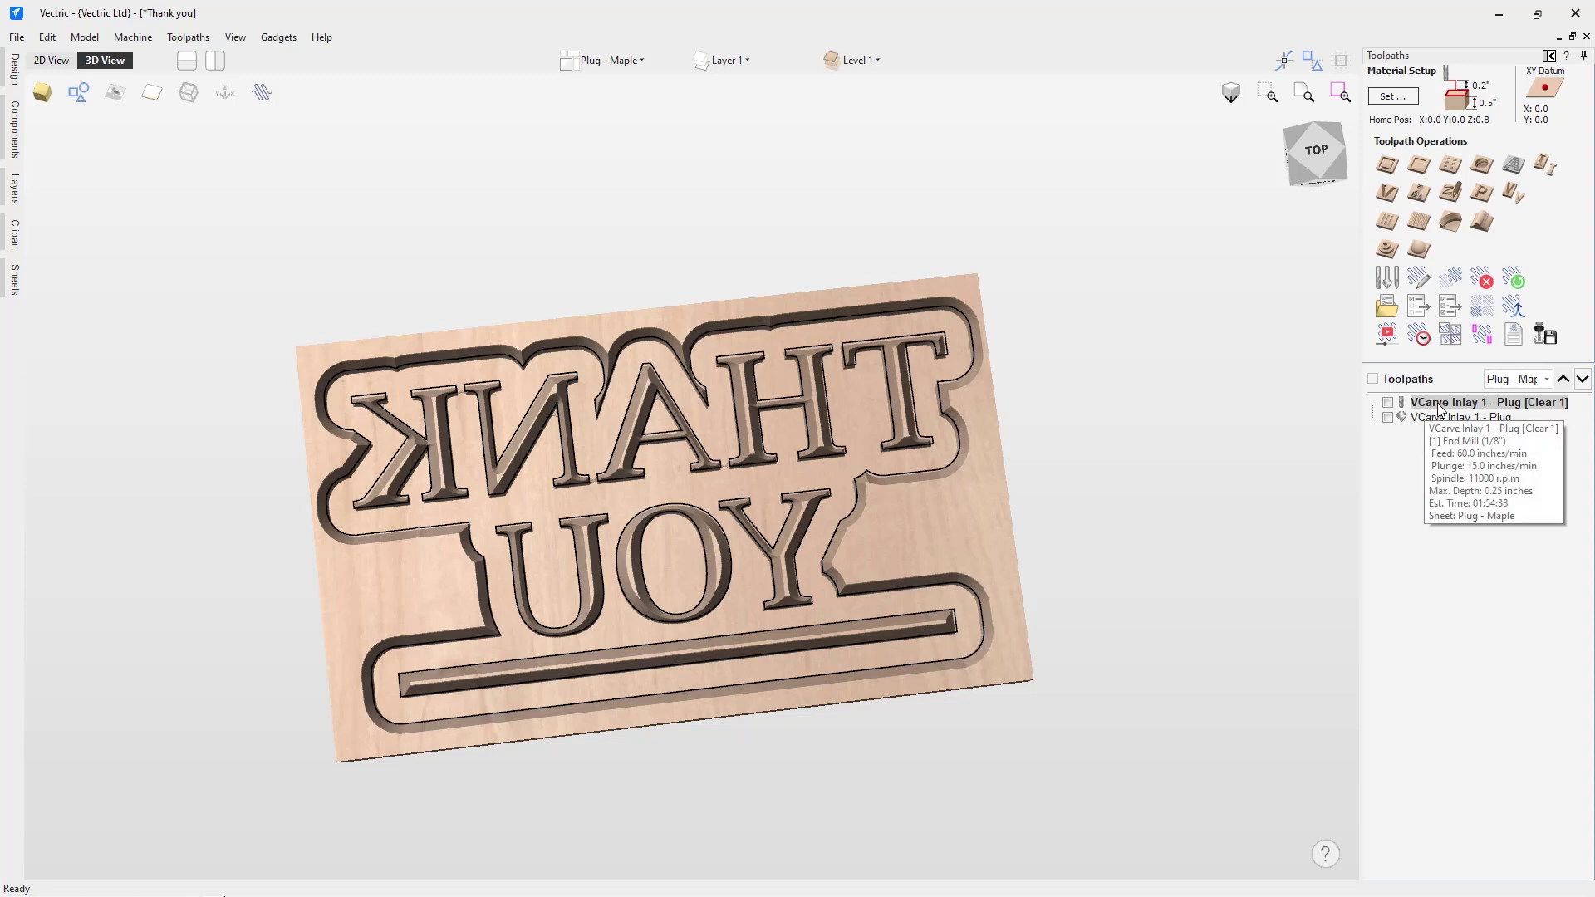
double_click(1512, 411)
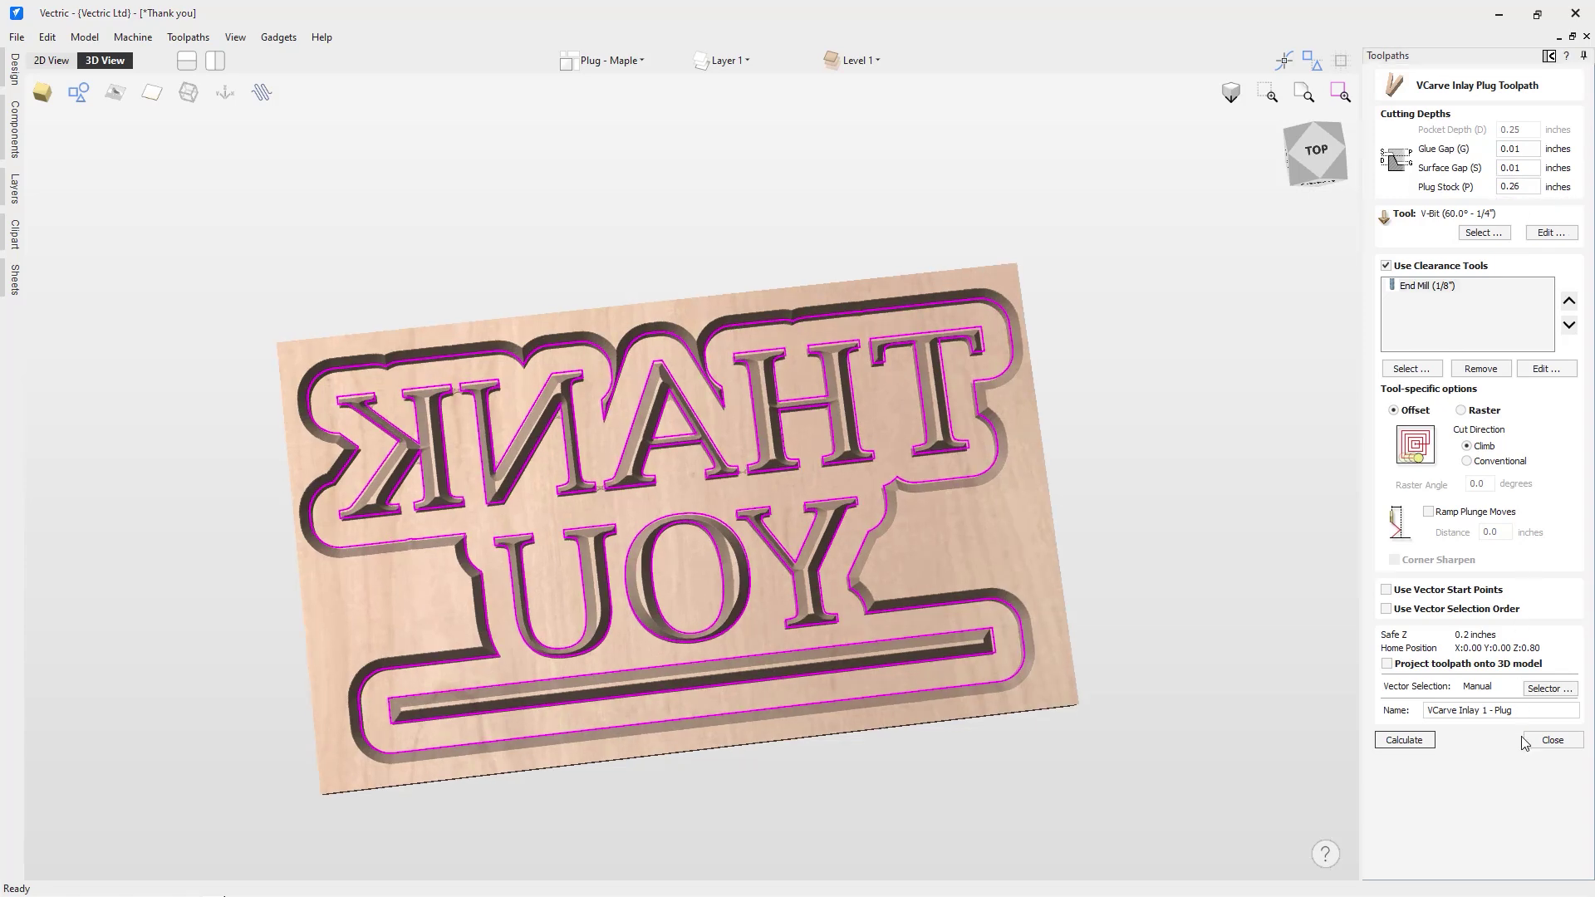
Close the VCarve Inlay Plug Toolpath form without changes.
click(1551, 739)
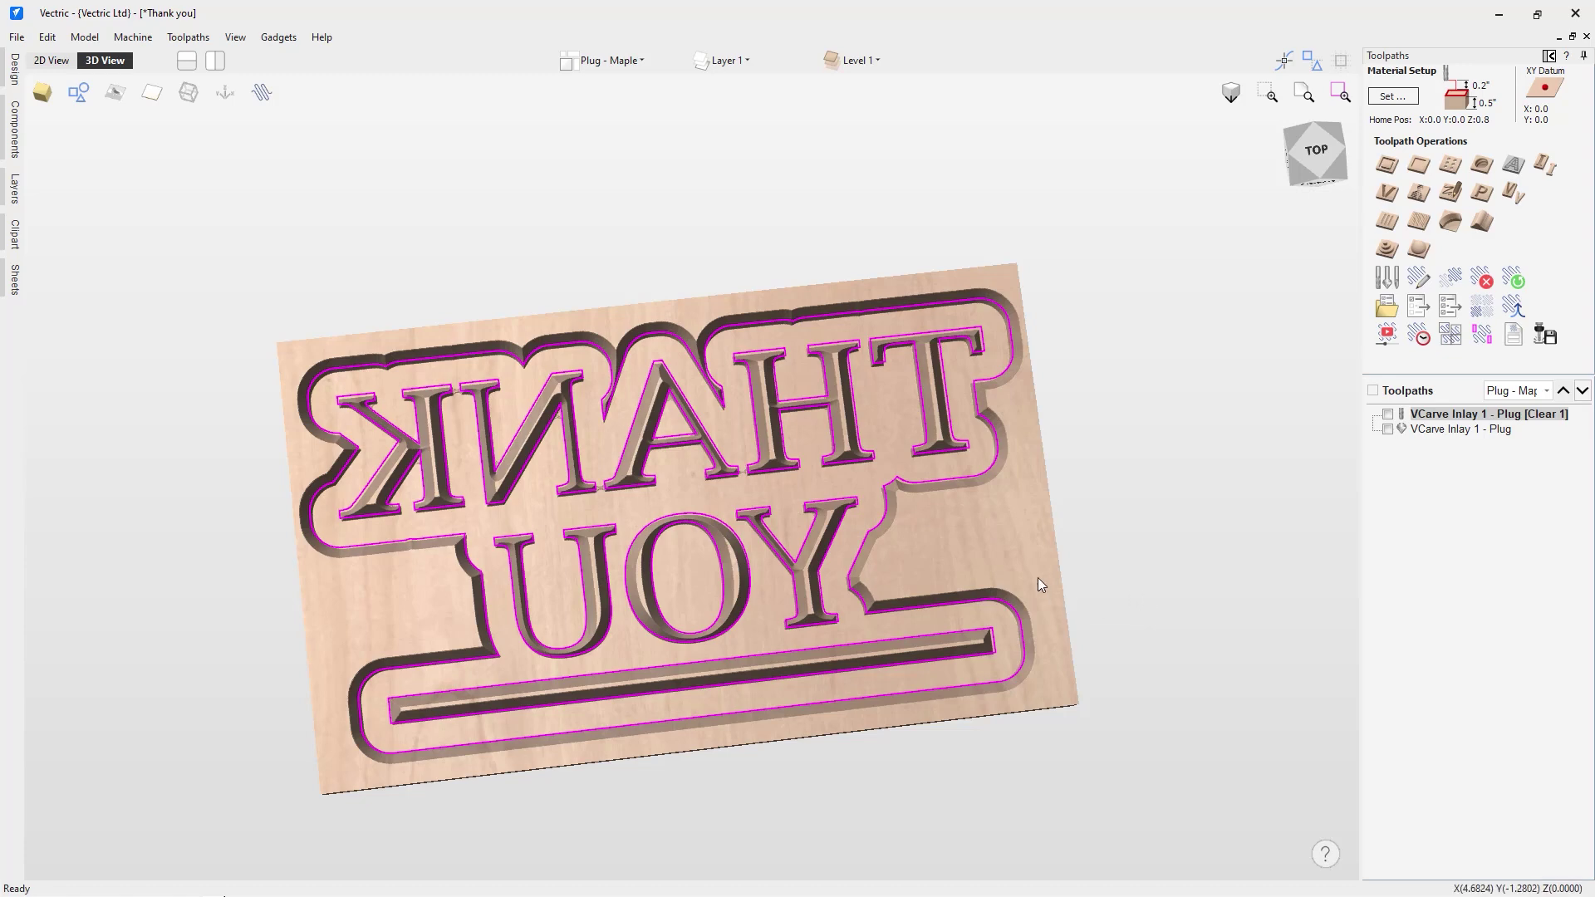
Reselect just the plug's outer boundary vector and begin a 2D Profile toolpath for it.
click(492, 641)
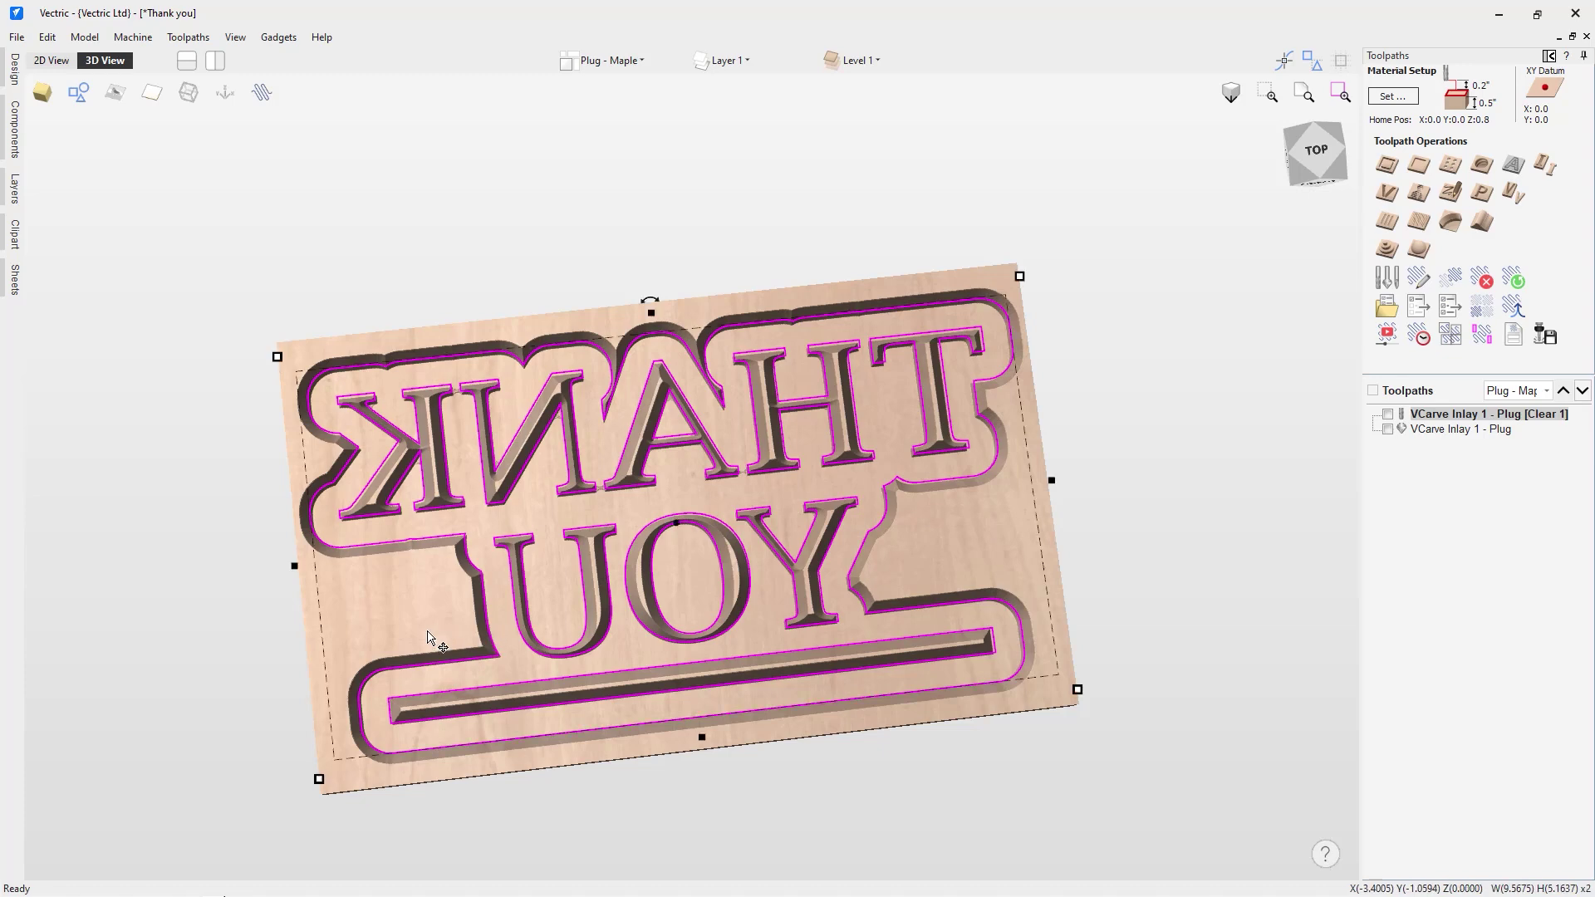
key(Delete)
click(487, 624)
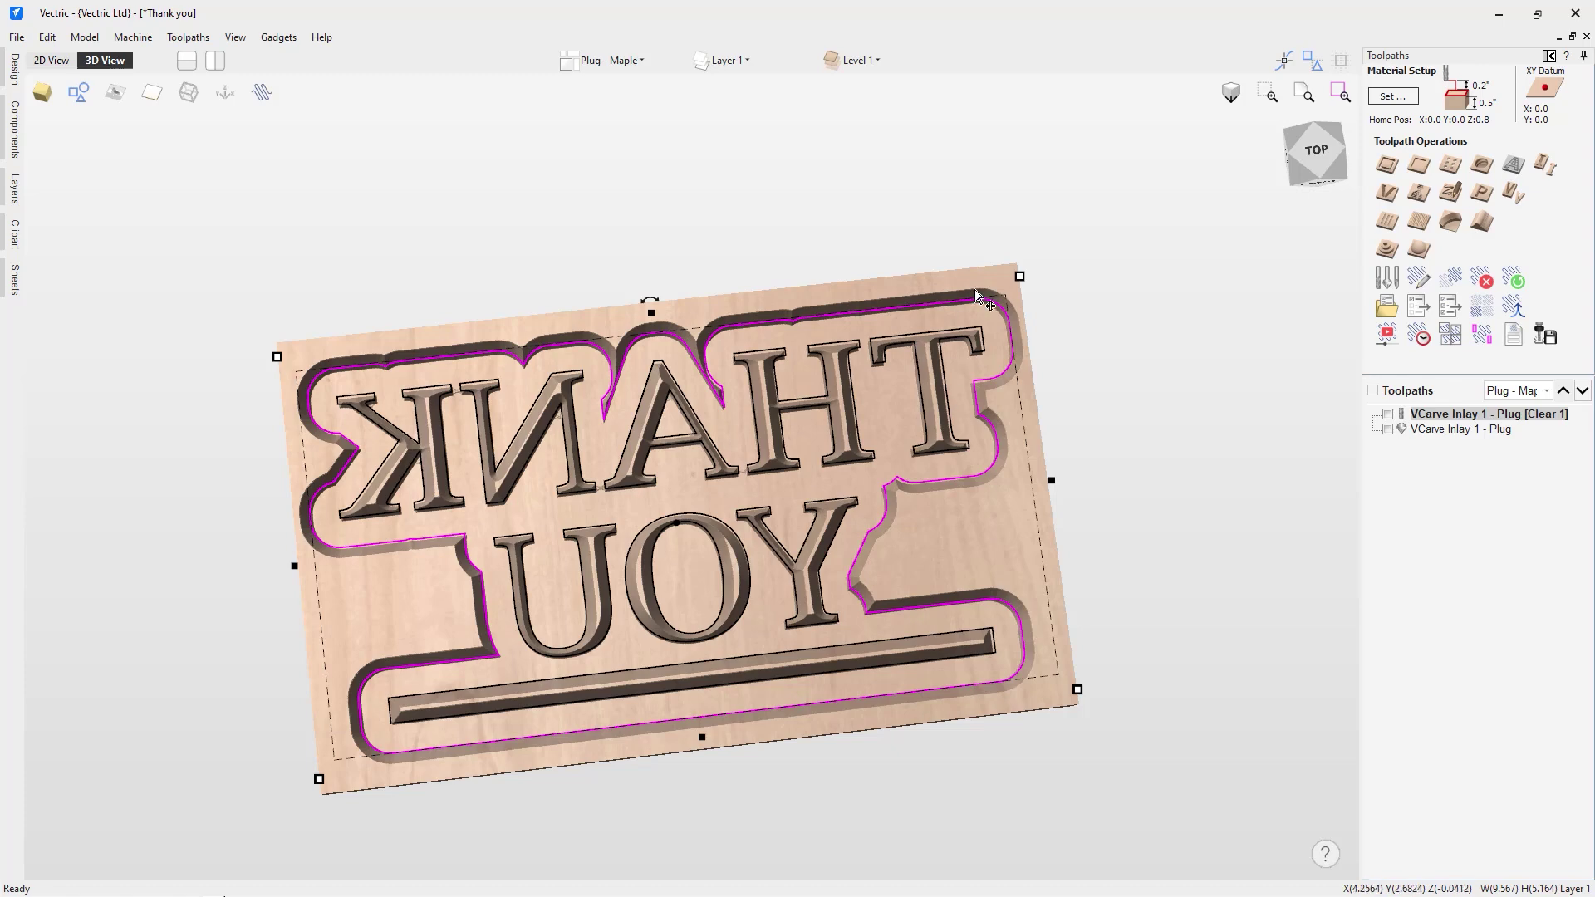
click(1387, 165)
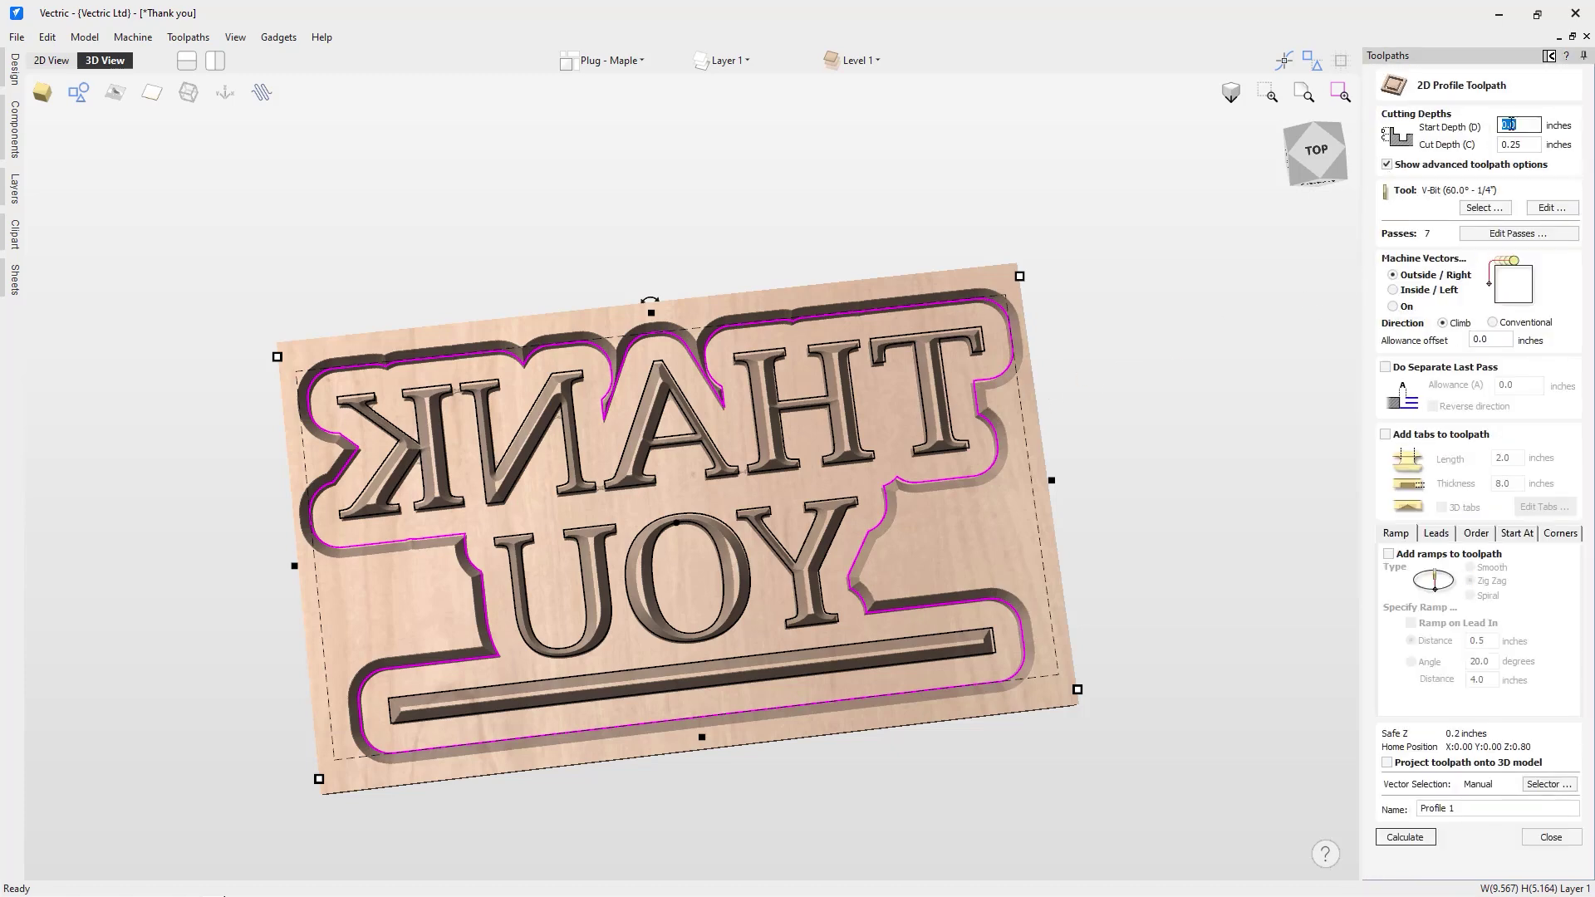
Set the profile cut depth to 0.5 in and use the 1/8" end mill.
double_click(1528, 144)
text(2)
key(BackSpace)
text(0.5)
click(1484, 207)
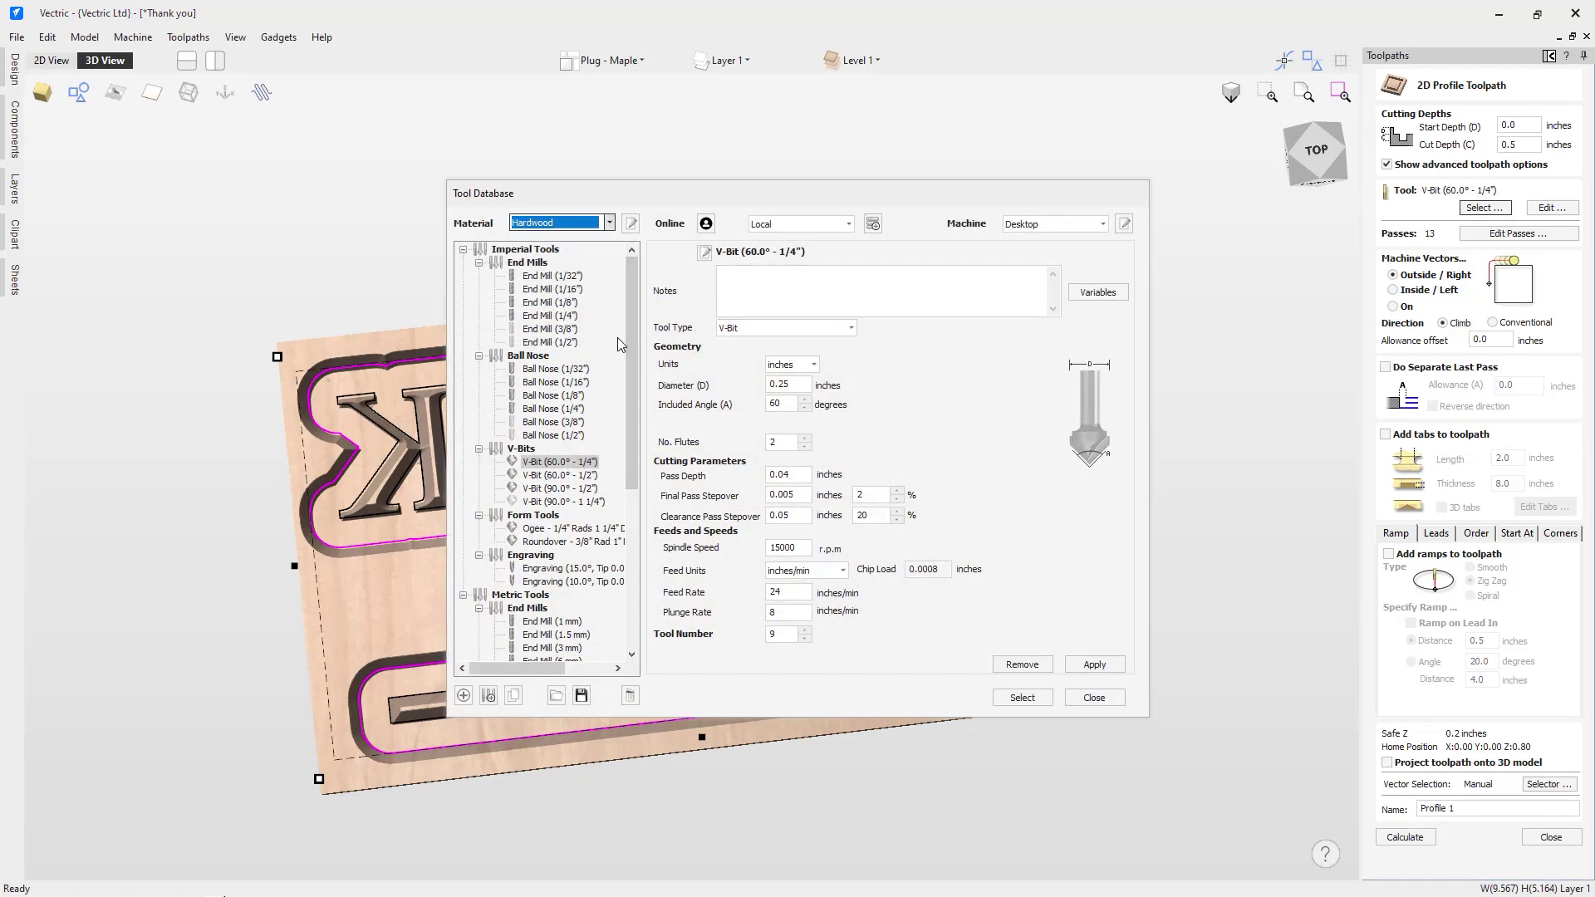
click(568, 302)
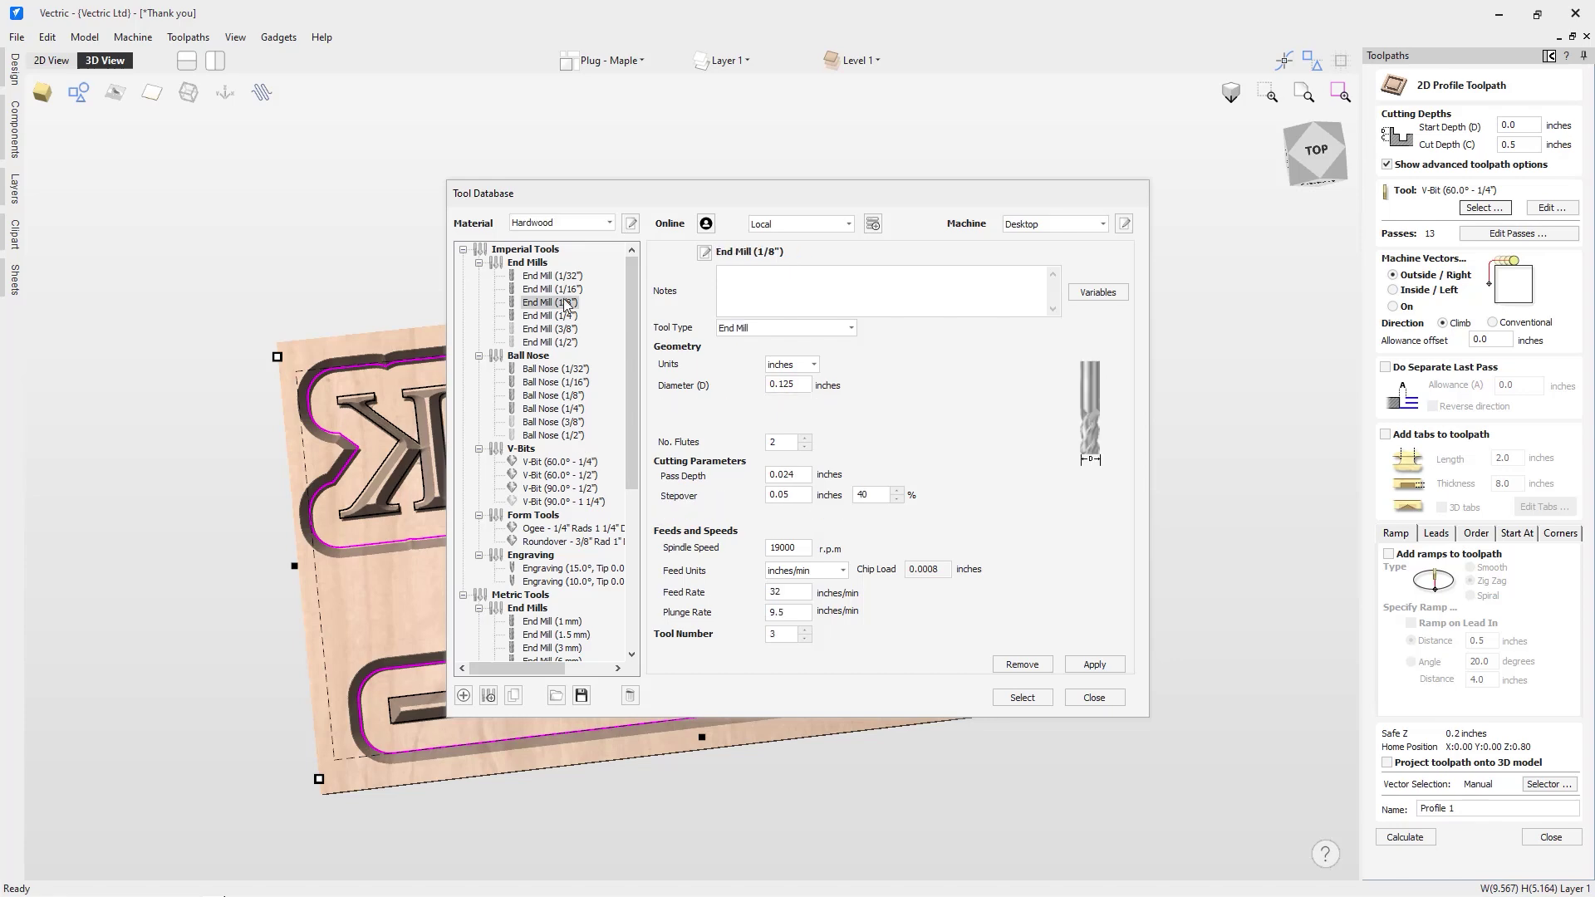
click(1030, 699)
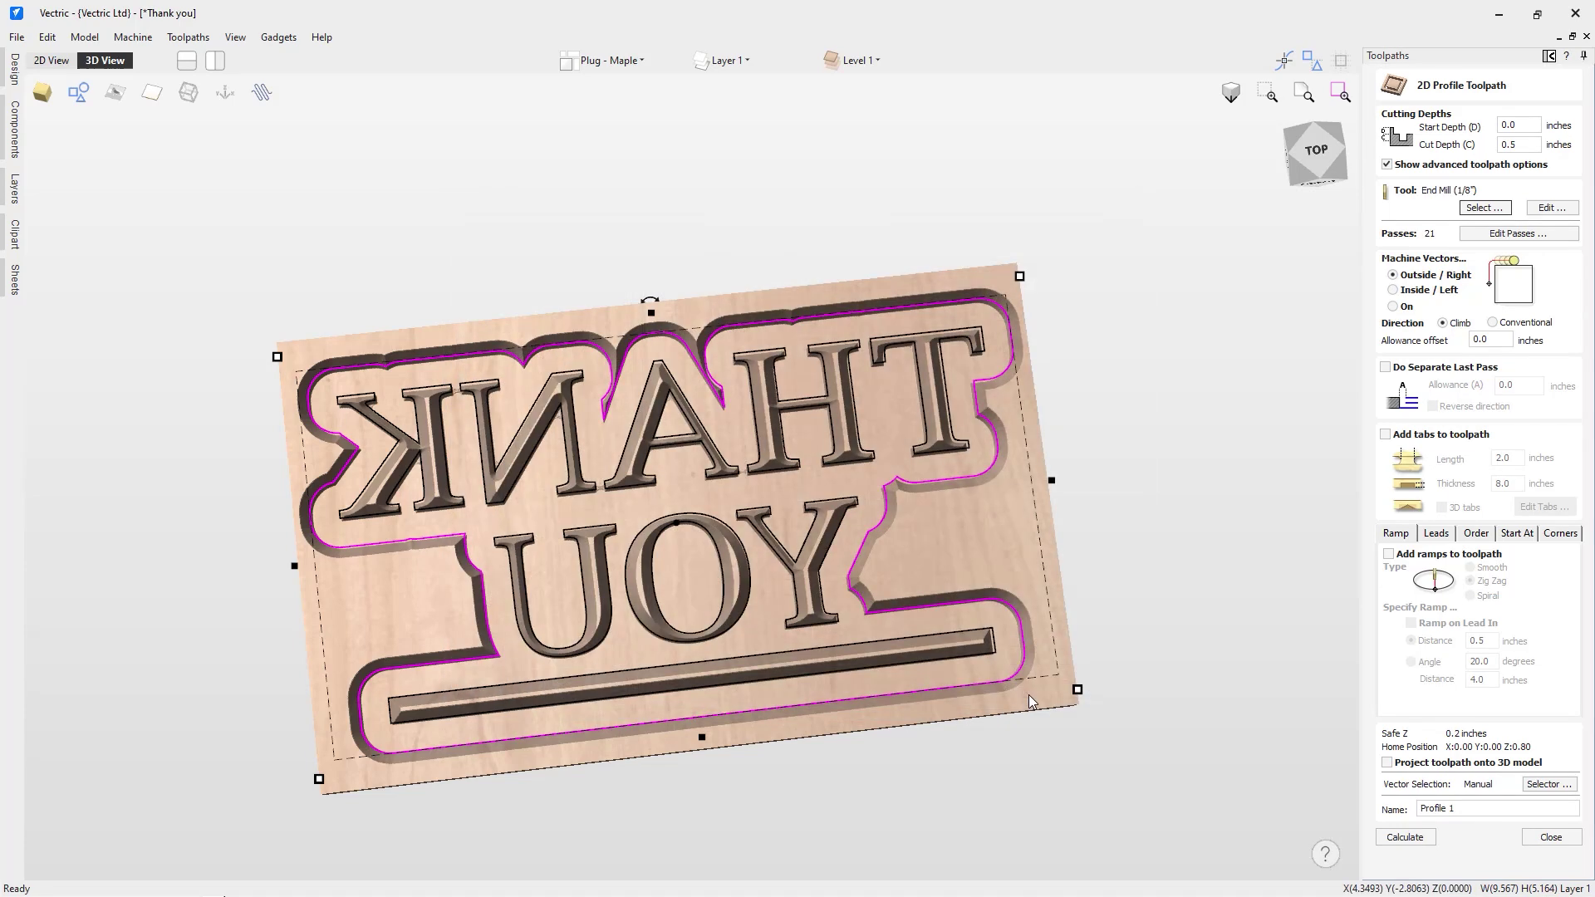
Cut on the outline, name the toolpath Cutout and calculate it.
click(1394, 308)
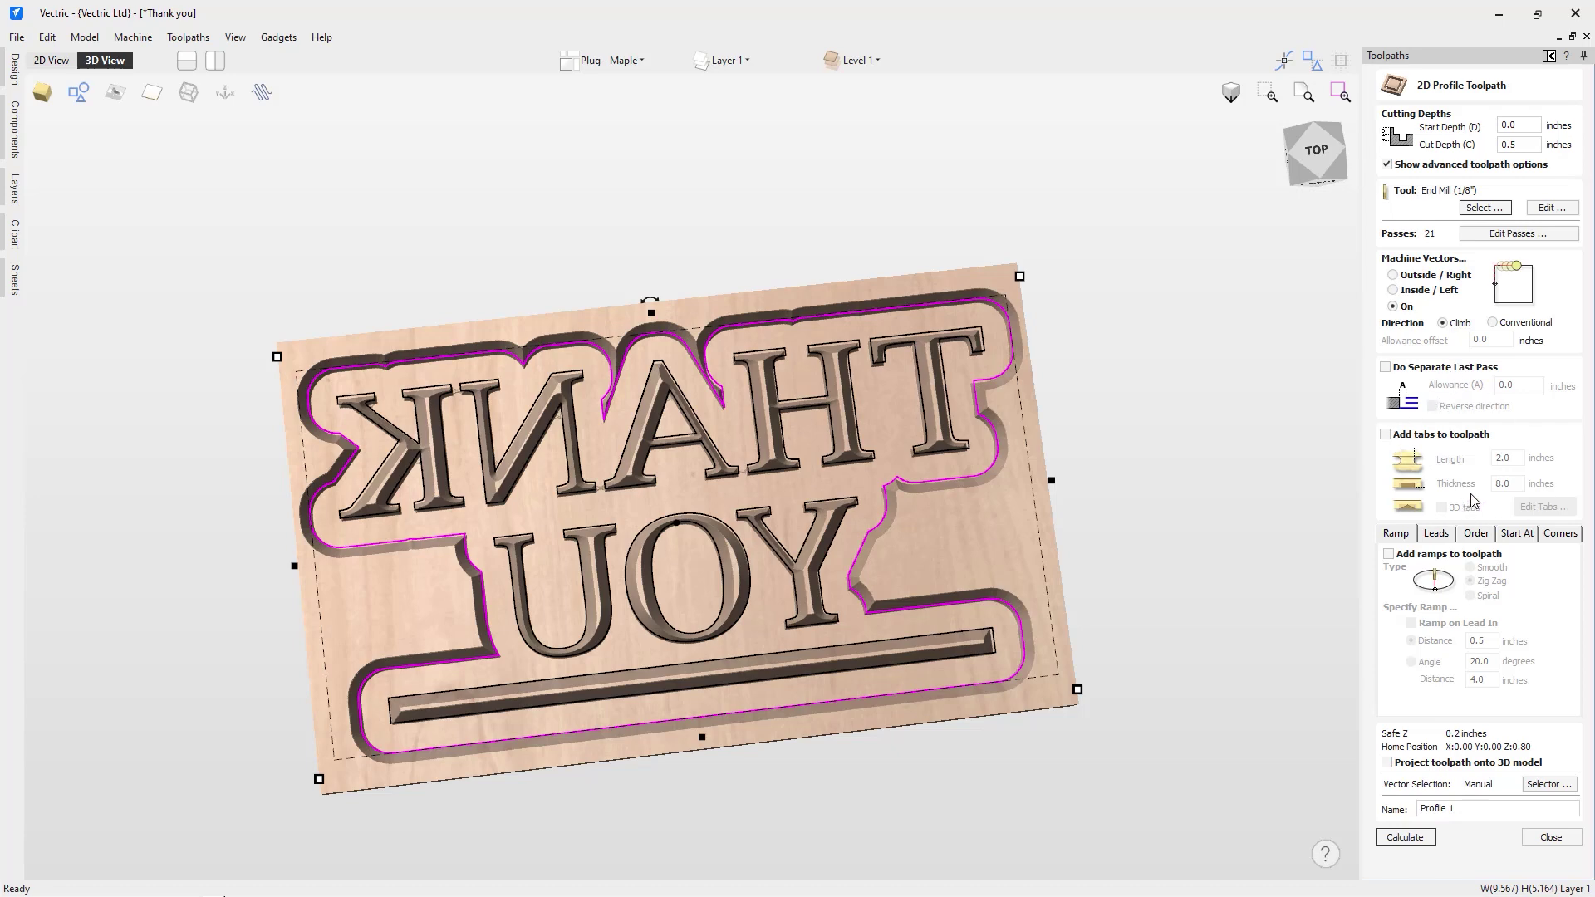
click(1453, 812)
drag(1454, 812, 1383, 789)
text(Cutout)
click(1414, 838)
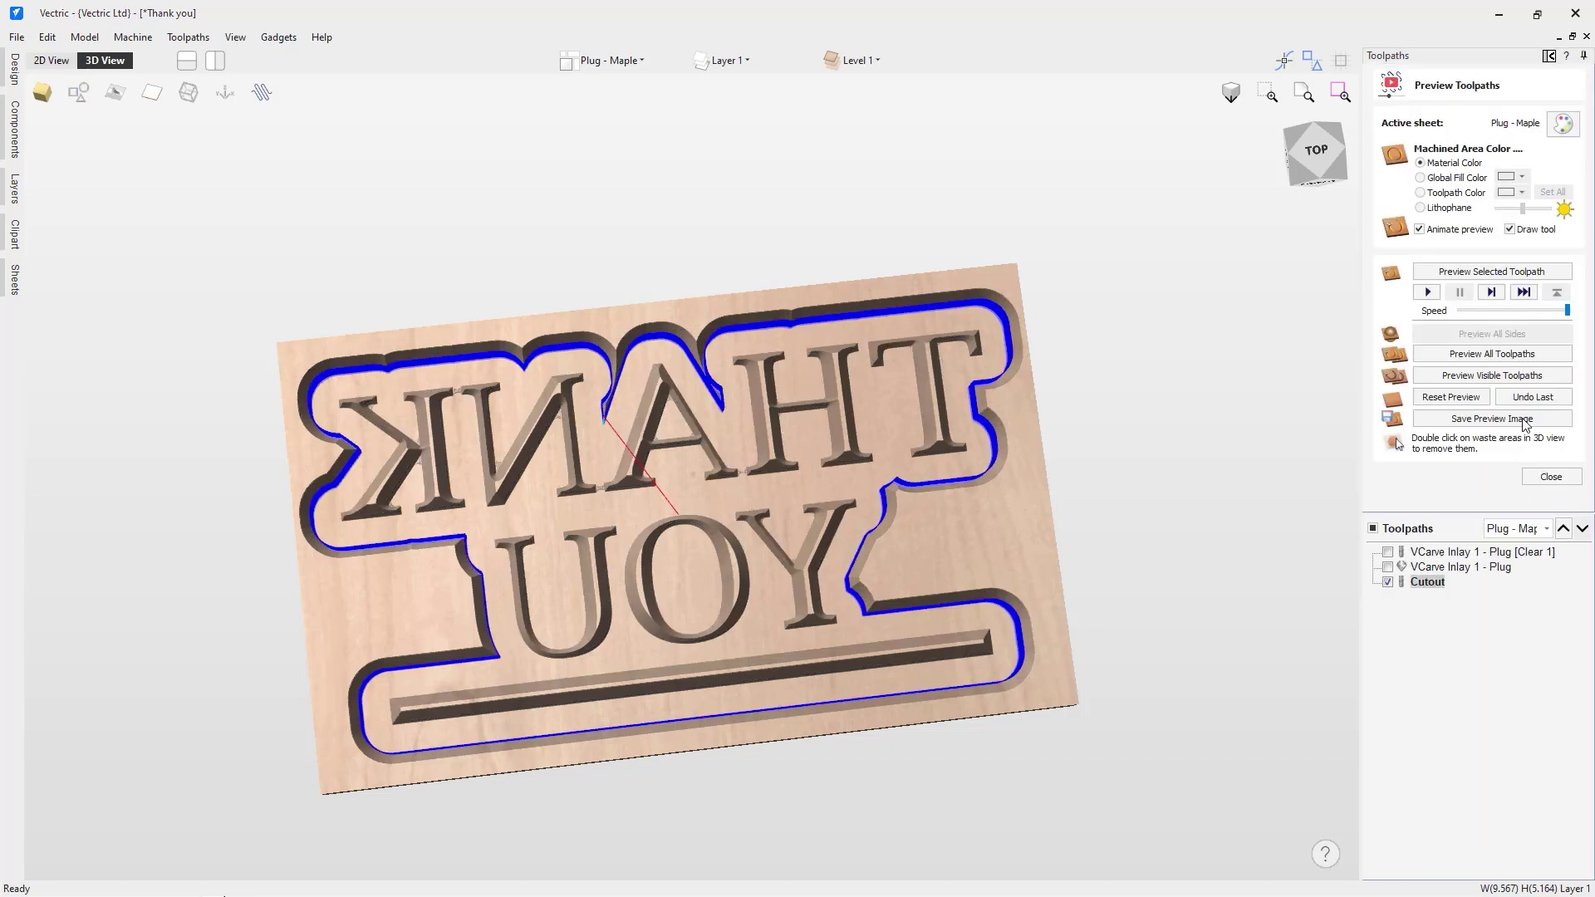
Simulate the toolpaths, remove the waste around the plug, and tilt the view to inspect it.
click(1512, 377)
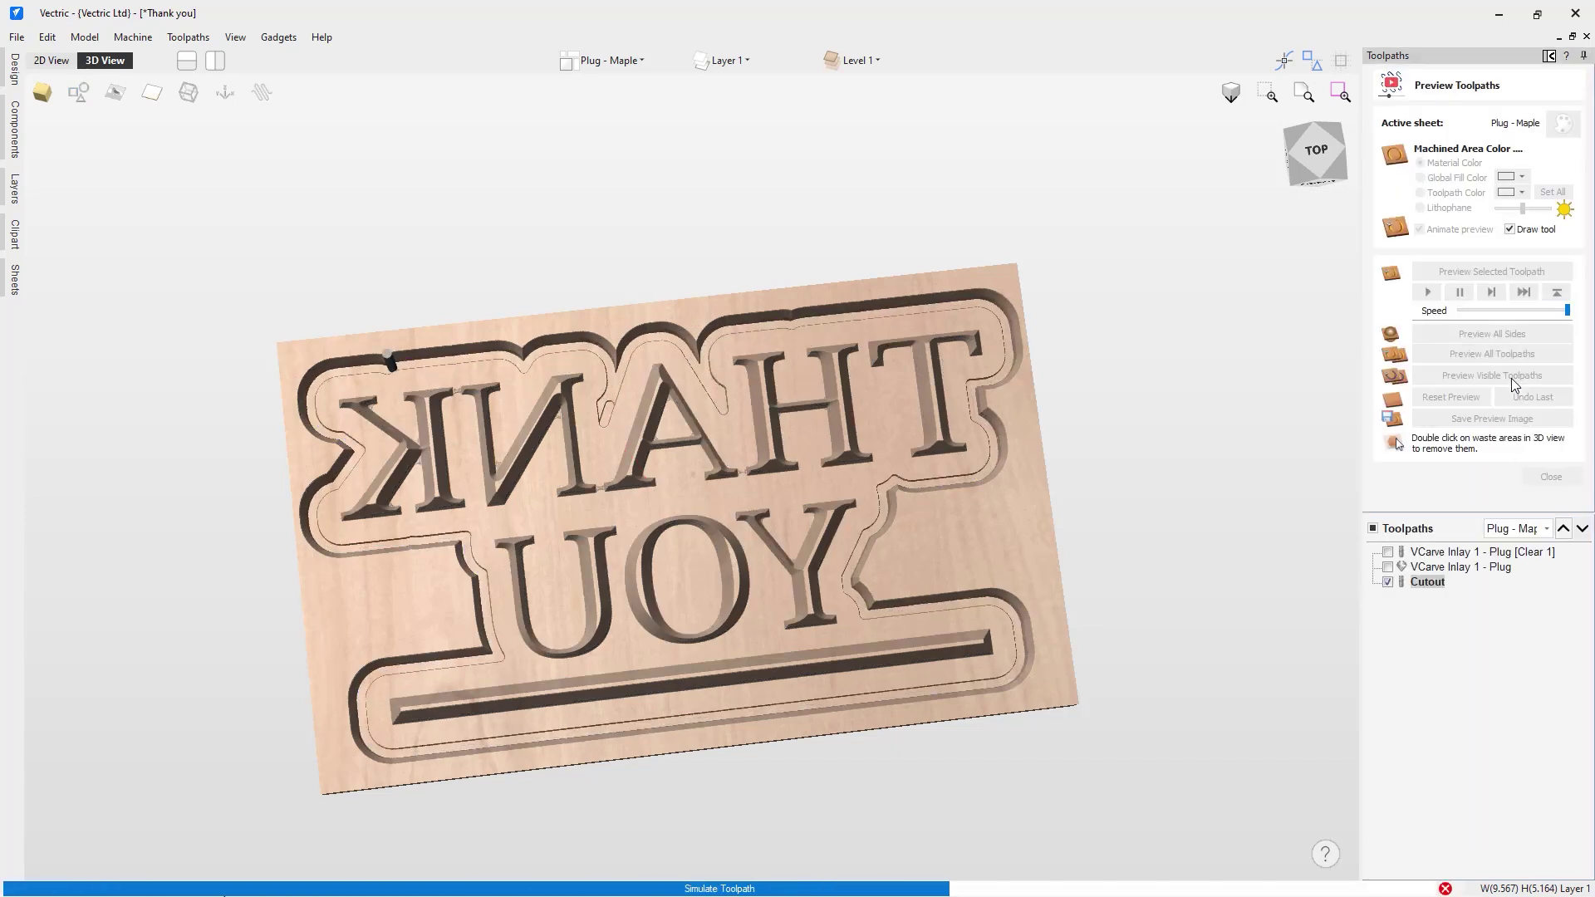
double_click(1022, 535)
drag(719, 698, 857, 514)
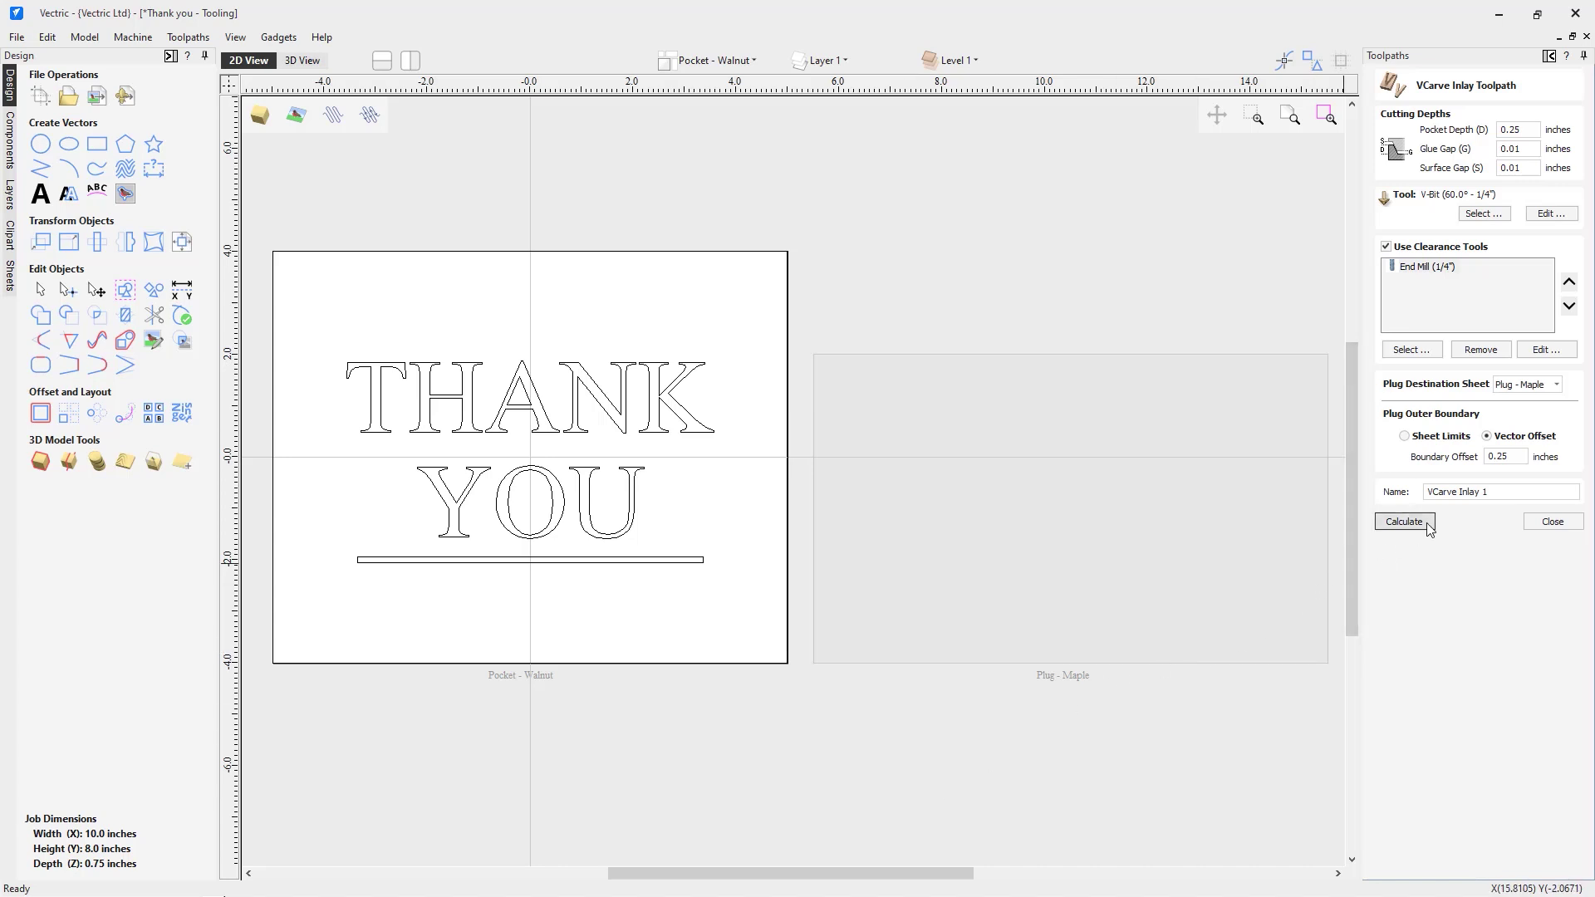
Box-select the THANK YOU lettering and bar, then calculate the VCarve Inlay pocket toolpaths.
drag(314, 330, 724, 601)
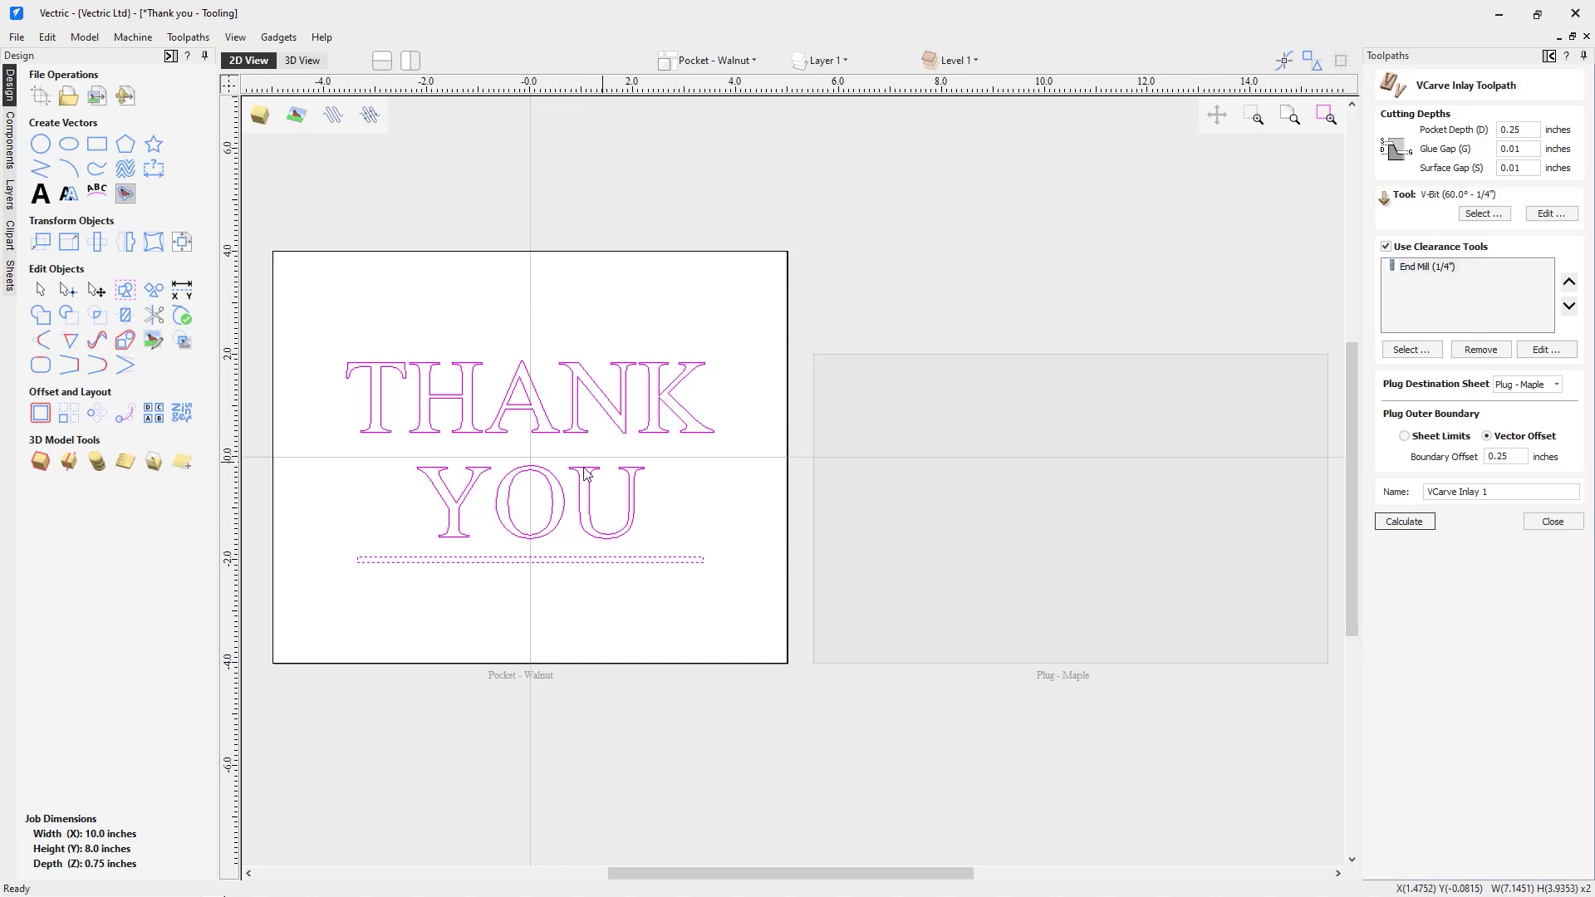
click(1422, 523)
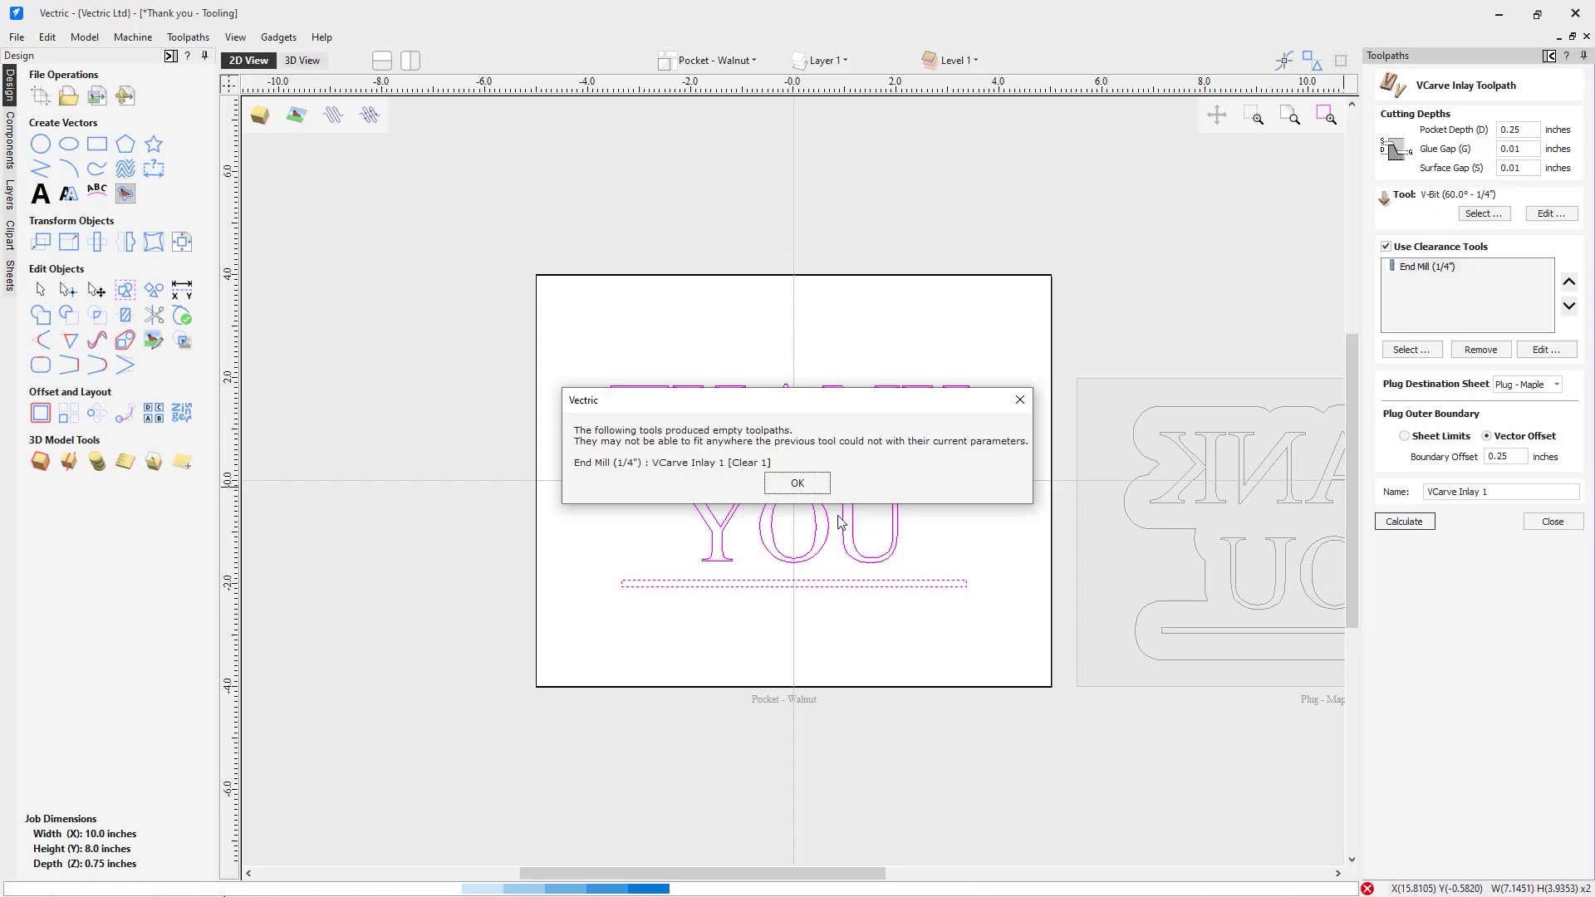
Dismiss the warning and preview only VCarve Inlay 1 [Clear 1], orbiting to inspect the uncut walnut.
click(796, 482)
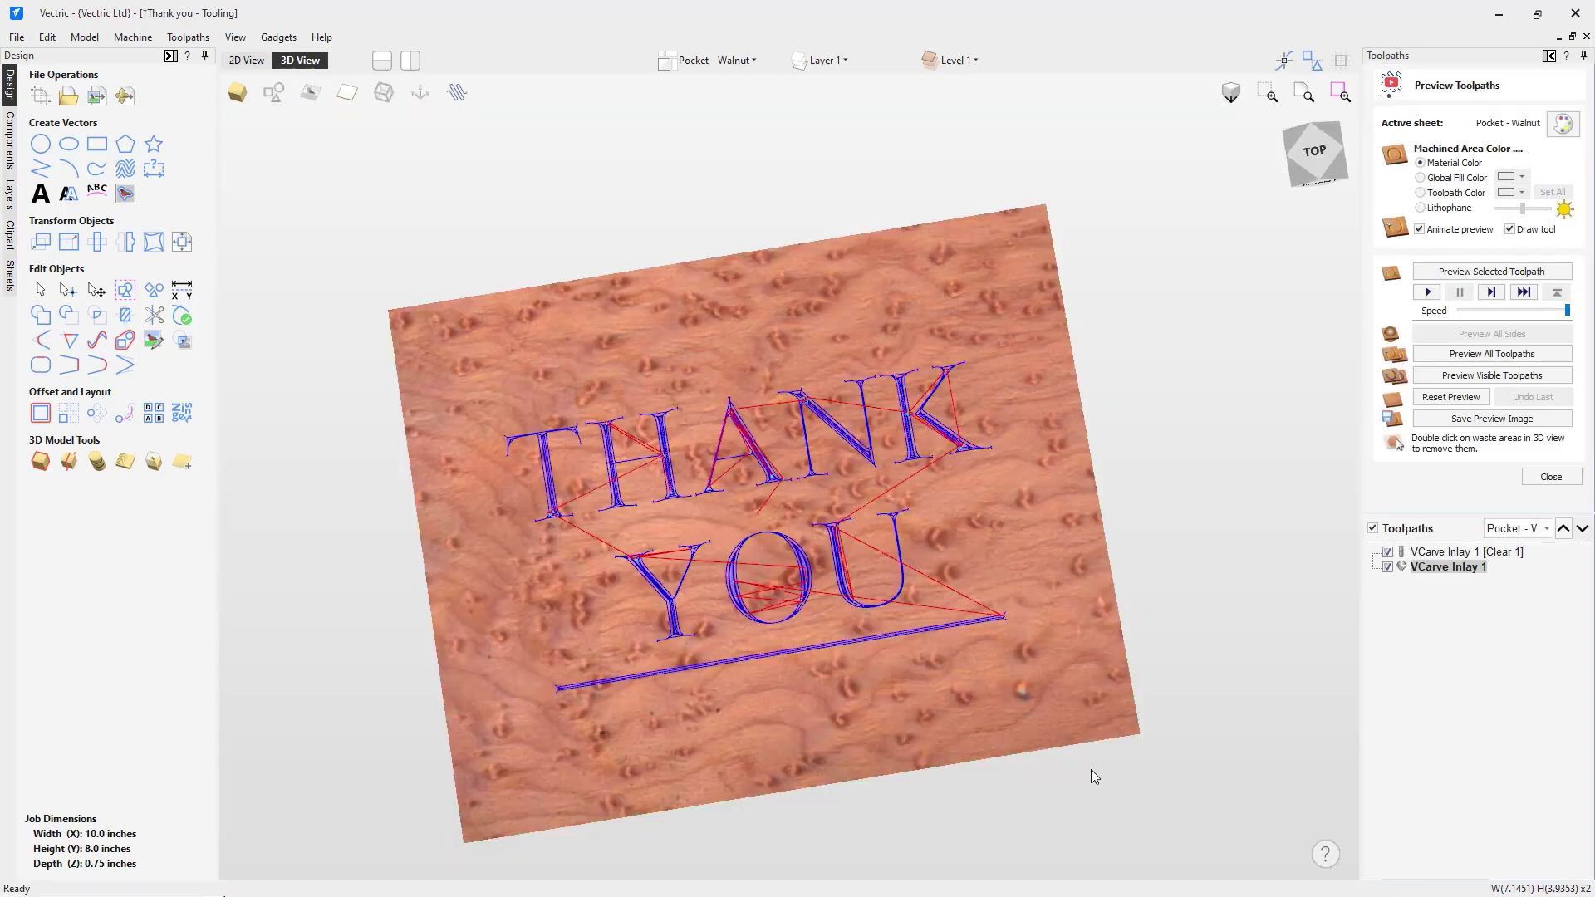
click(1387, 567)
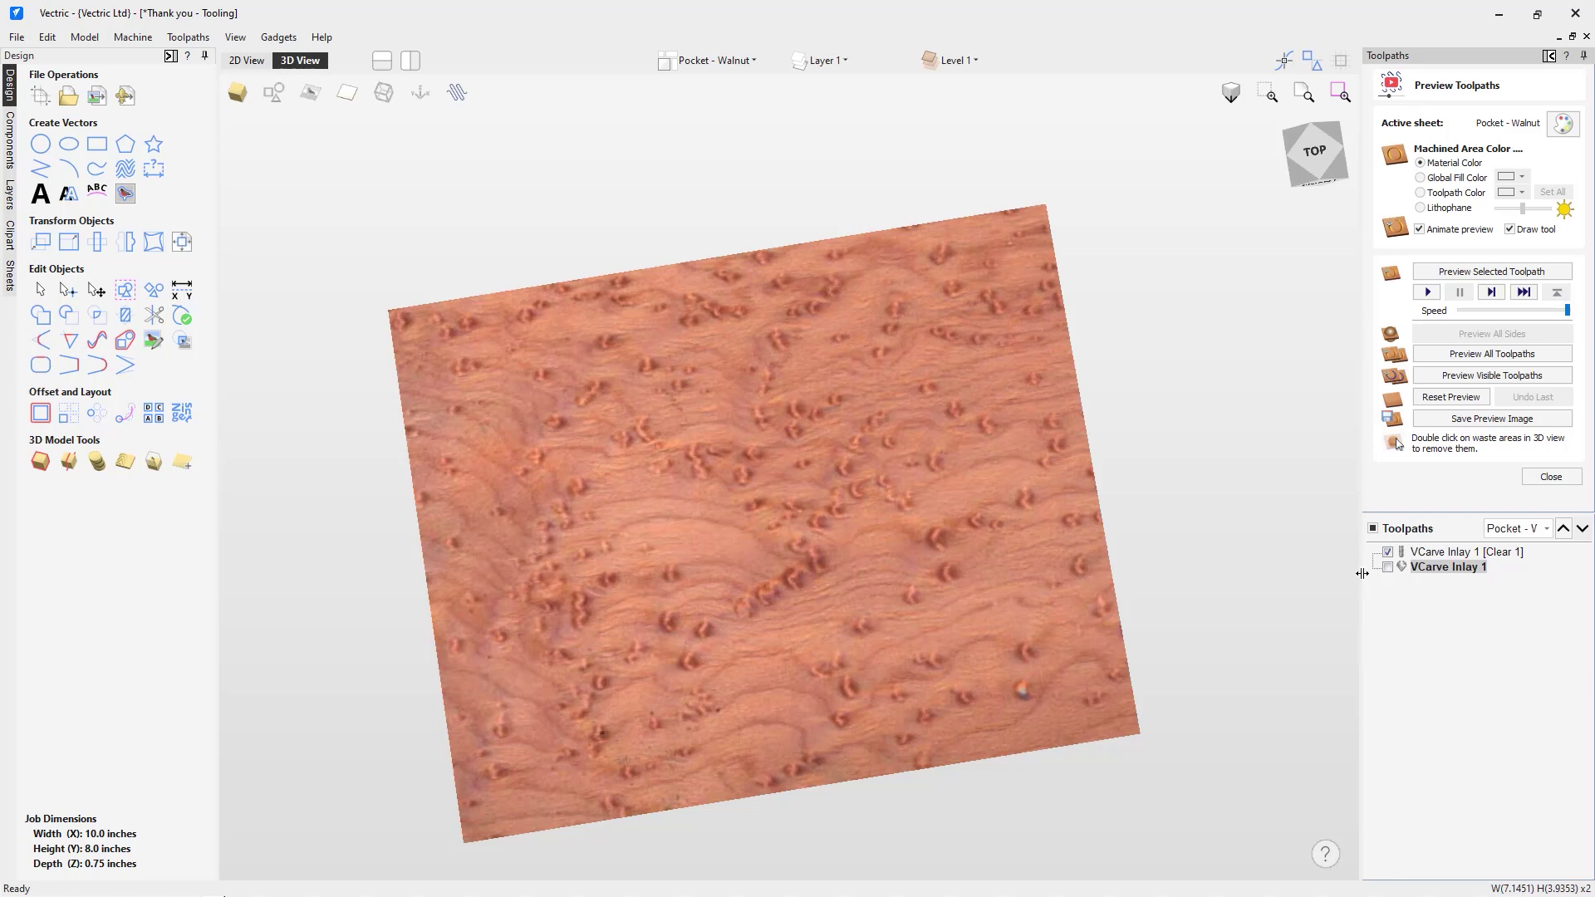
click(1459, 554)
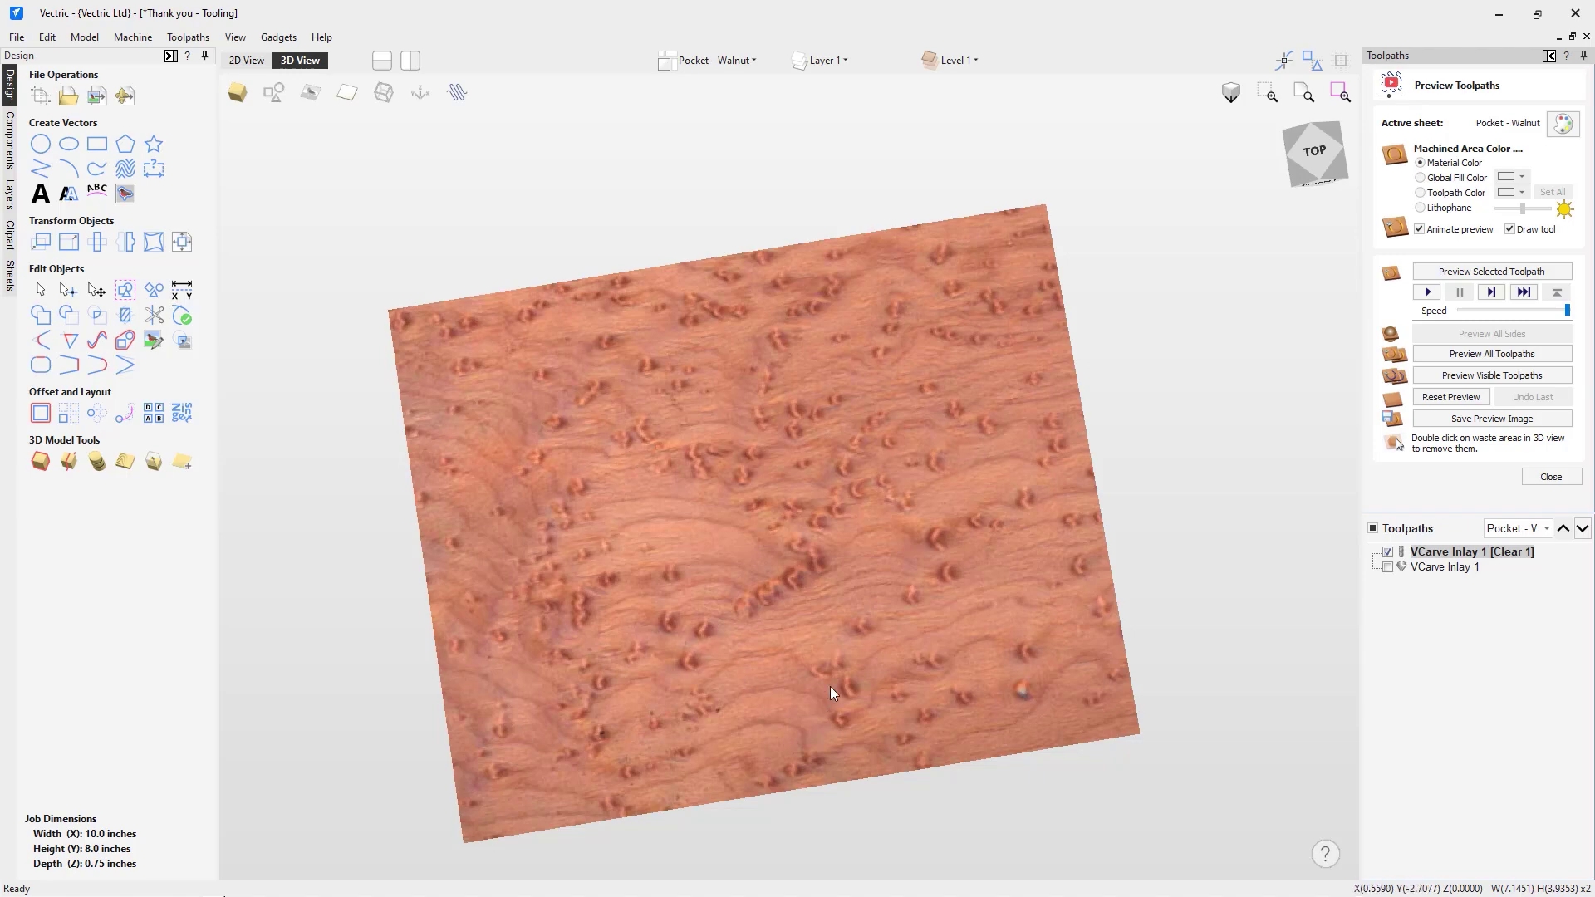
drag(830, 686, 1047, 656)
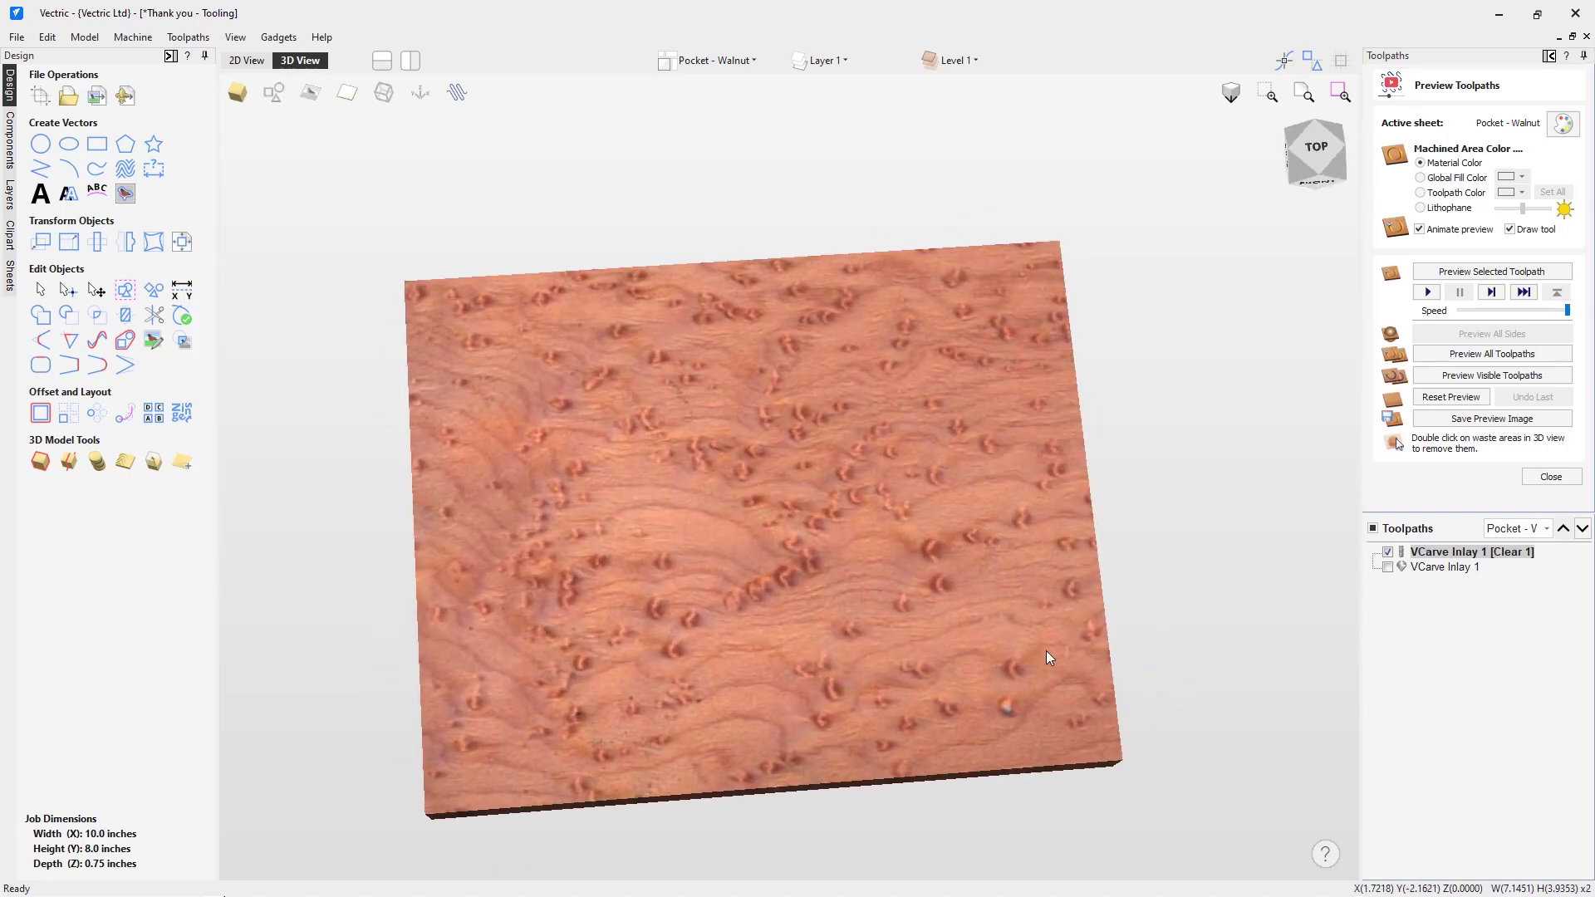
mouse_move(1435, 564)
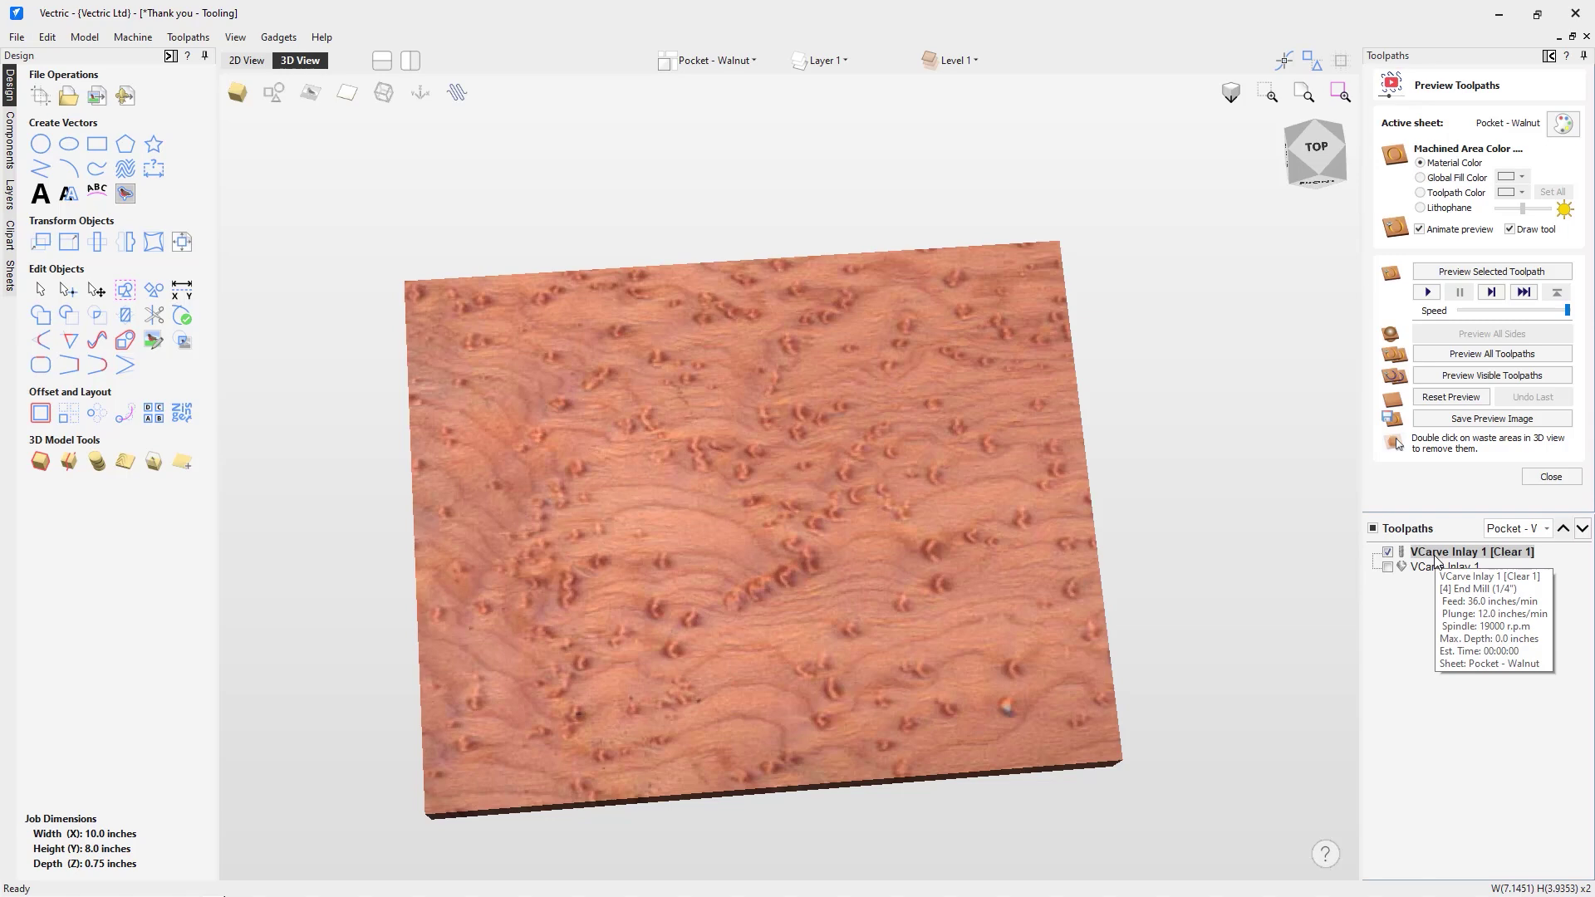